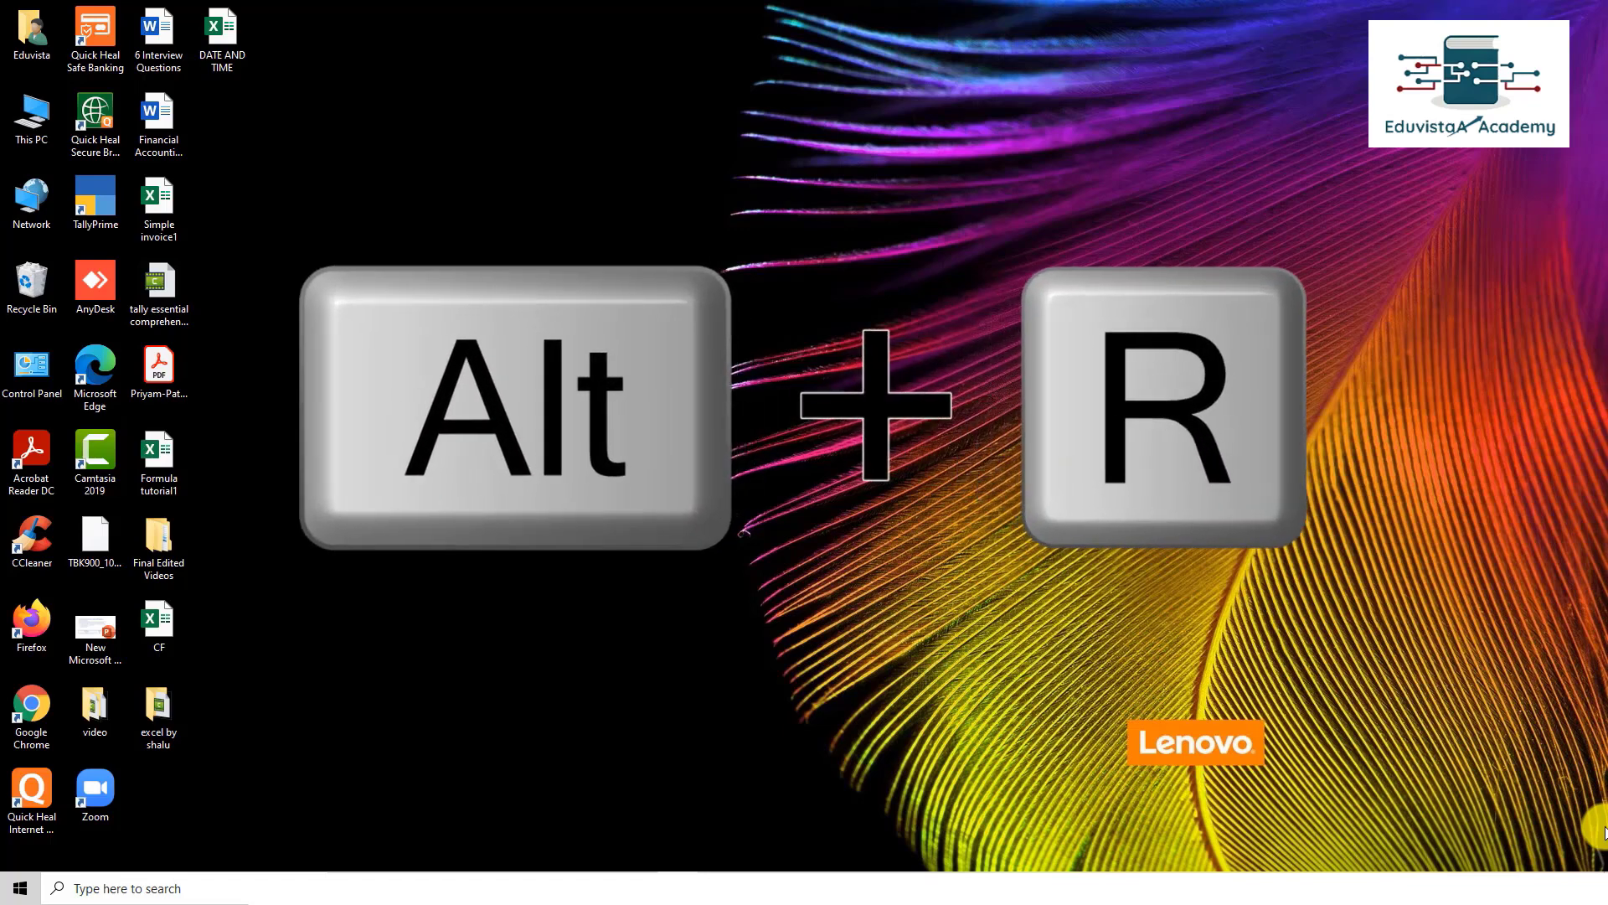
Step: Launch Excel from the Run dialog and start a blank workbook
key(super+r)
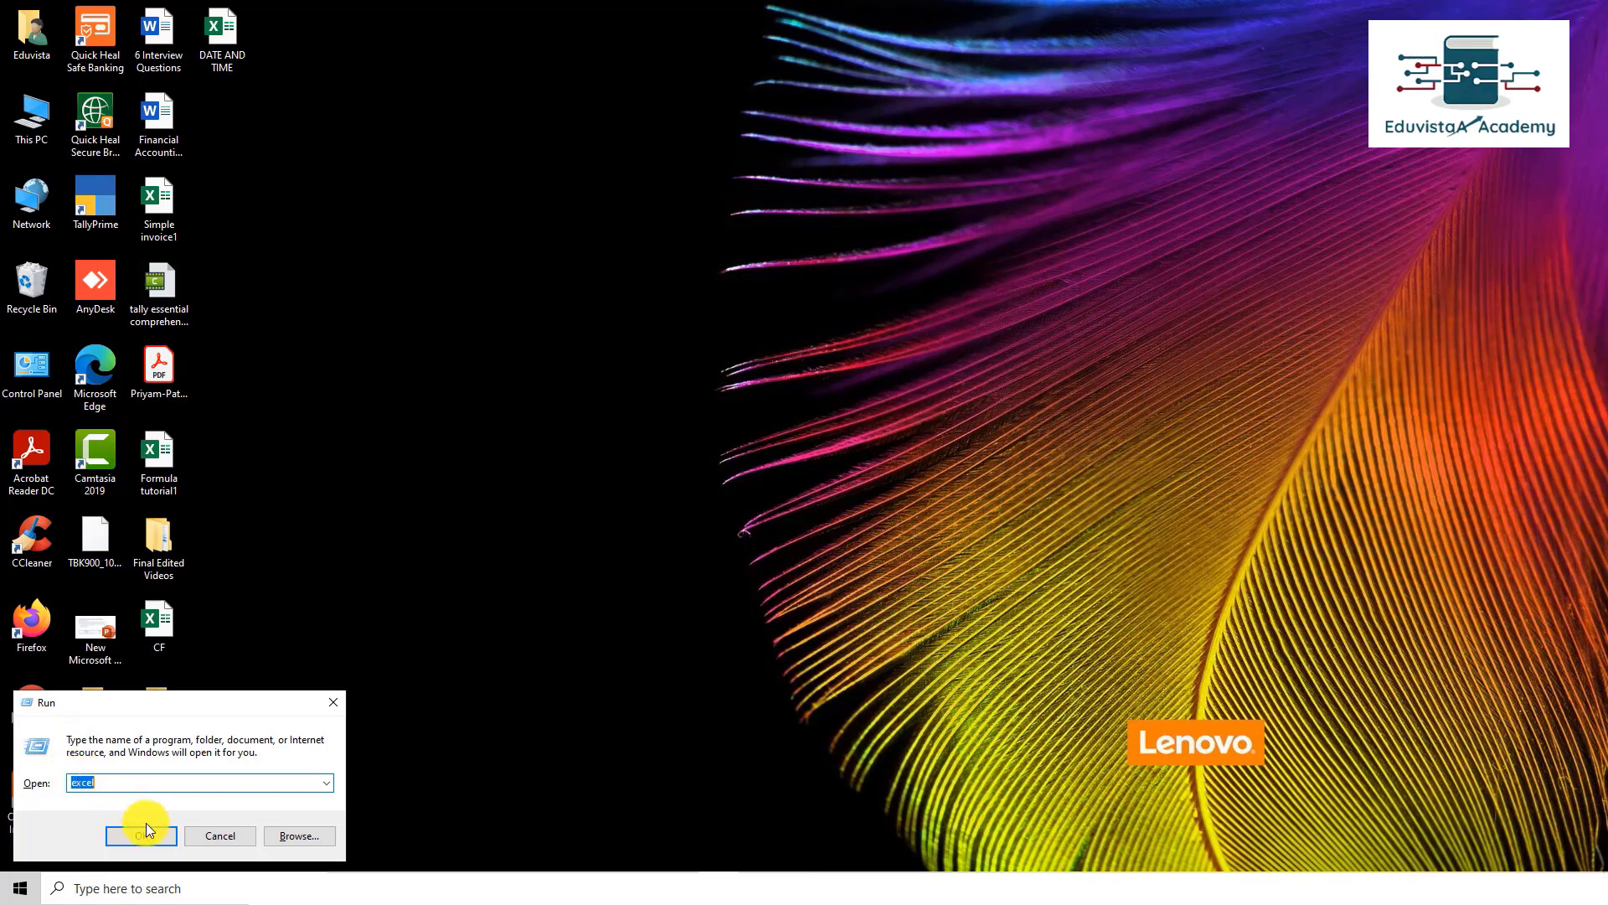
click(149, 837)
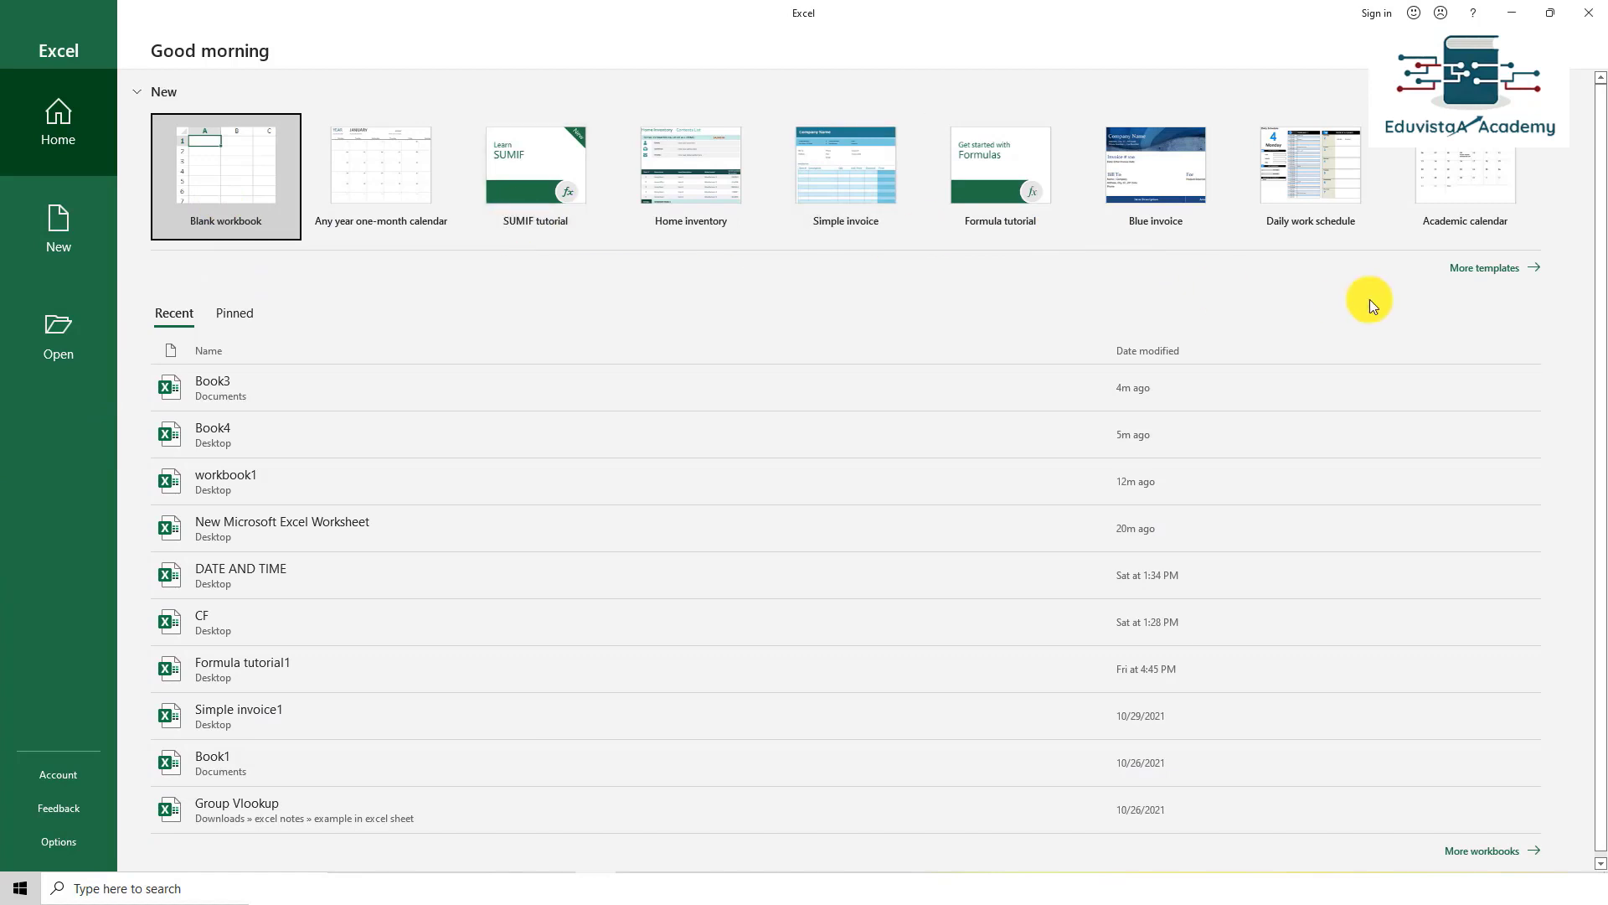
click(239, 194)
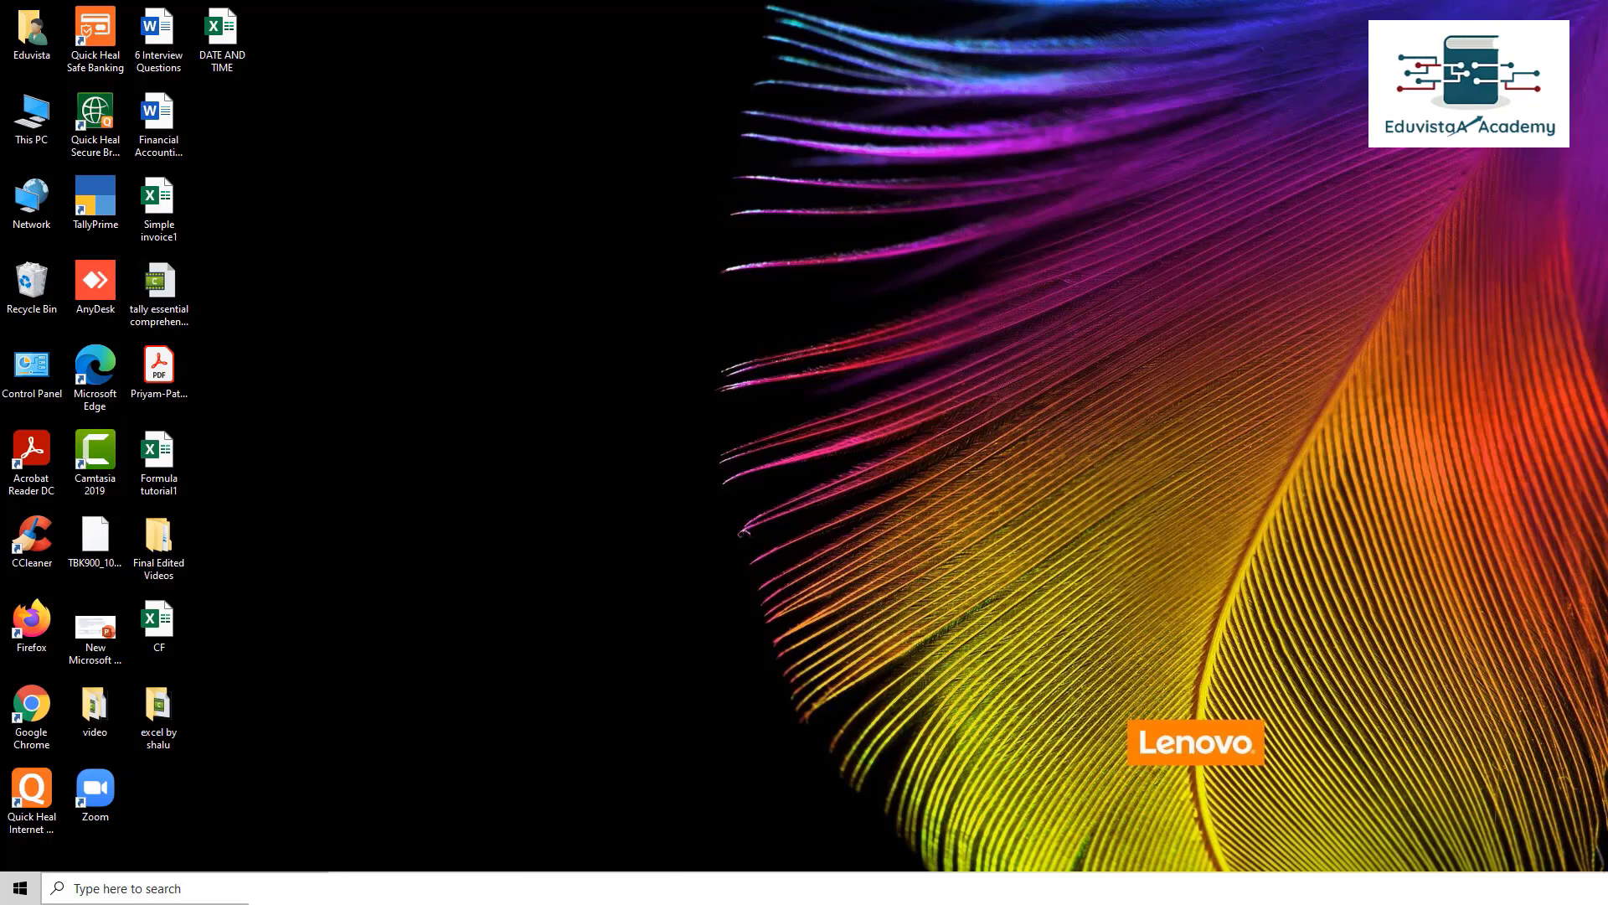
Step: Search 'excel' in the Start menu, open a blank workbook, and maximize the window
click(26, 893)
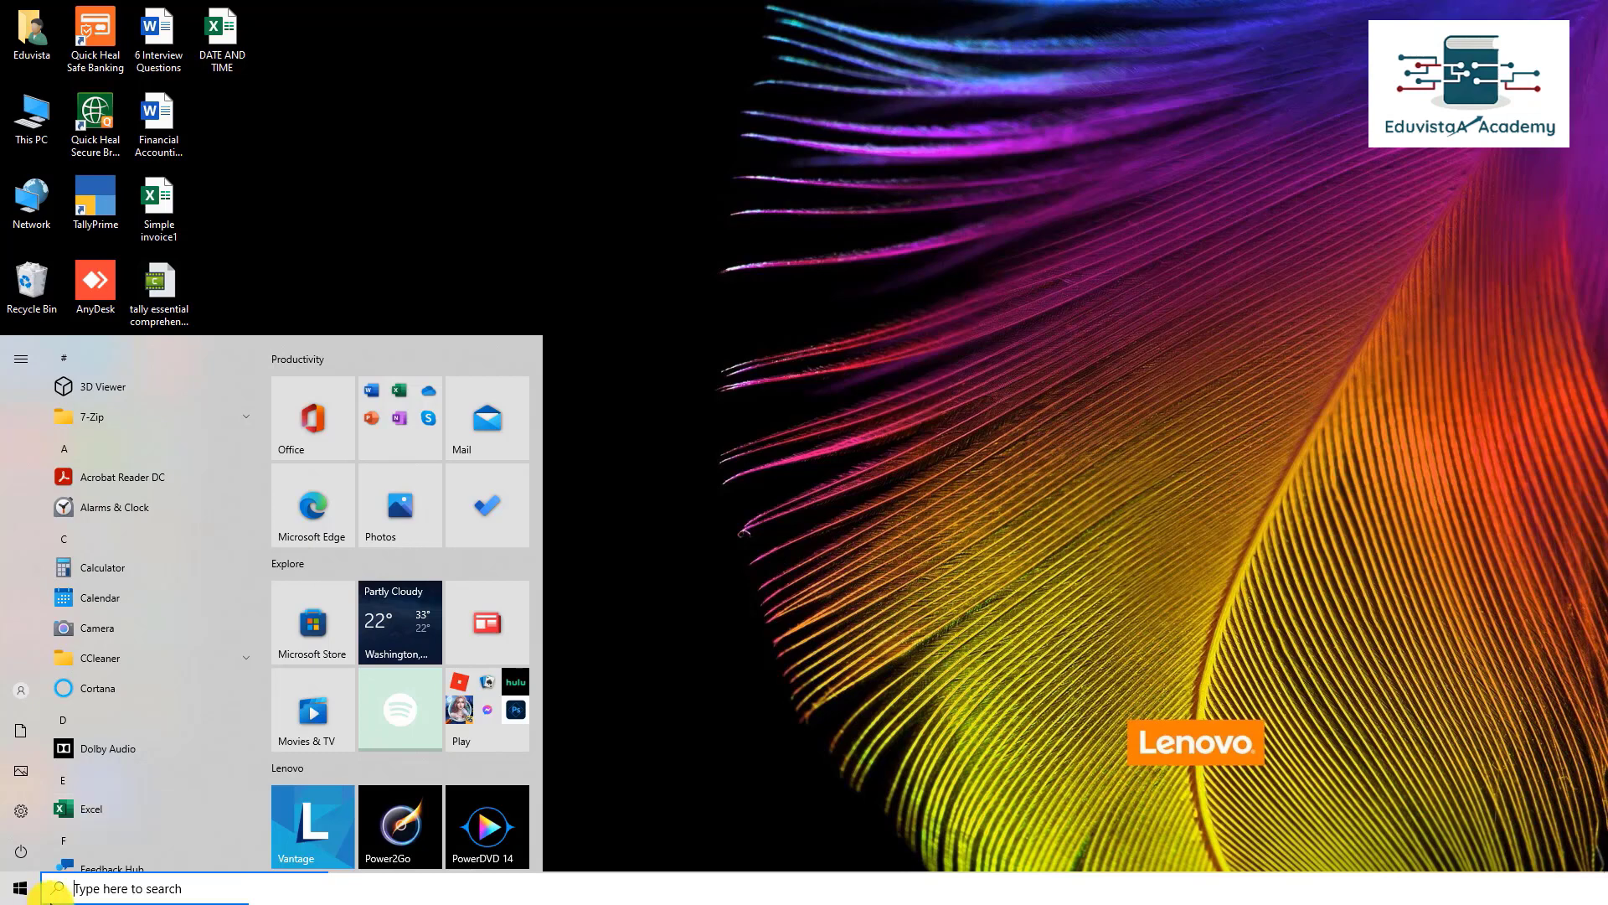
click(87, 887)
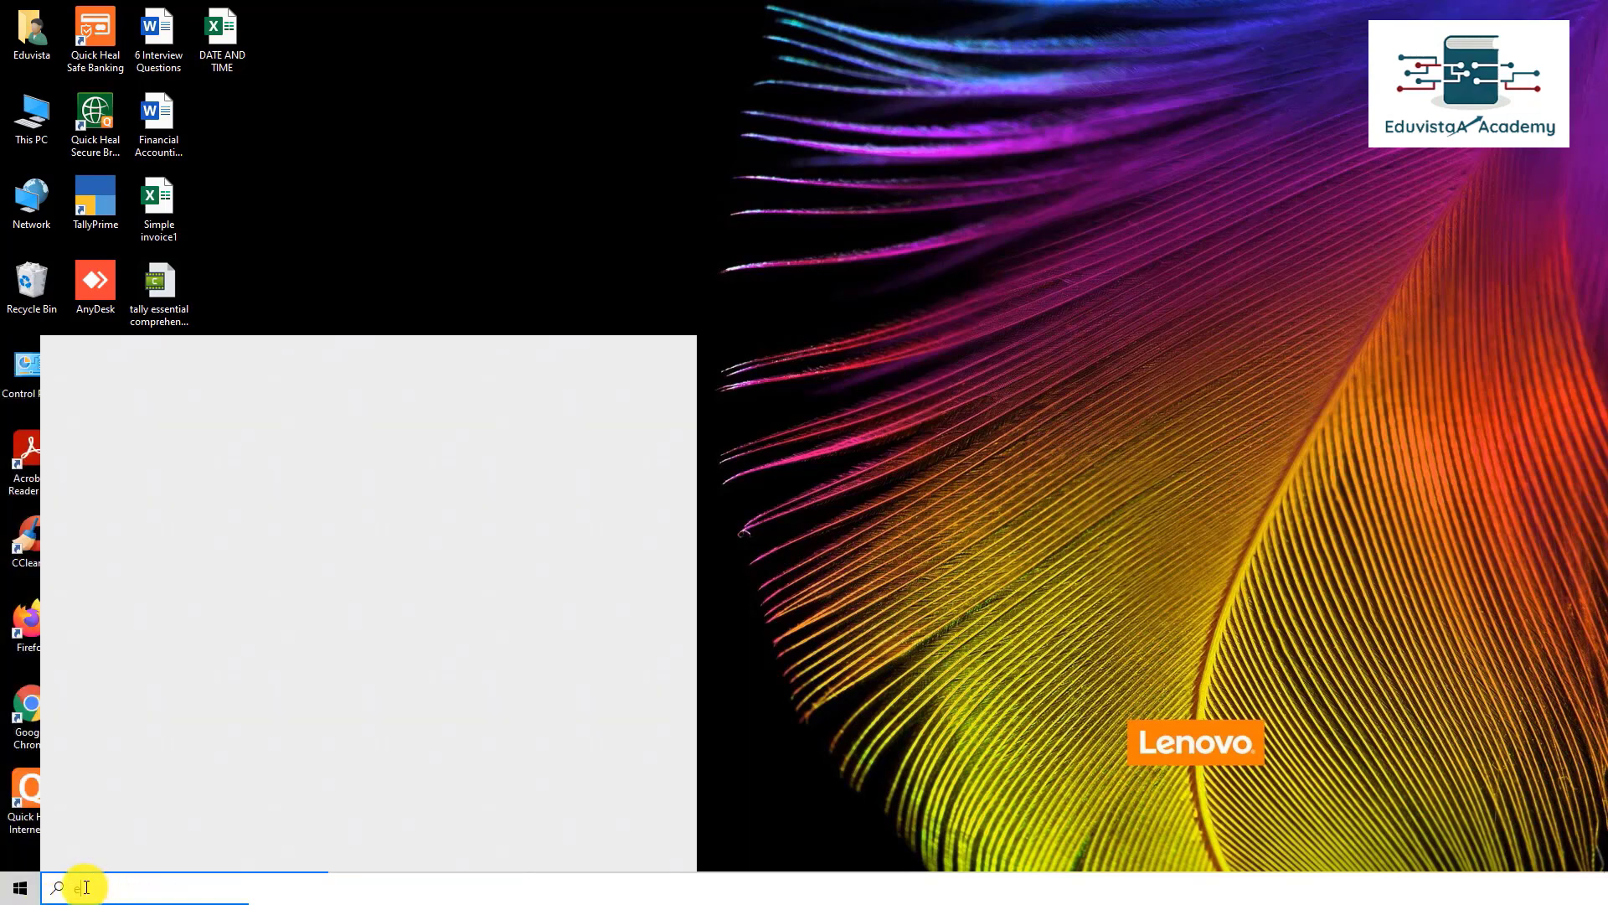
text(ecx)
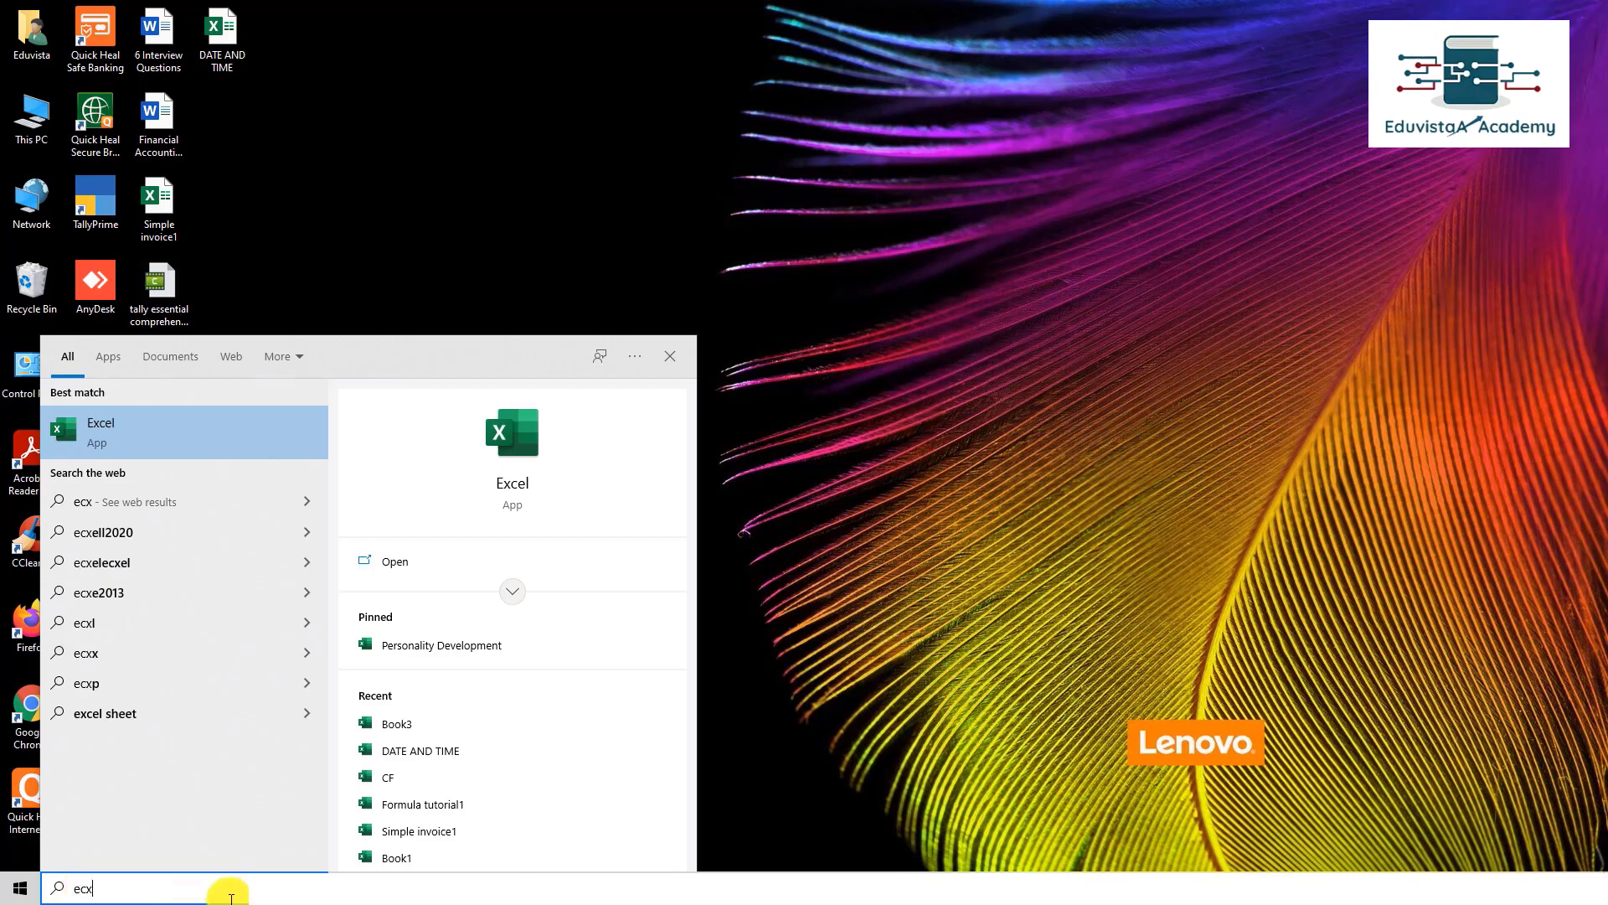
key(BackSpace)
key(BackSpace)
text(xce)
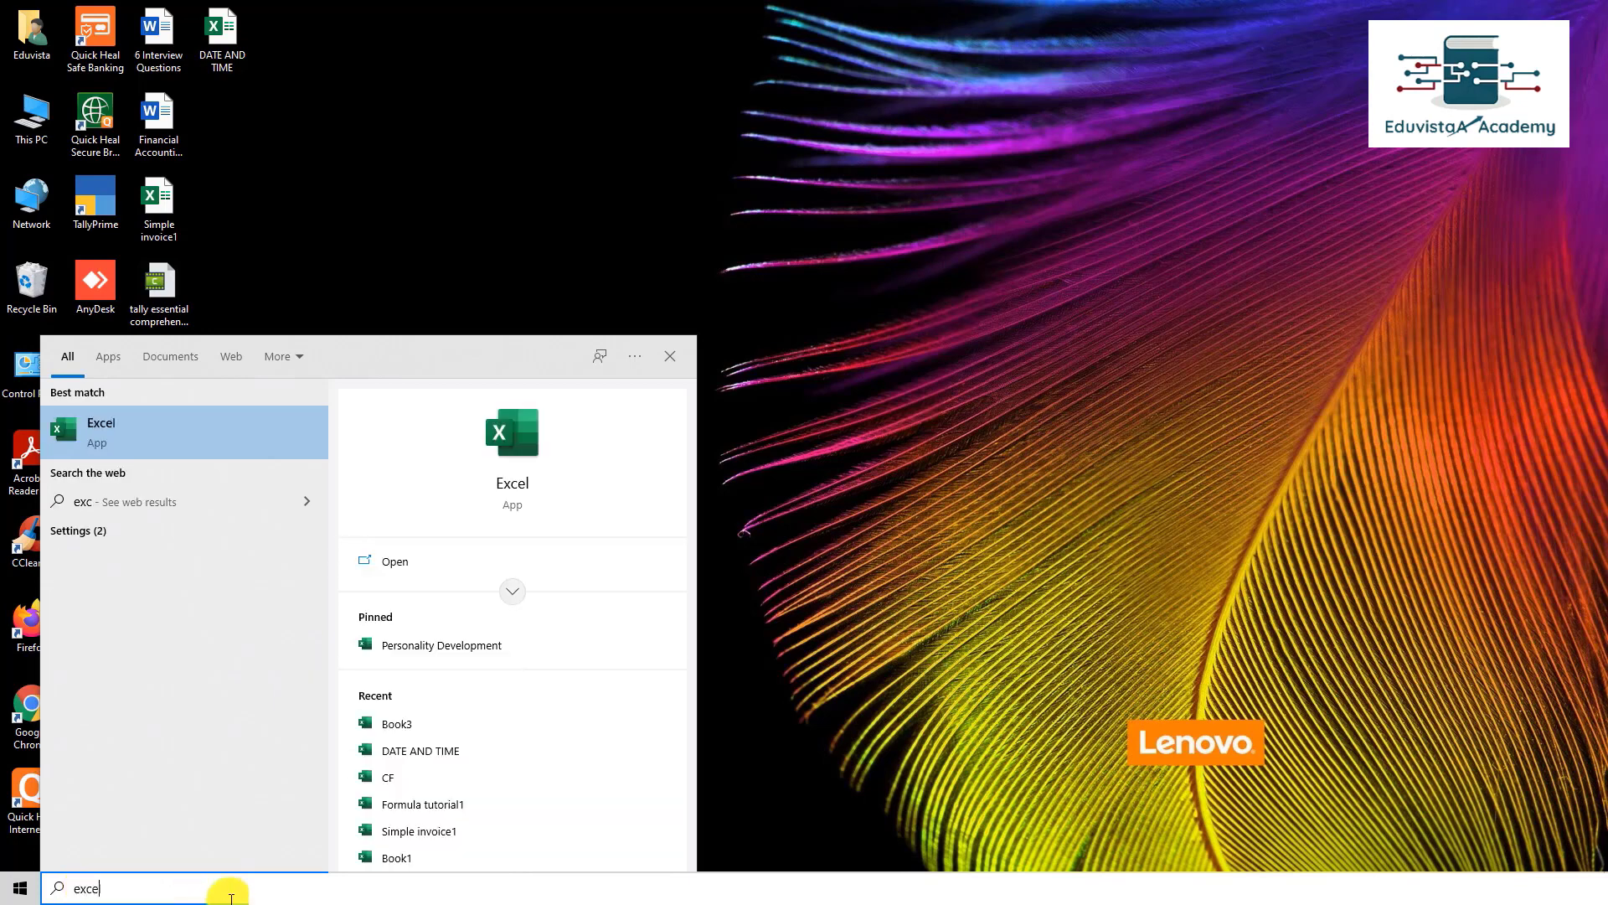
click(98, 439)
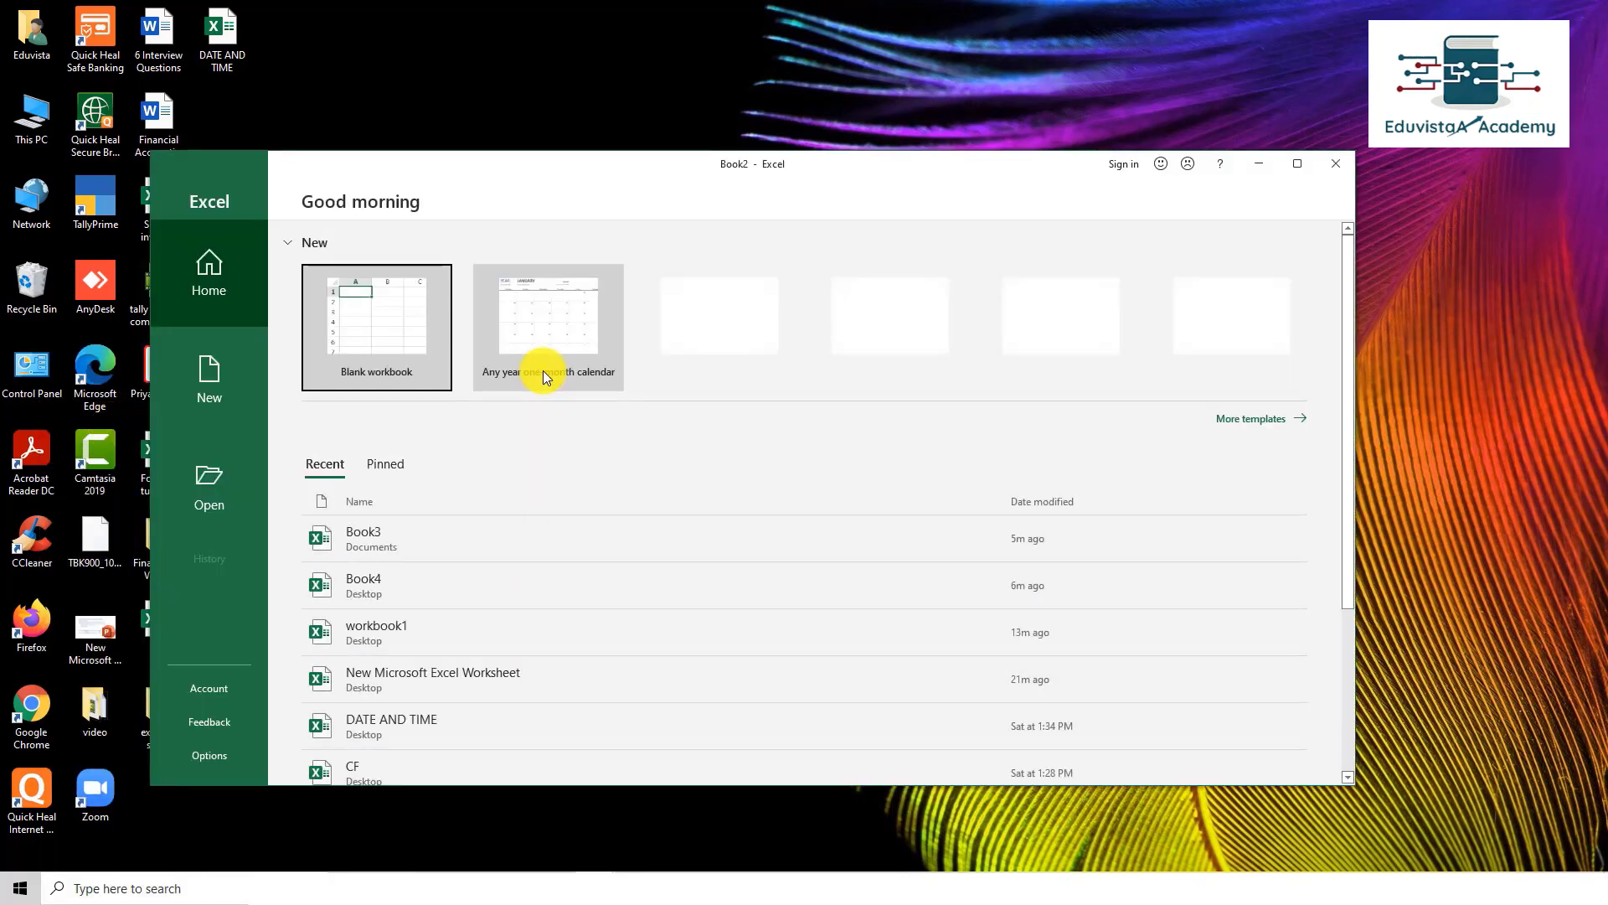
click(409, 327)
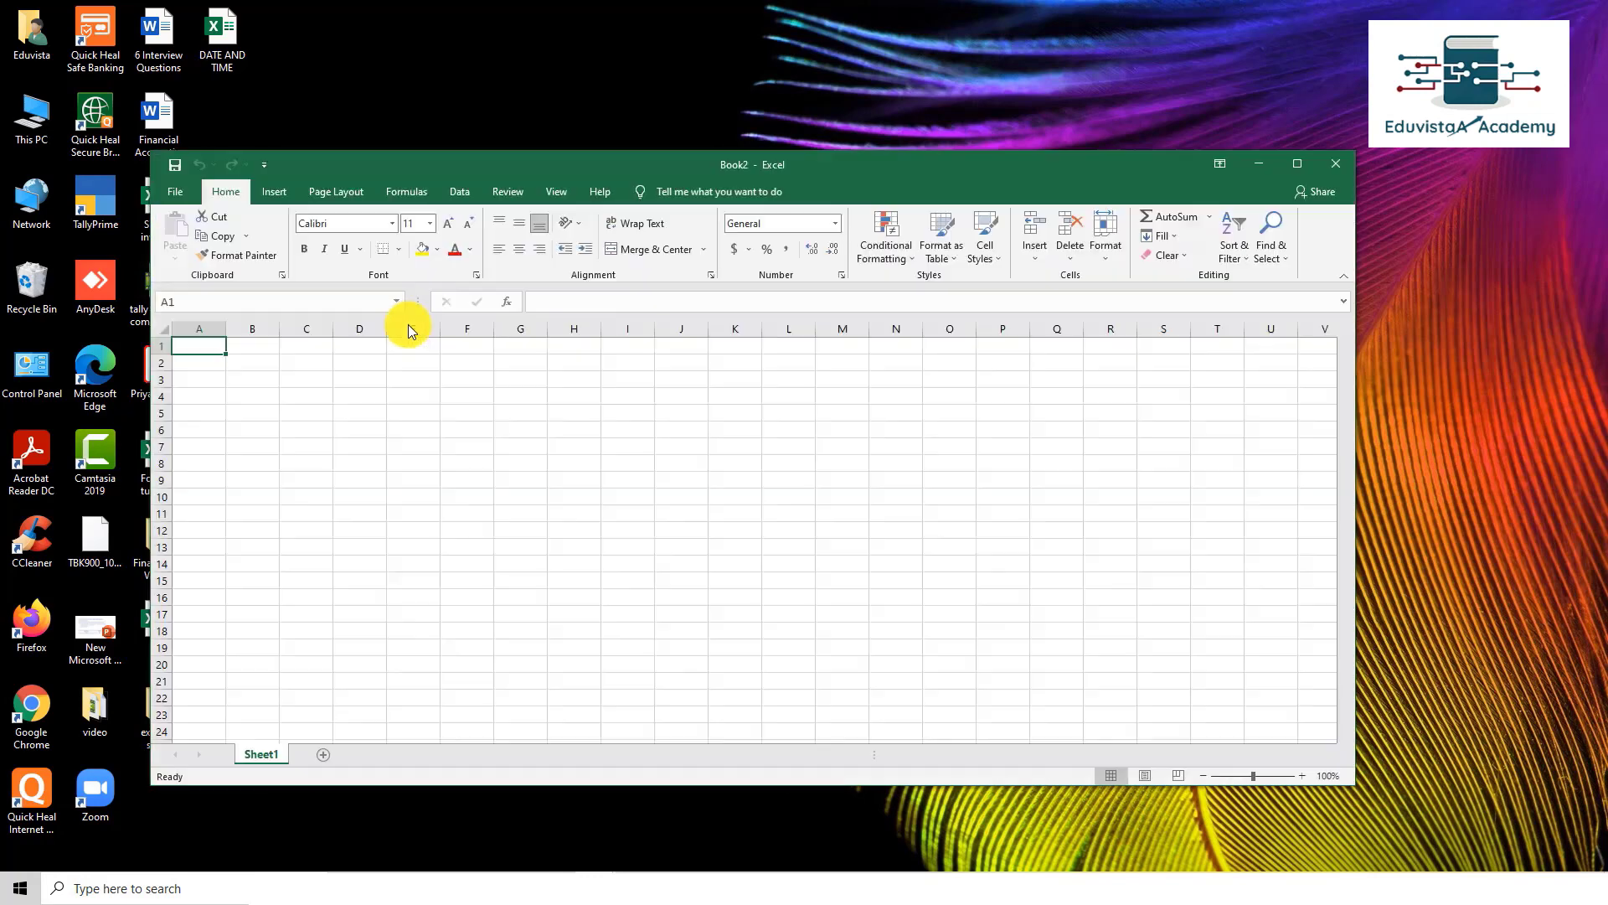
click(1295, 162)
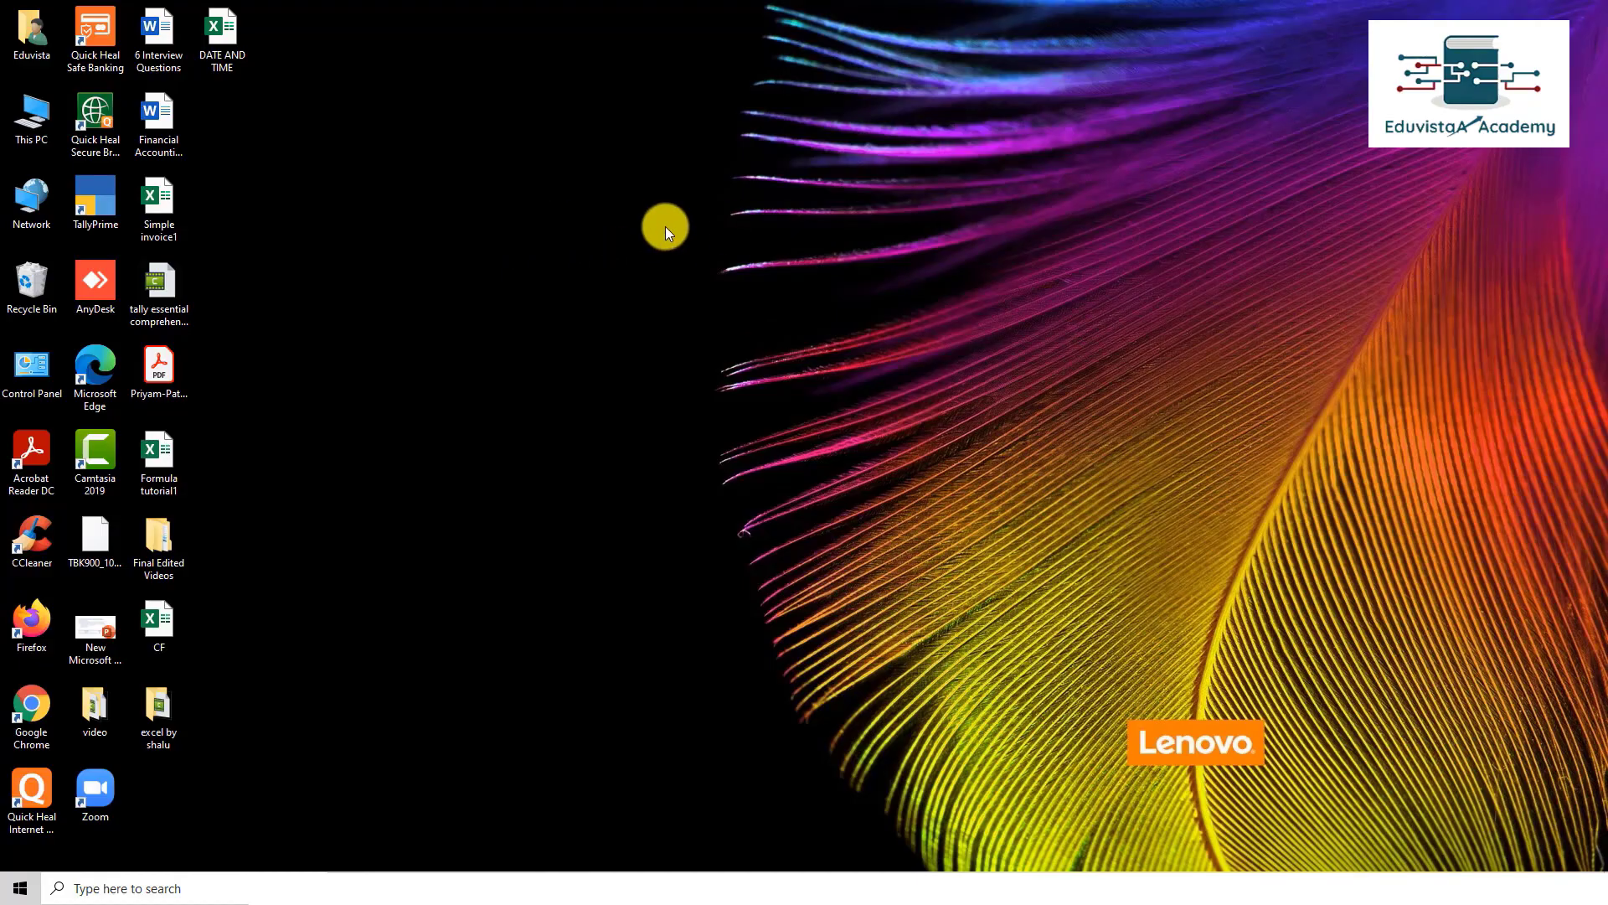
Step: Create a new Excel worksheet file on the desktop named 'book 1' and open it
right_click(667, 229)
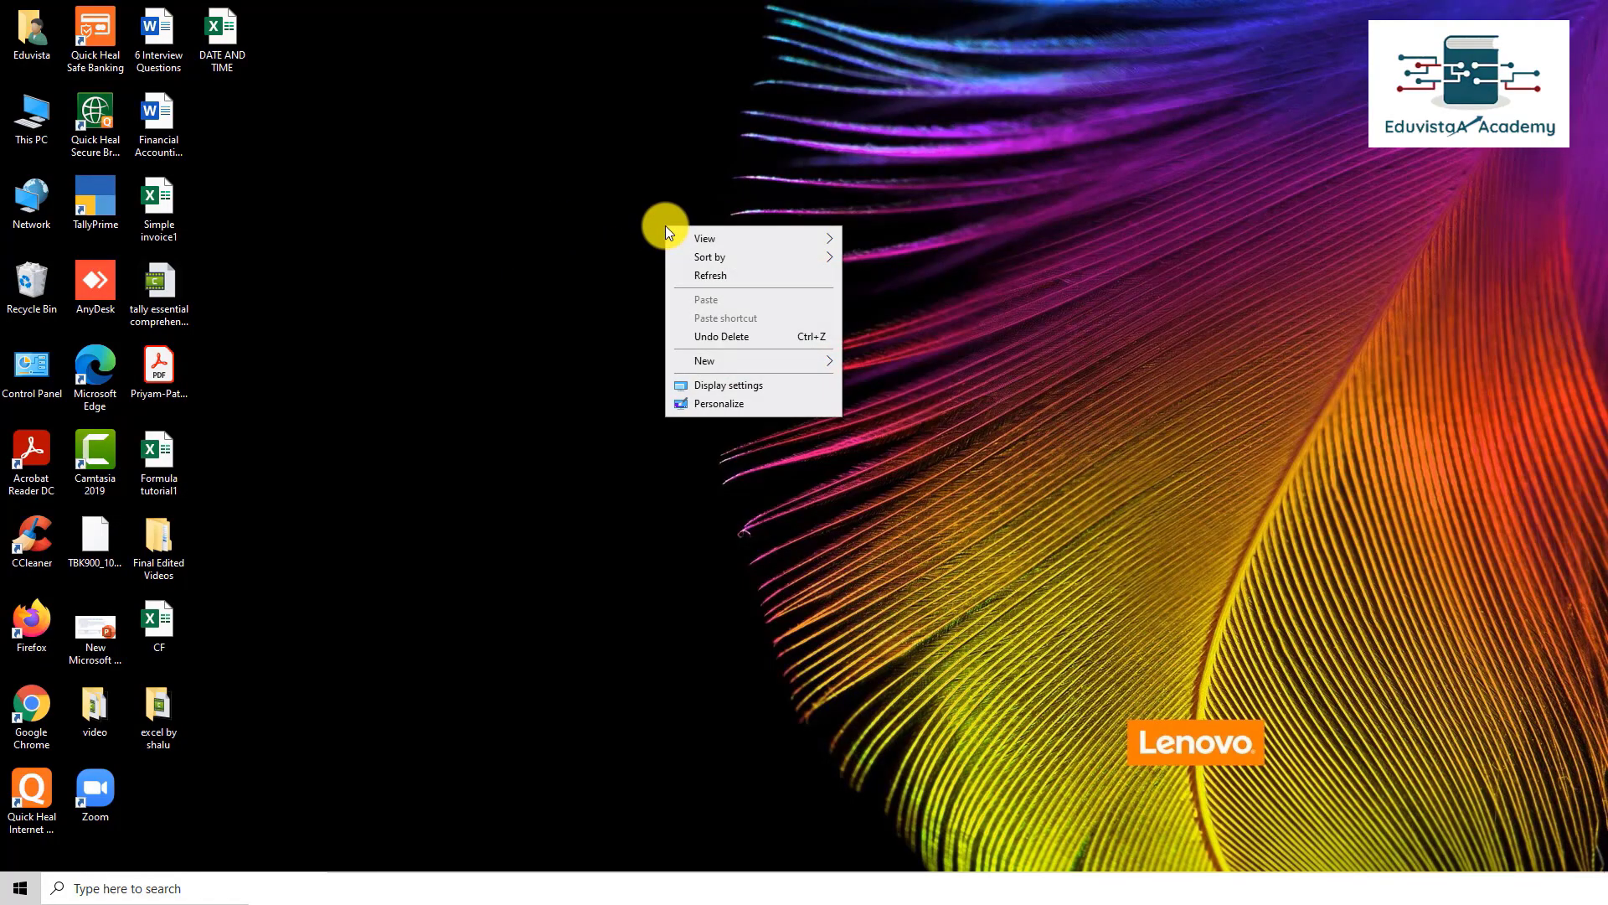
mouse_move(782, 355)
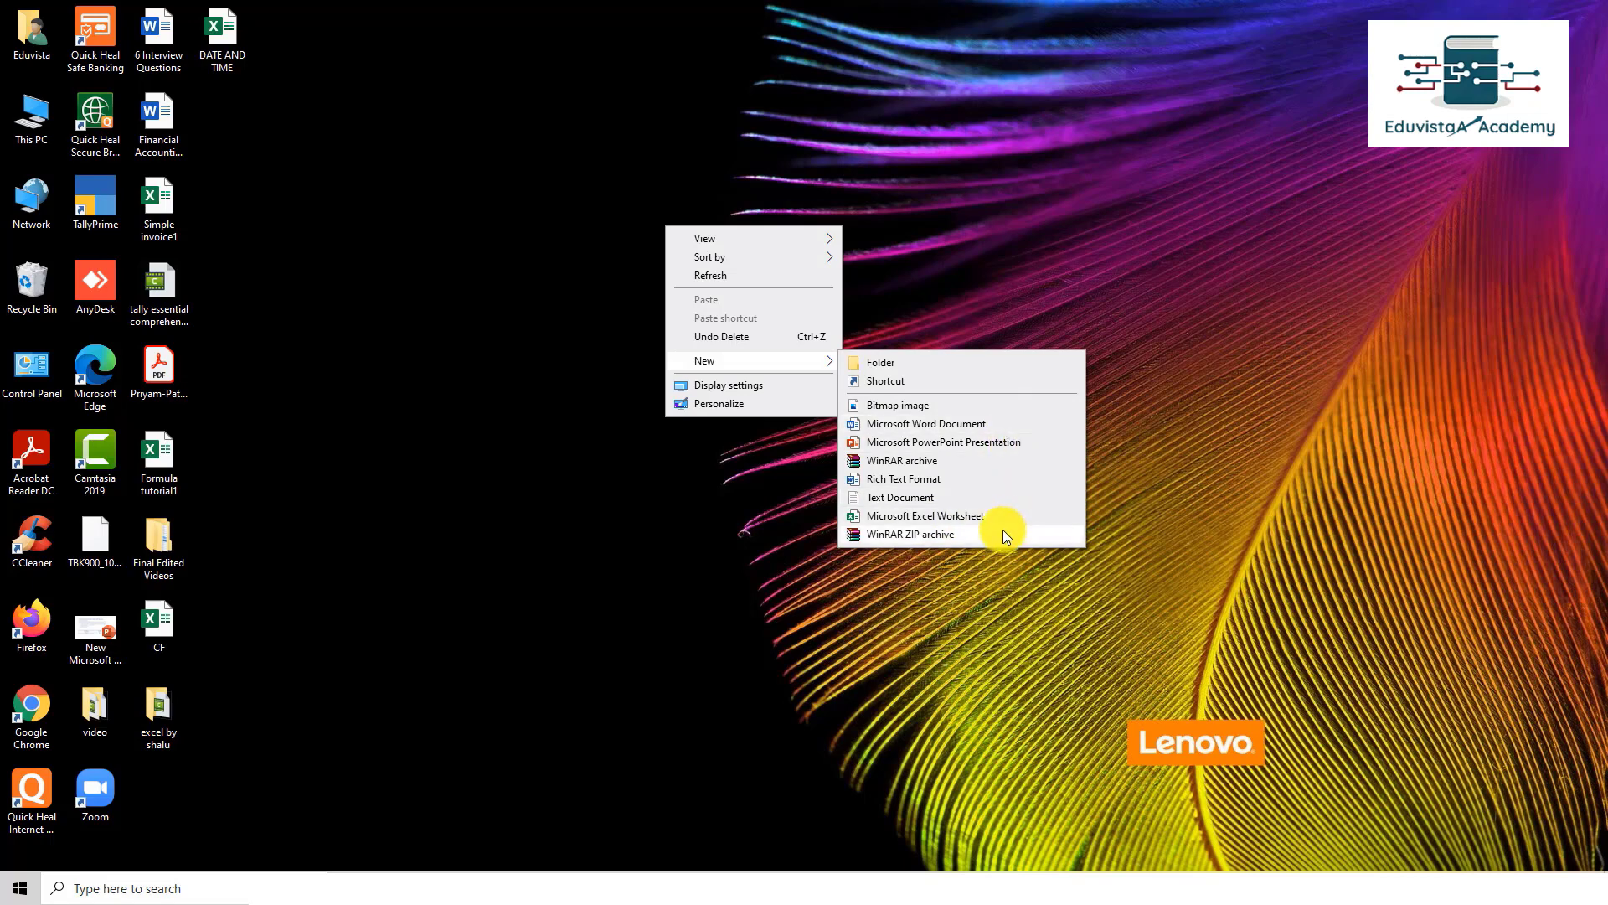
click(912, 511)
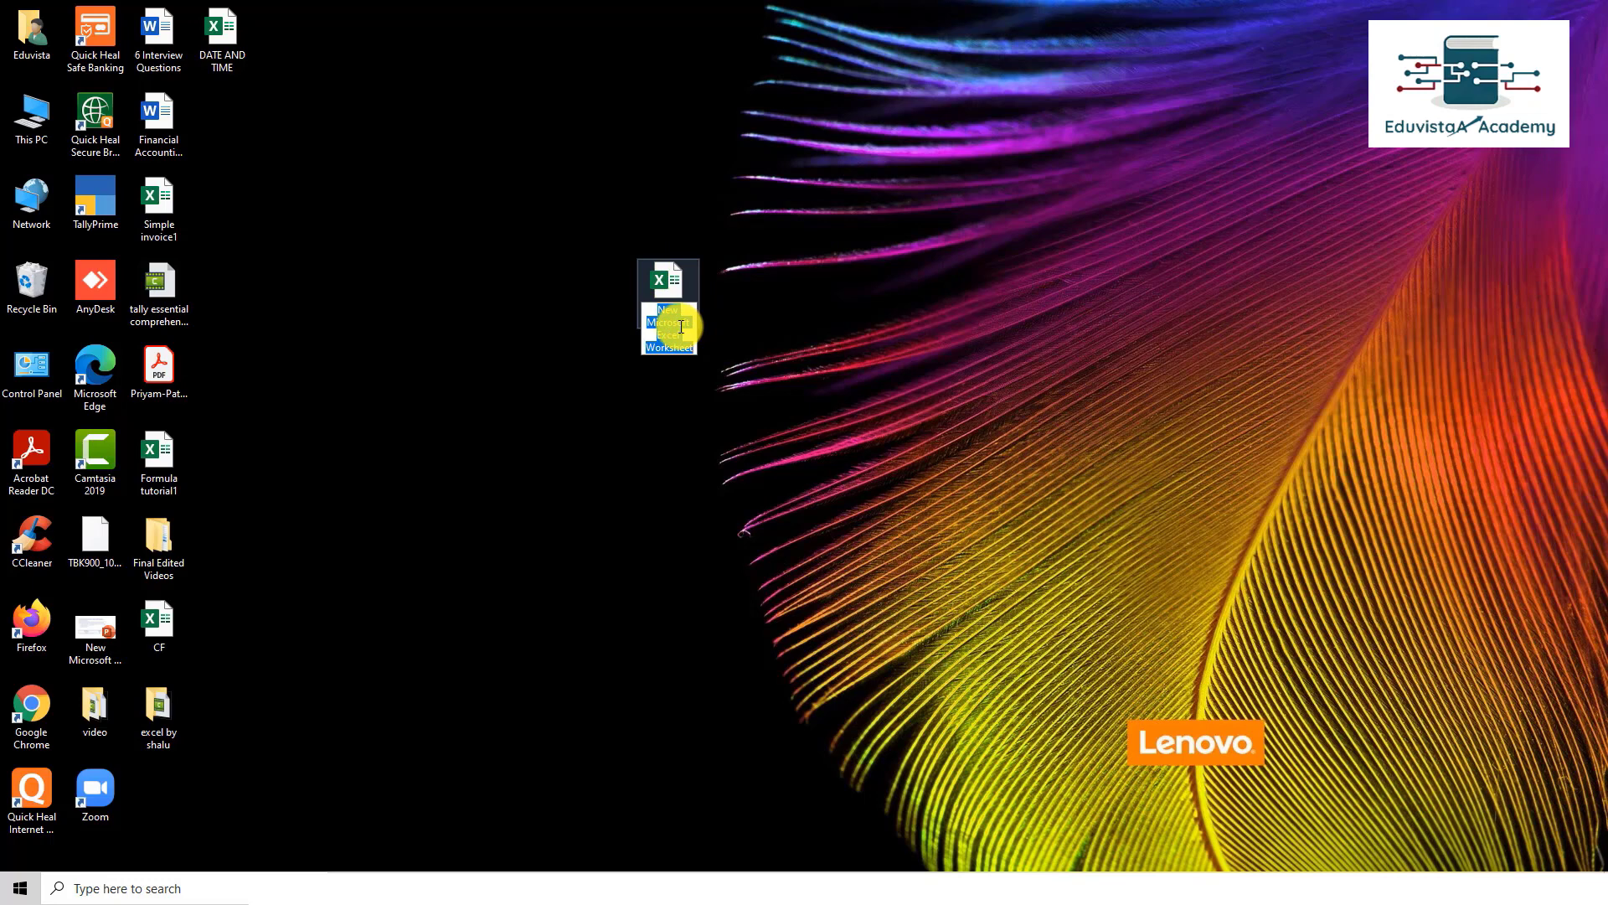
text(Eook)
text( 1)
key(Return)
double_click(682, 268)
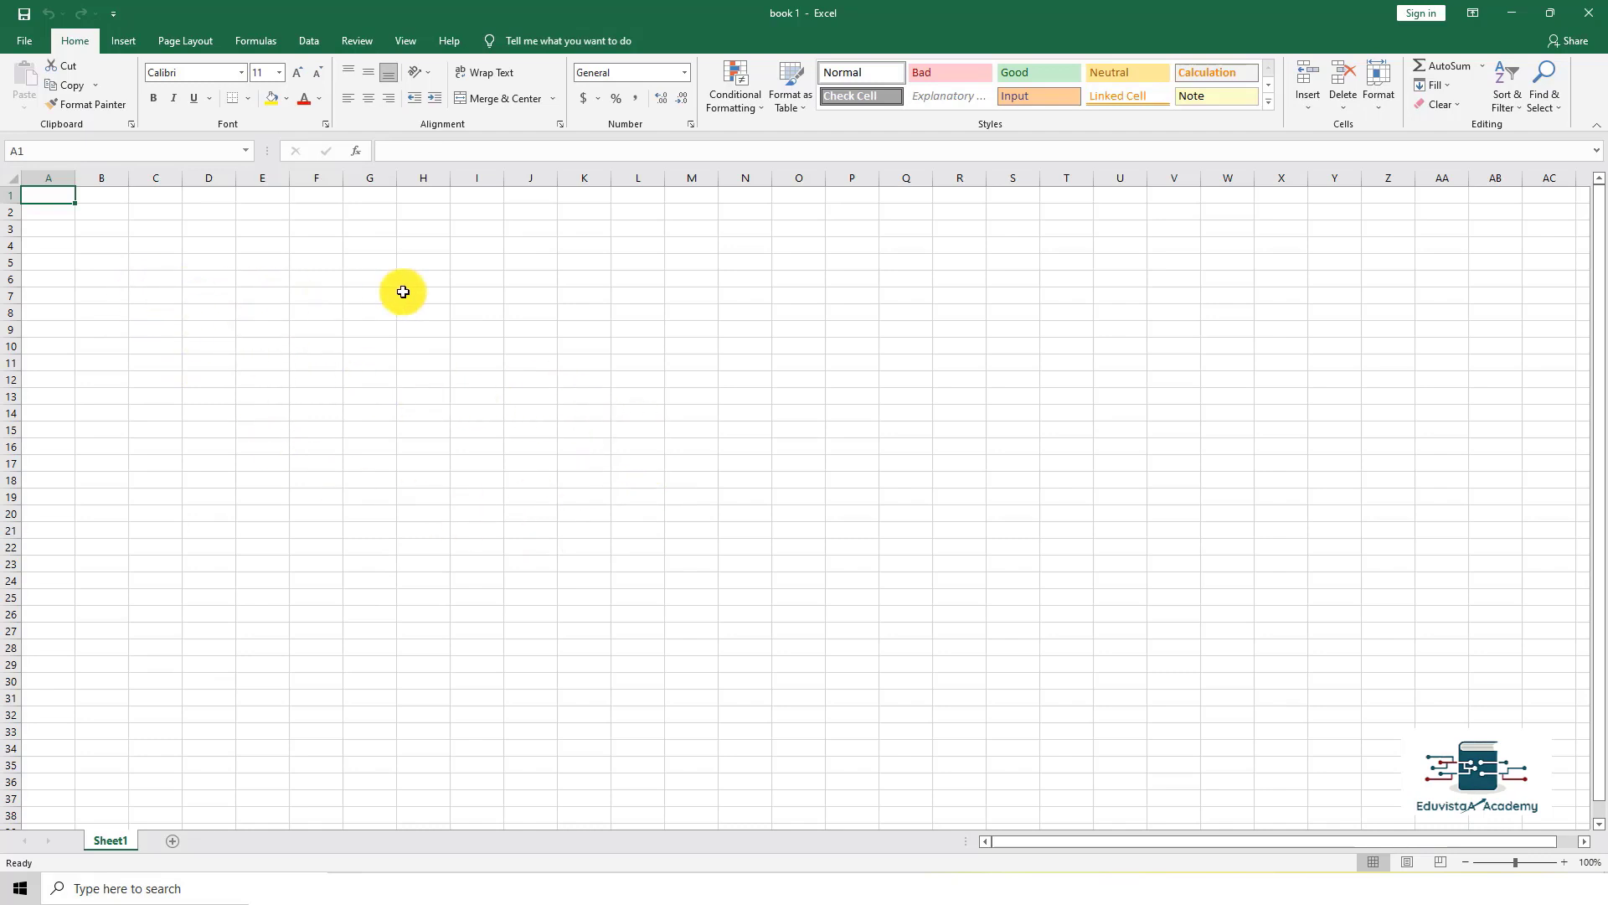
click(524, 412)
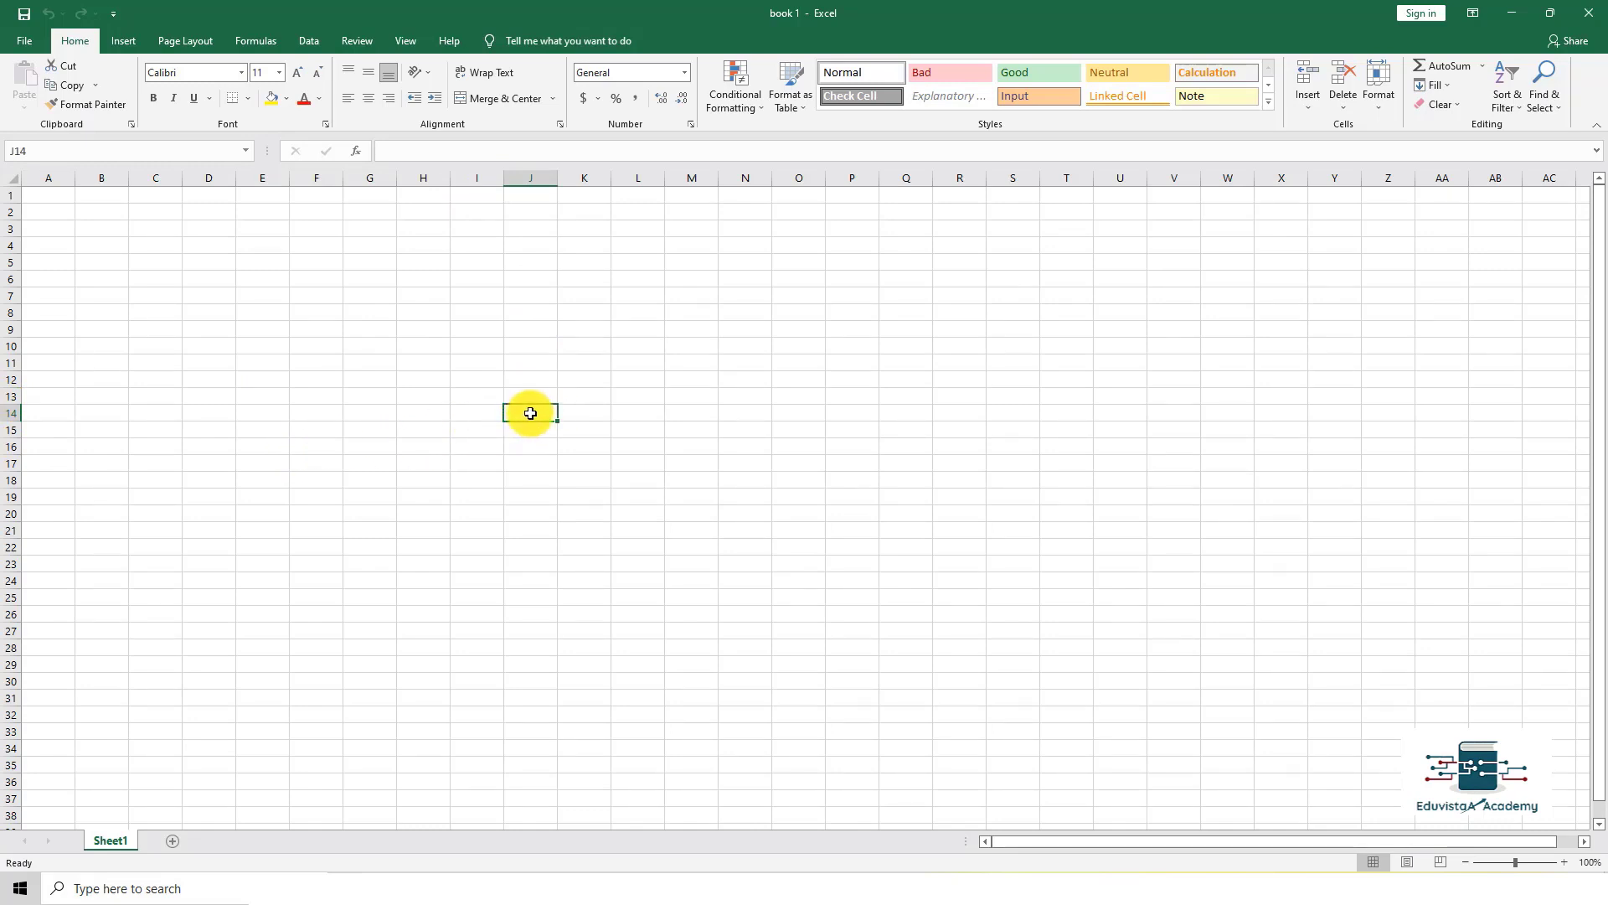
click(215, 310)
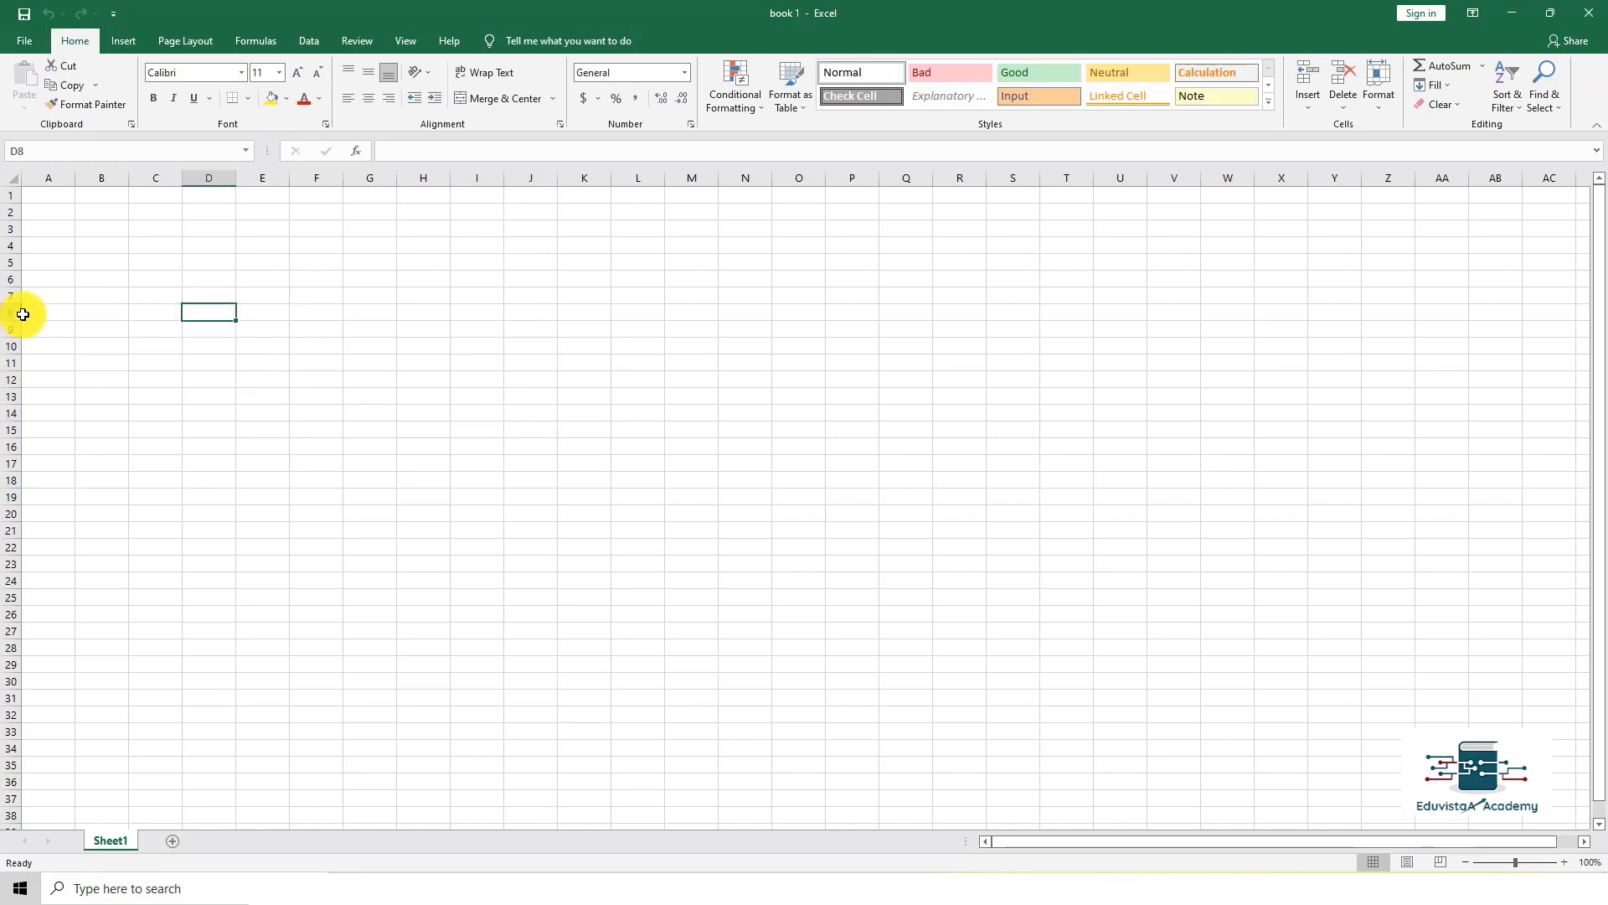
click(50, 176)
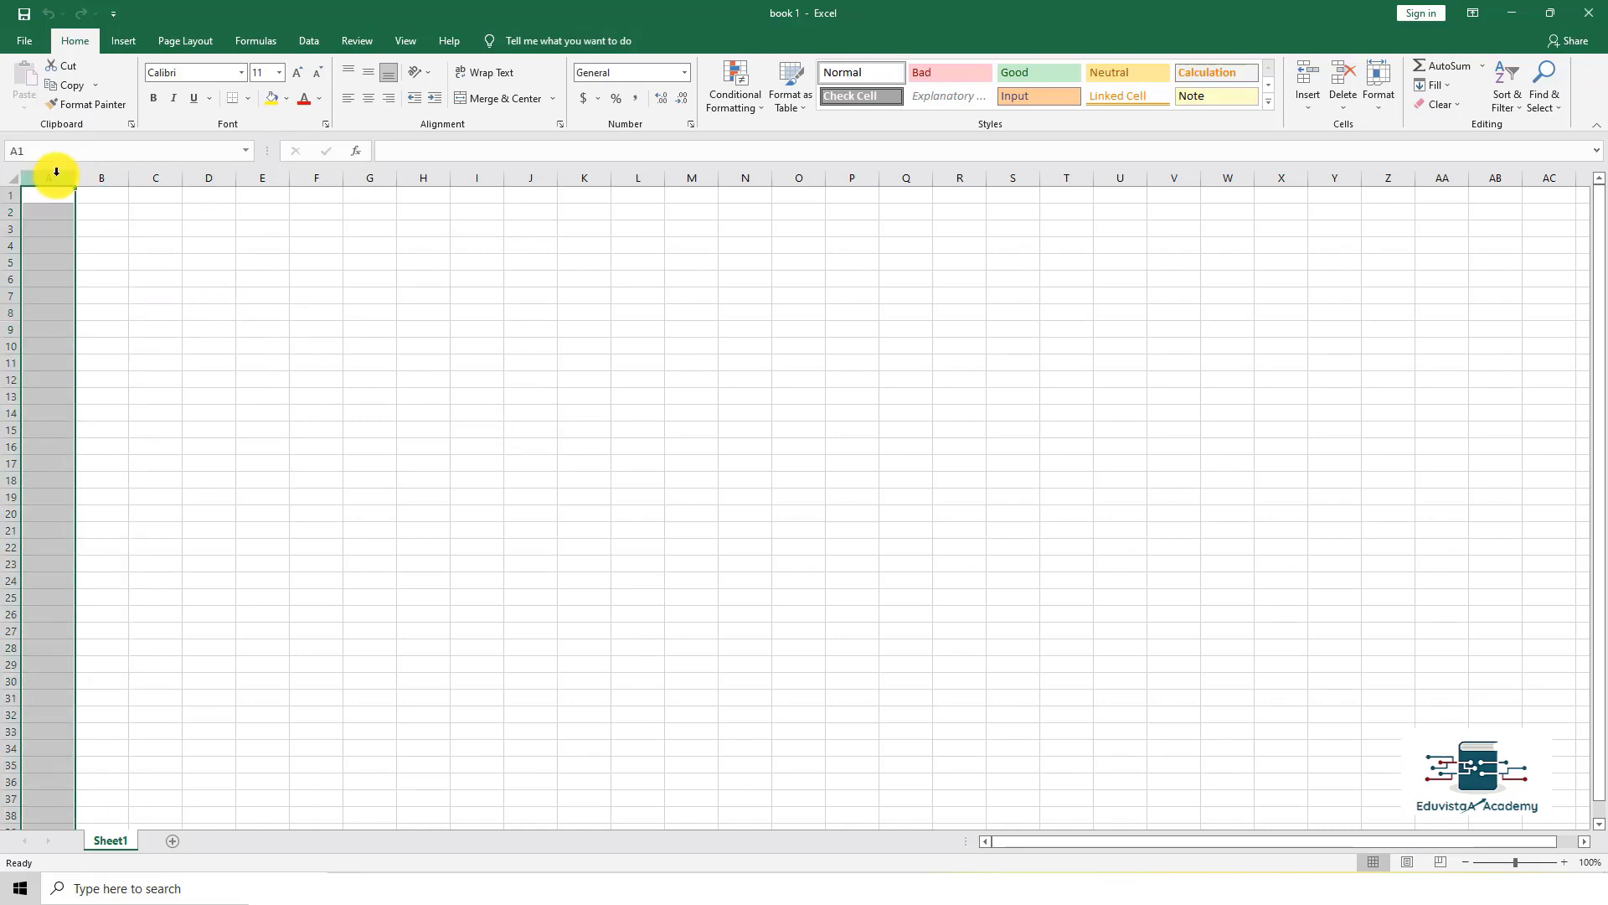
click(96, 176)
click(158, 176)
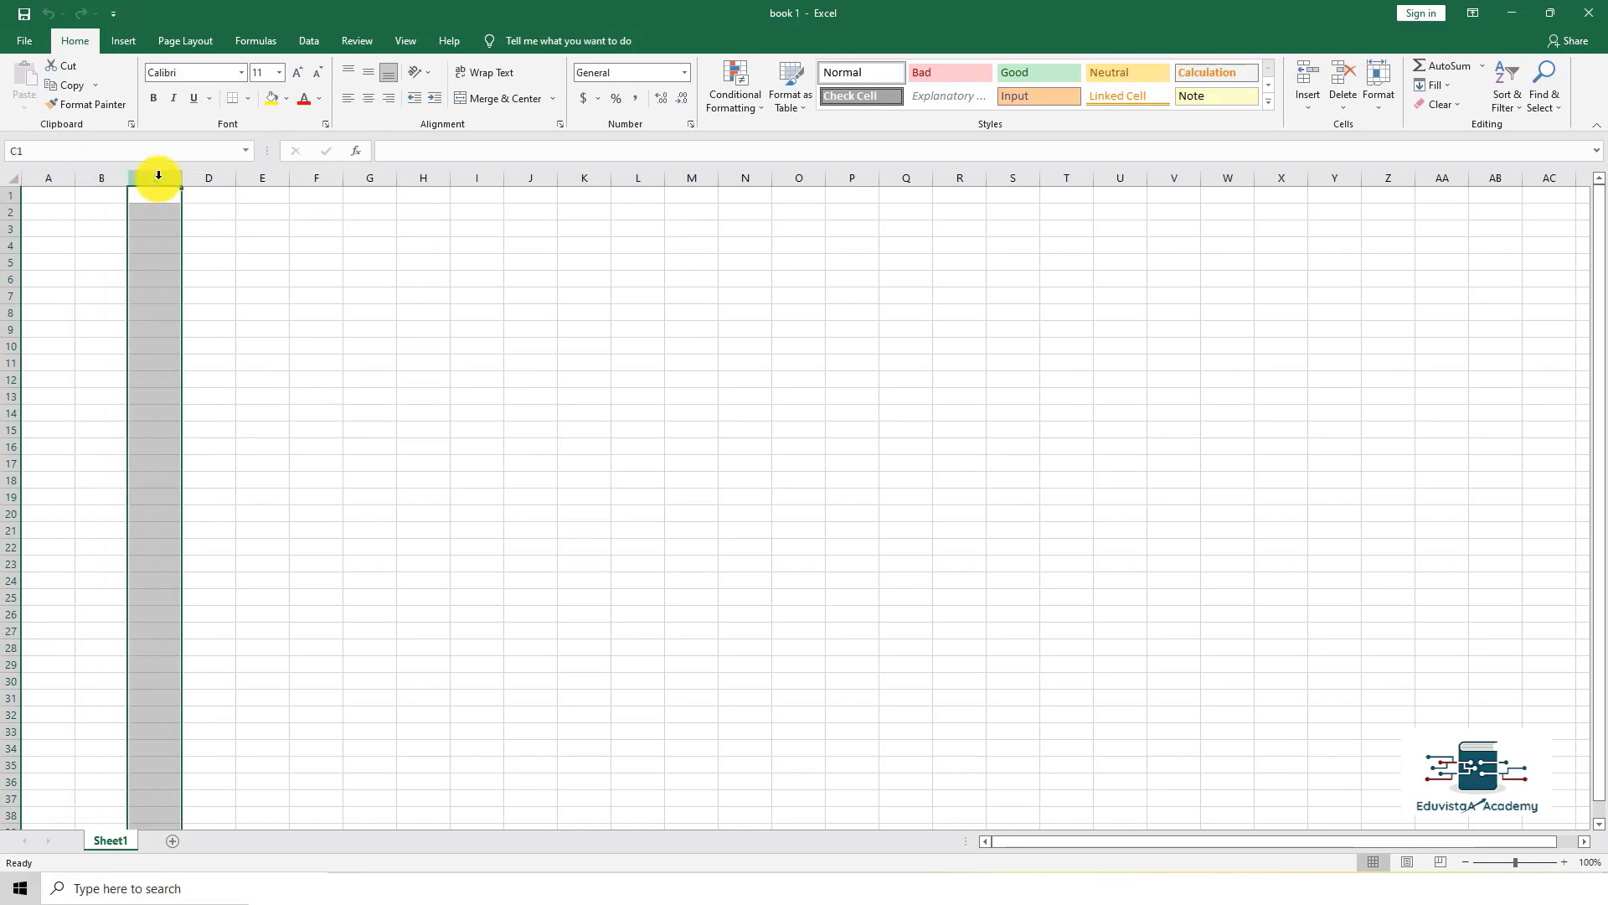
click(211, 176)
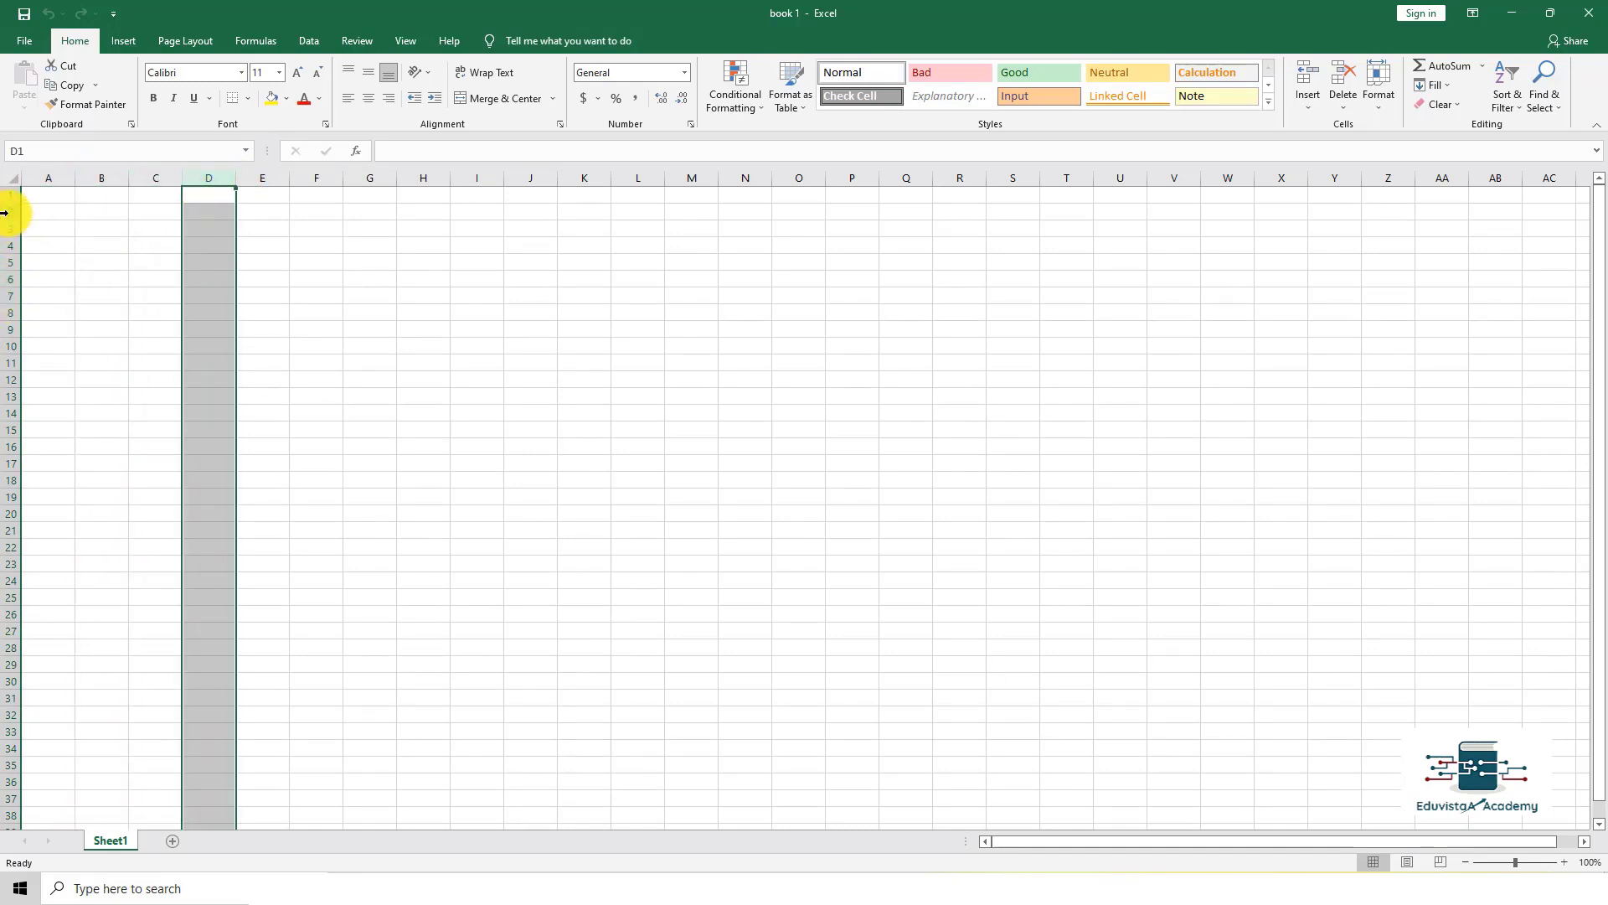
click(4, 212)
click(4, 262)
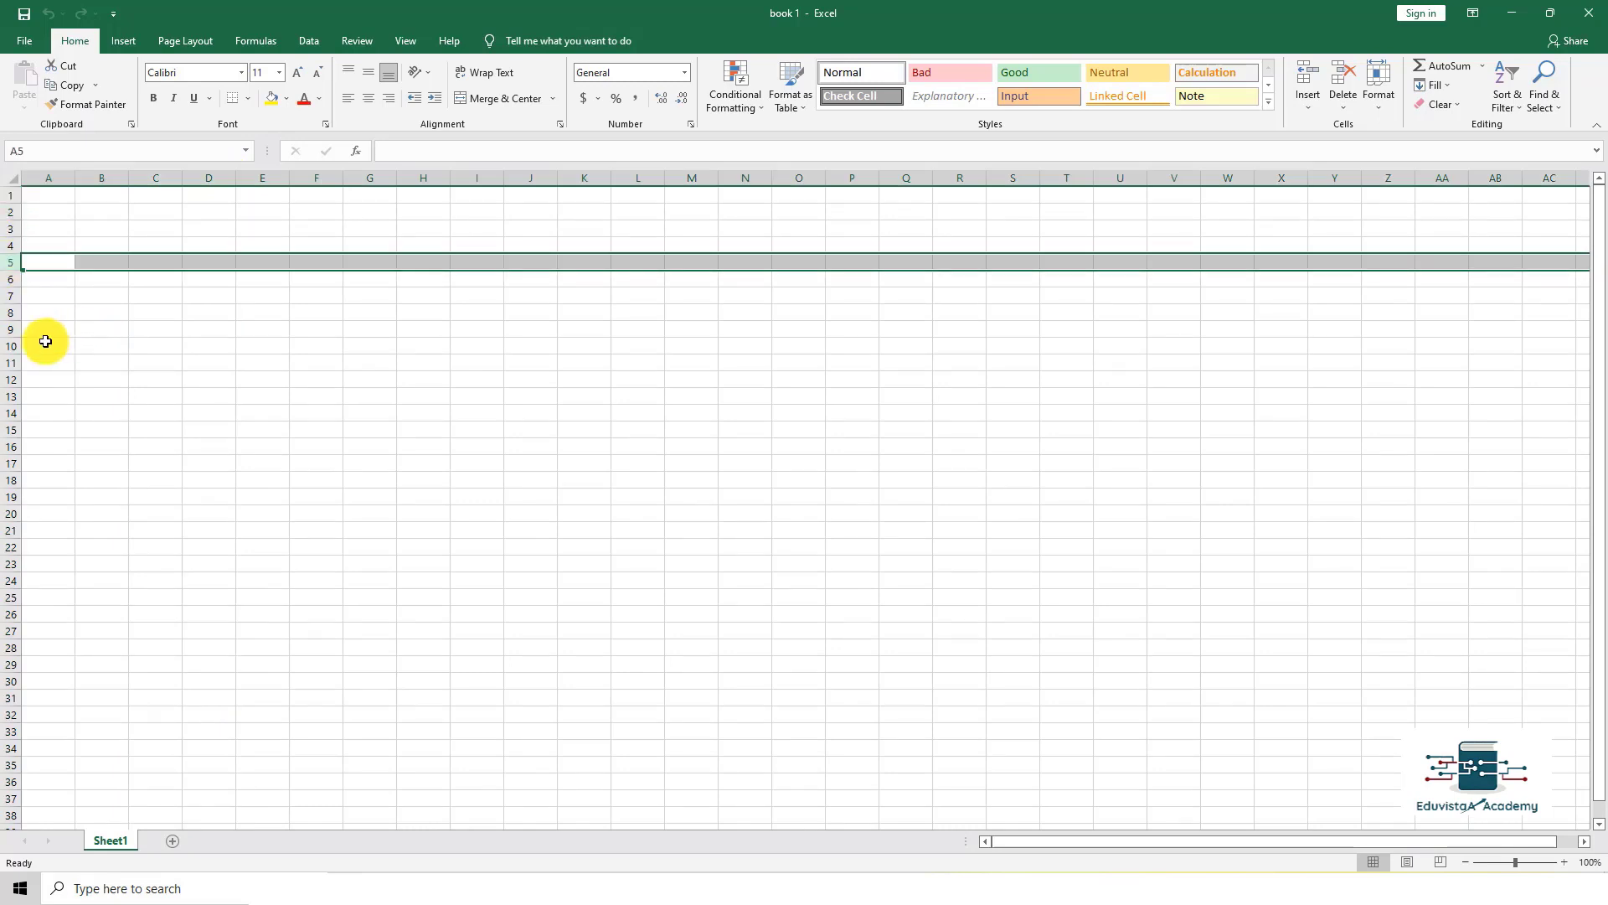
drag(47, 344, 1173, 363)
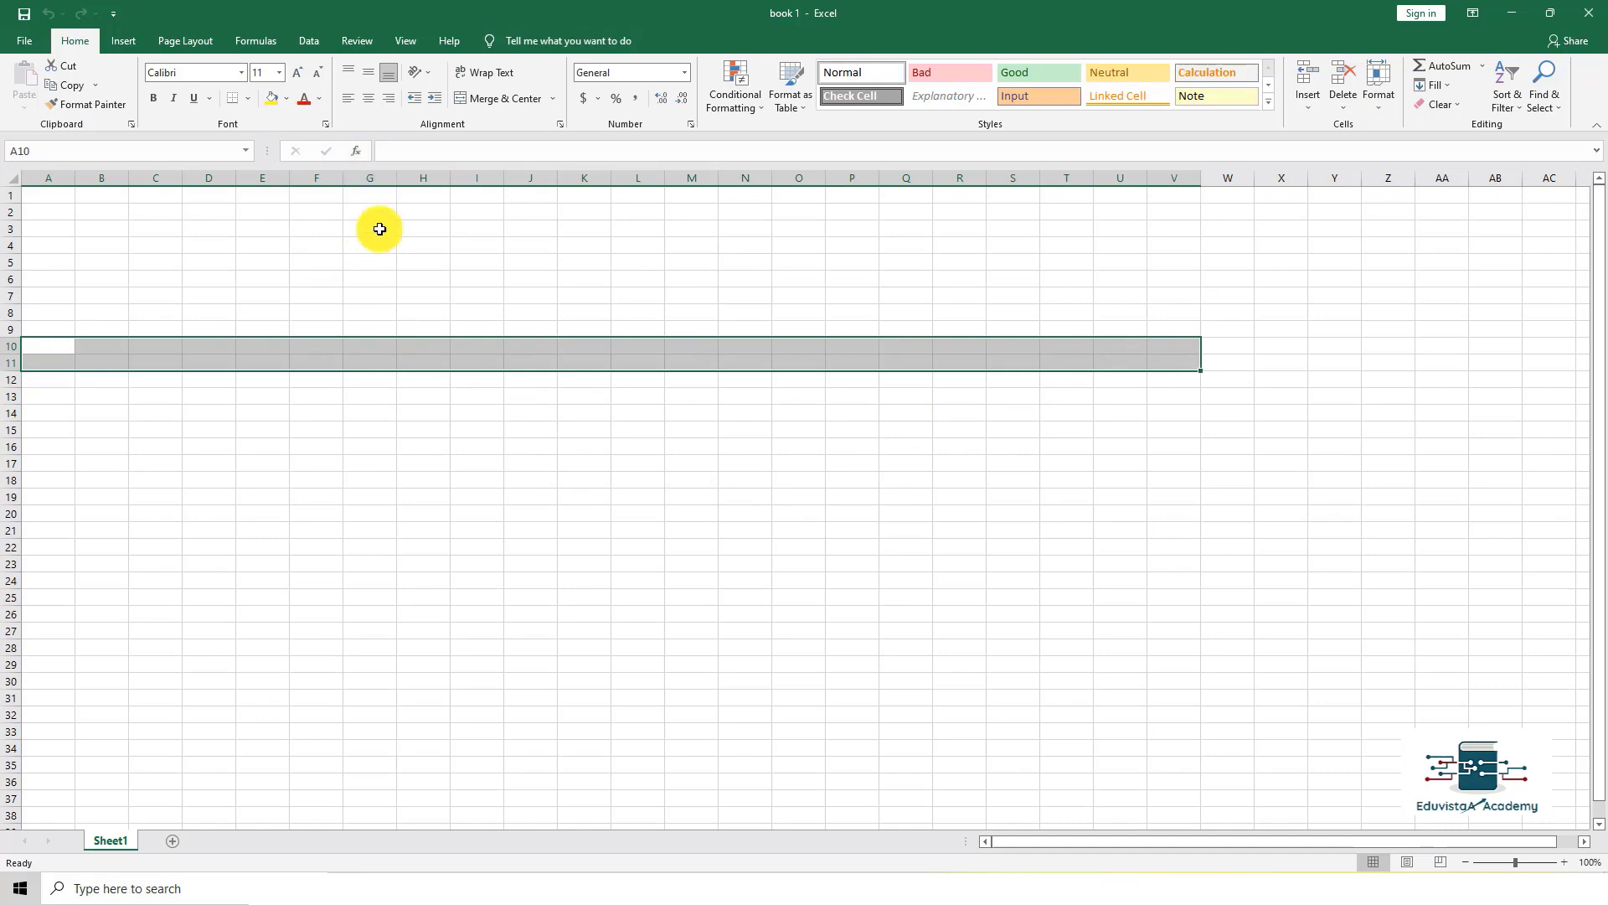
click(377, 262)
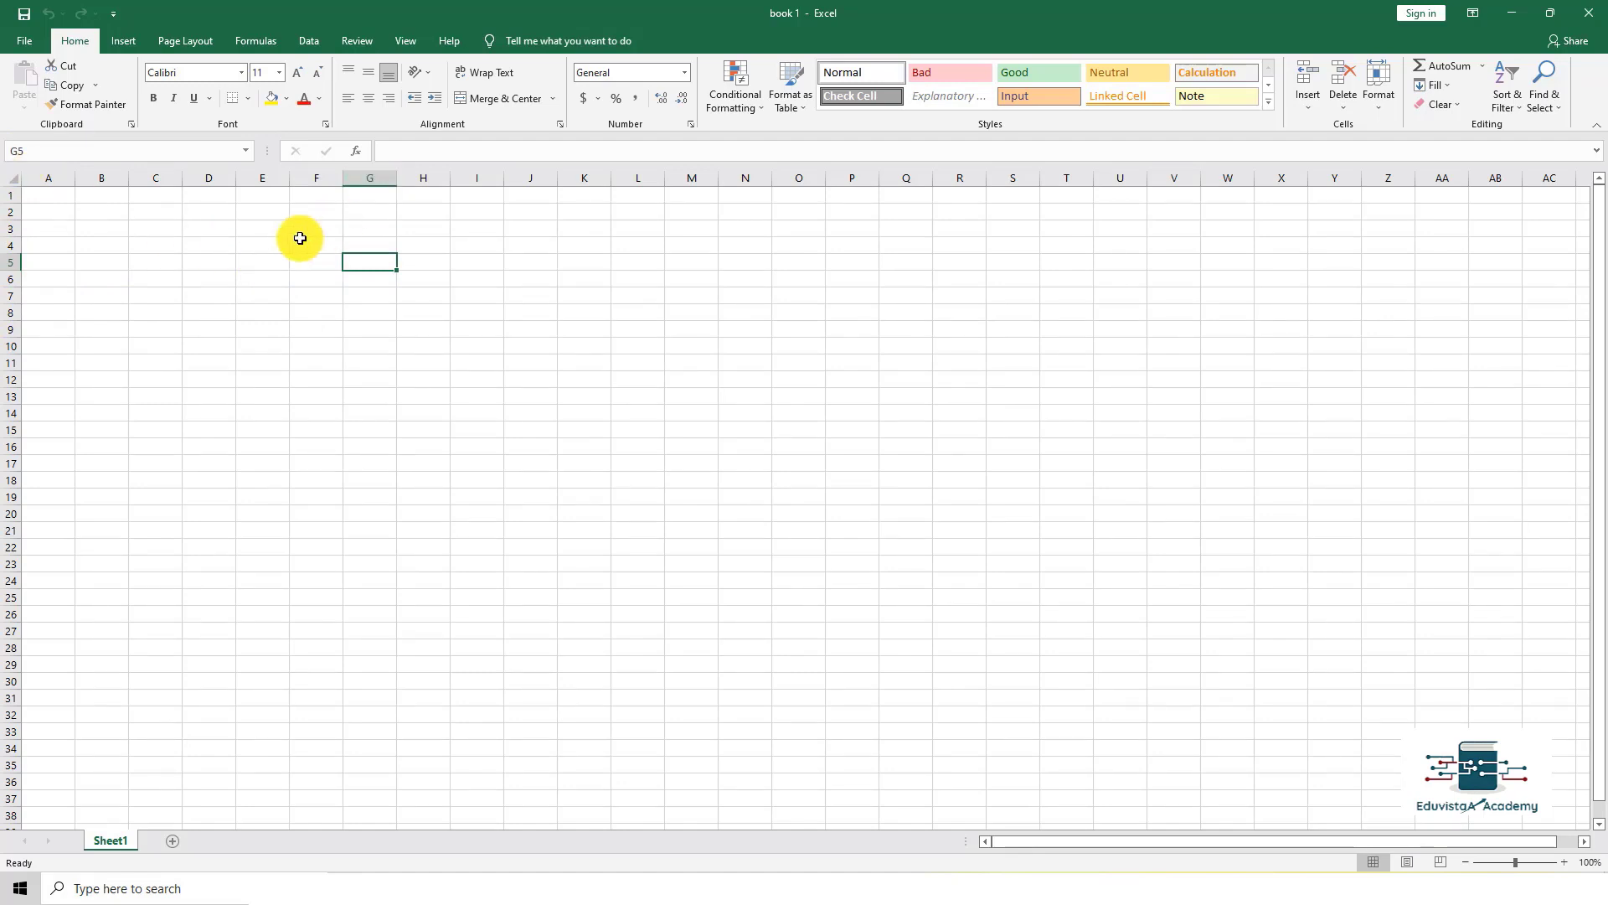
click(214, 266)
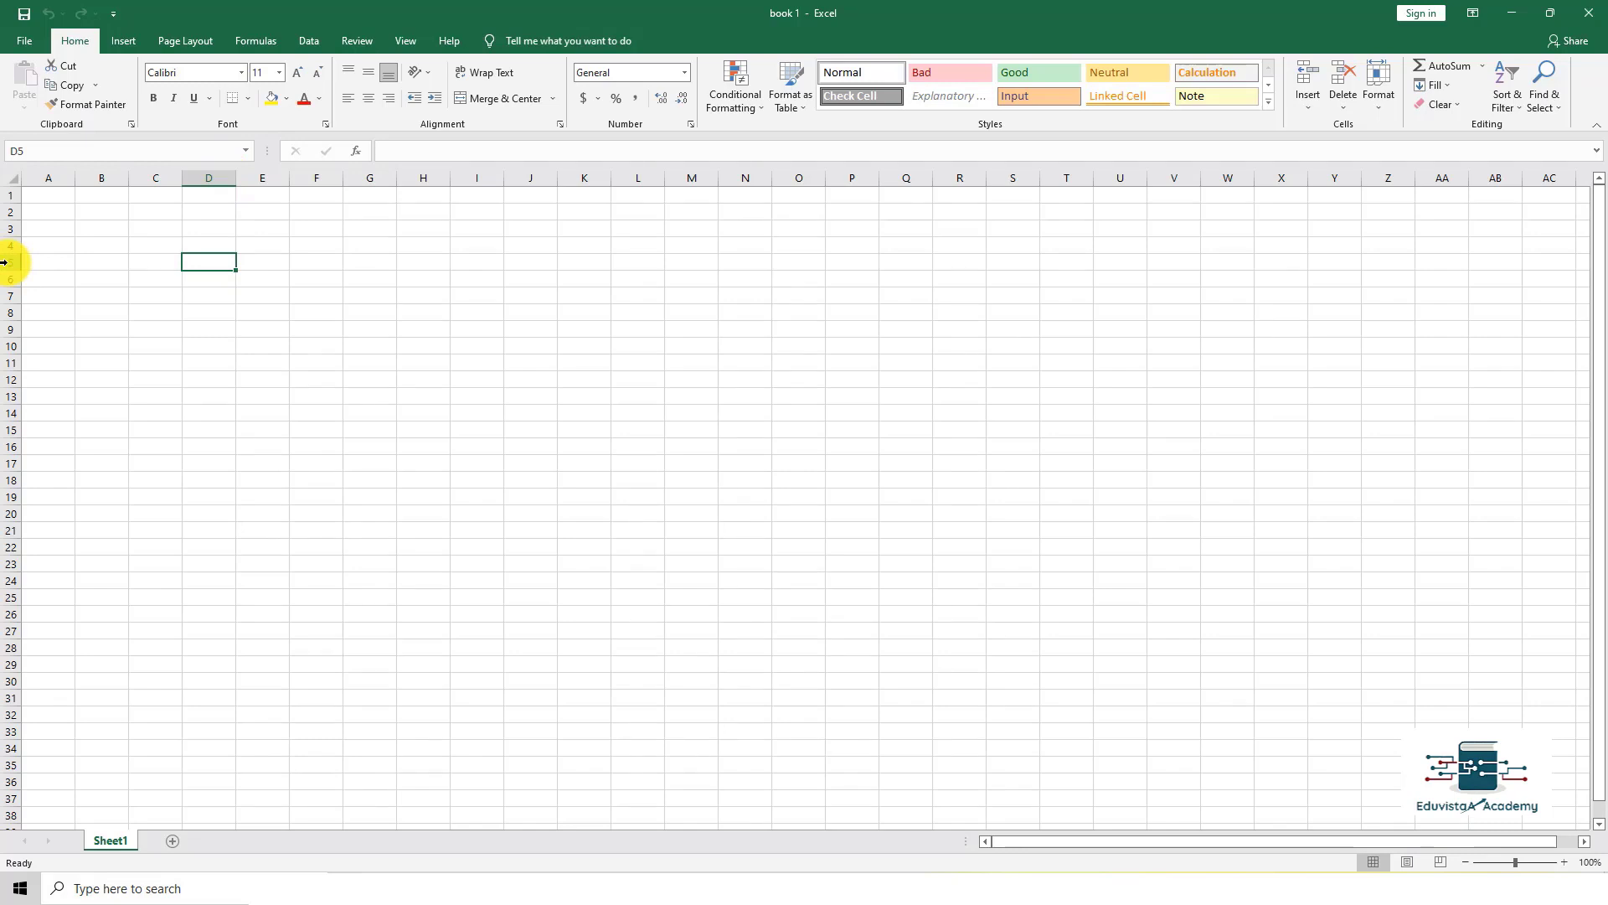
click(36, 152)
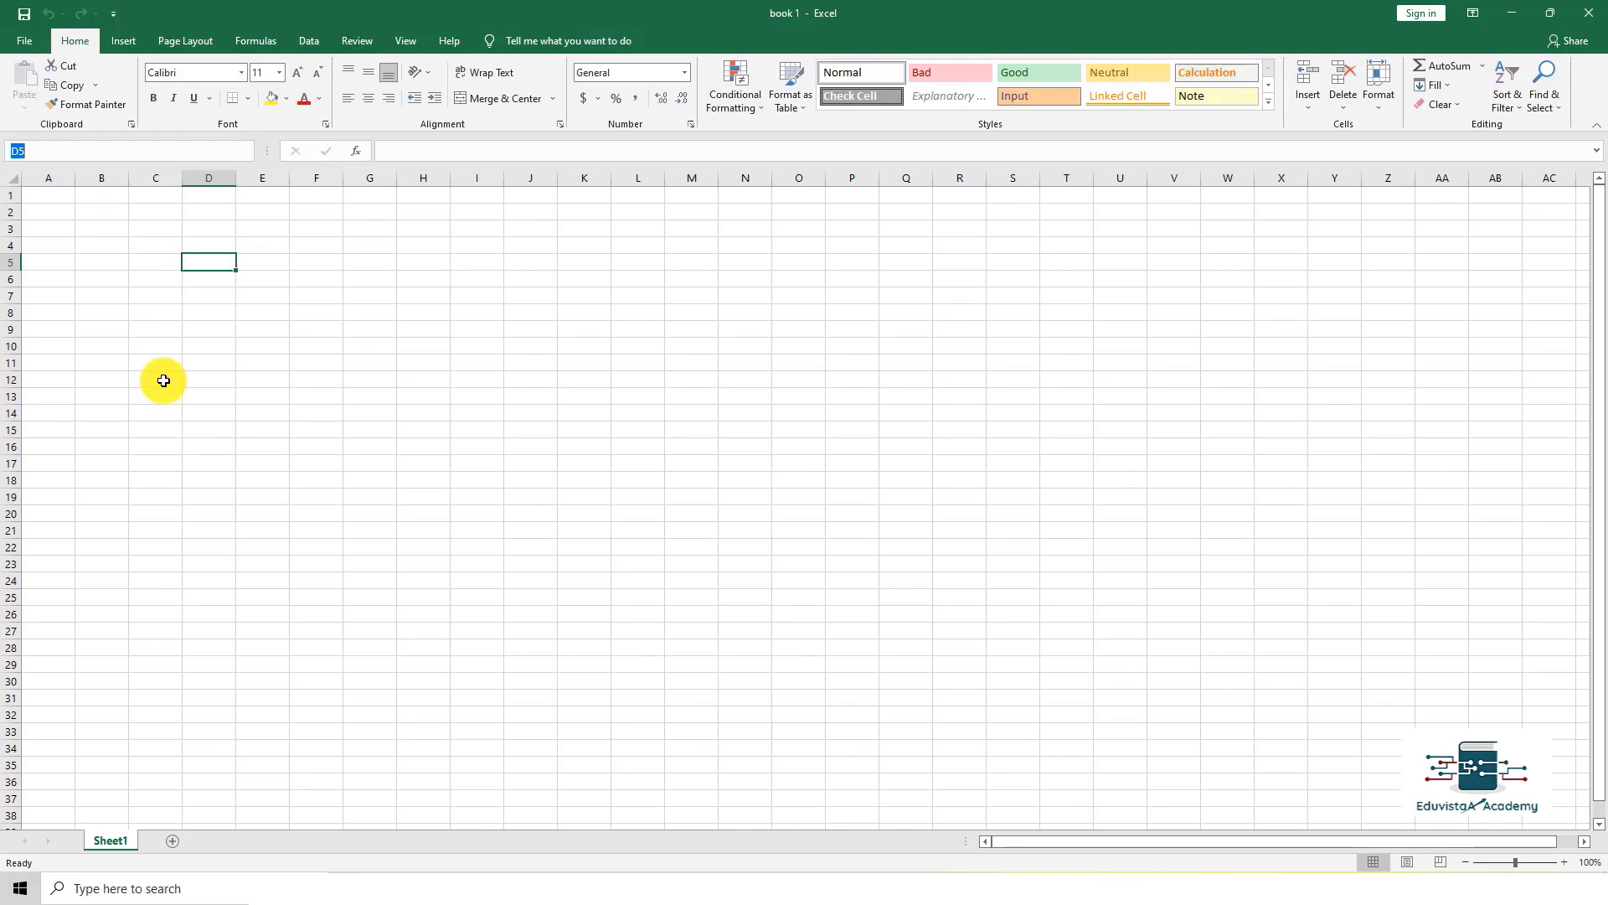
click(162, 380)
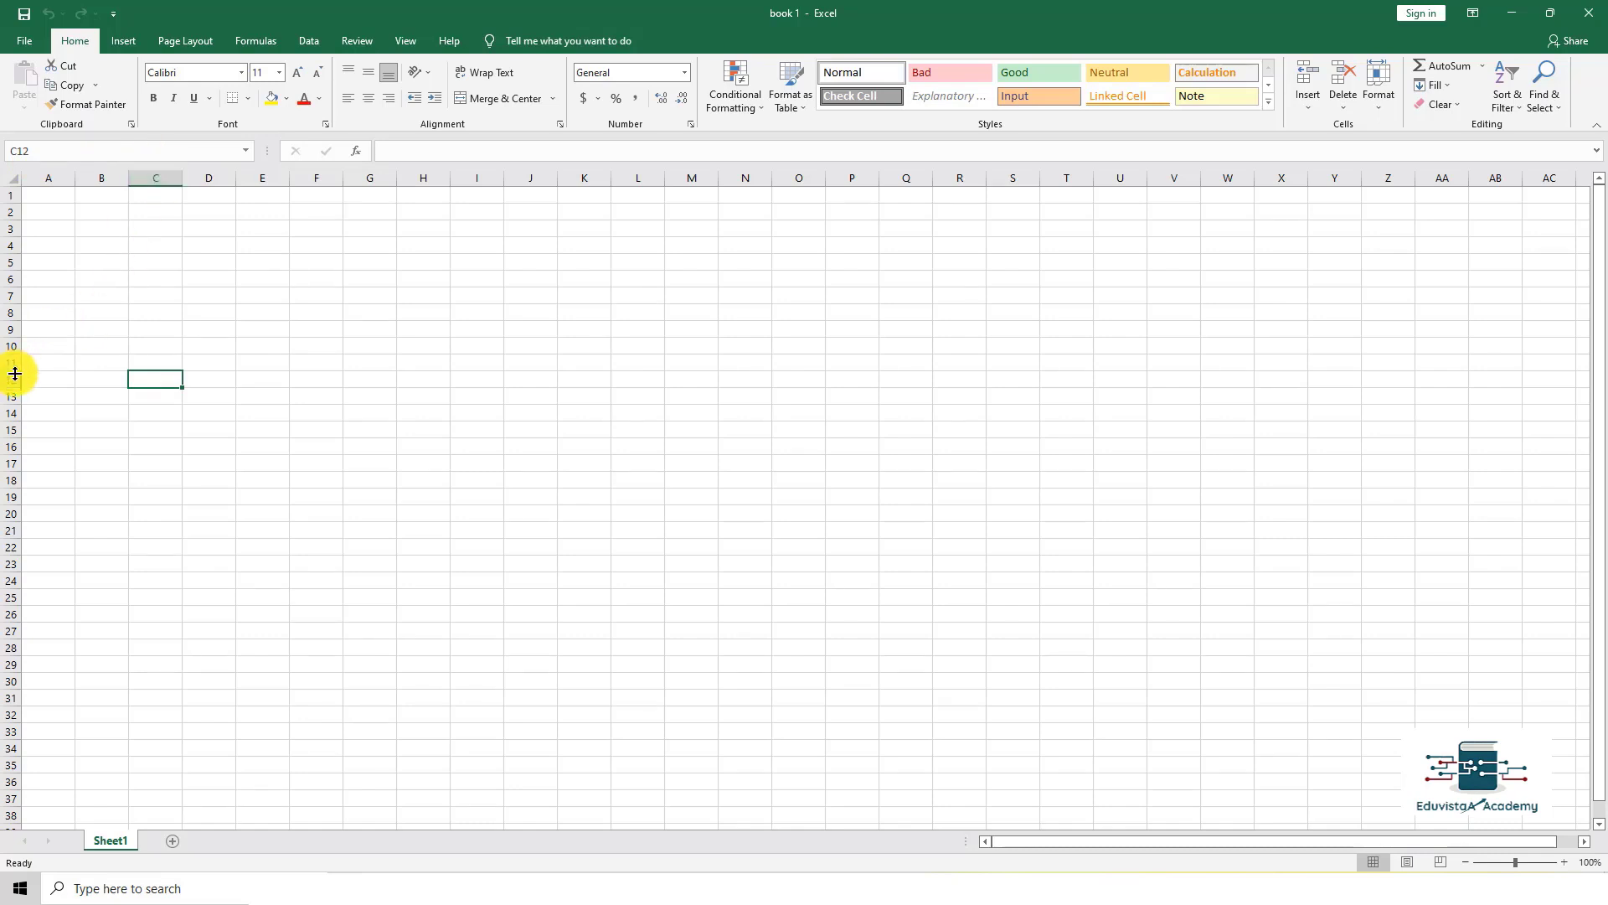
click(821, 534)
click(844, 520)
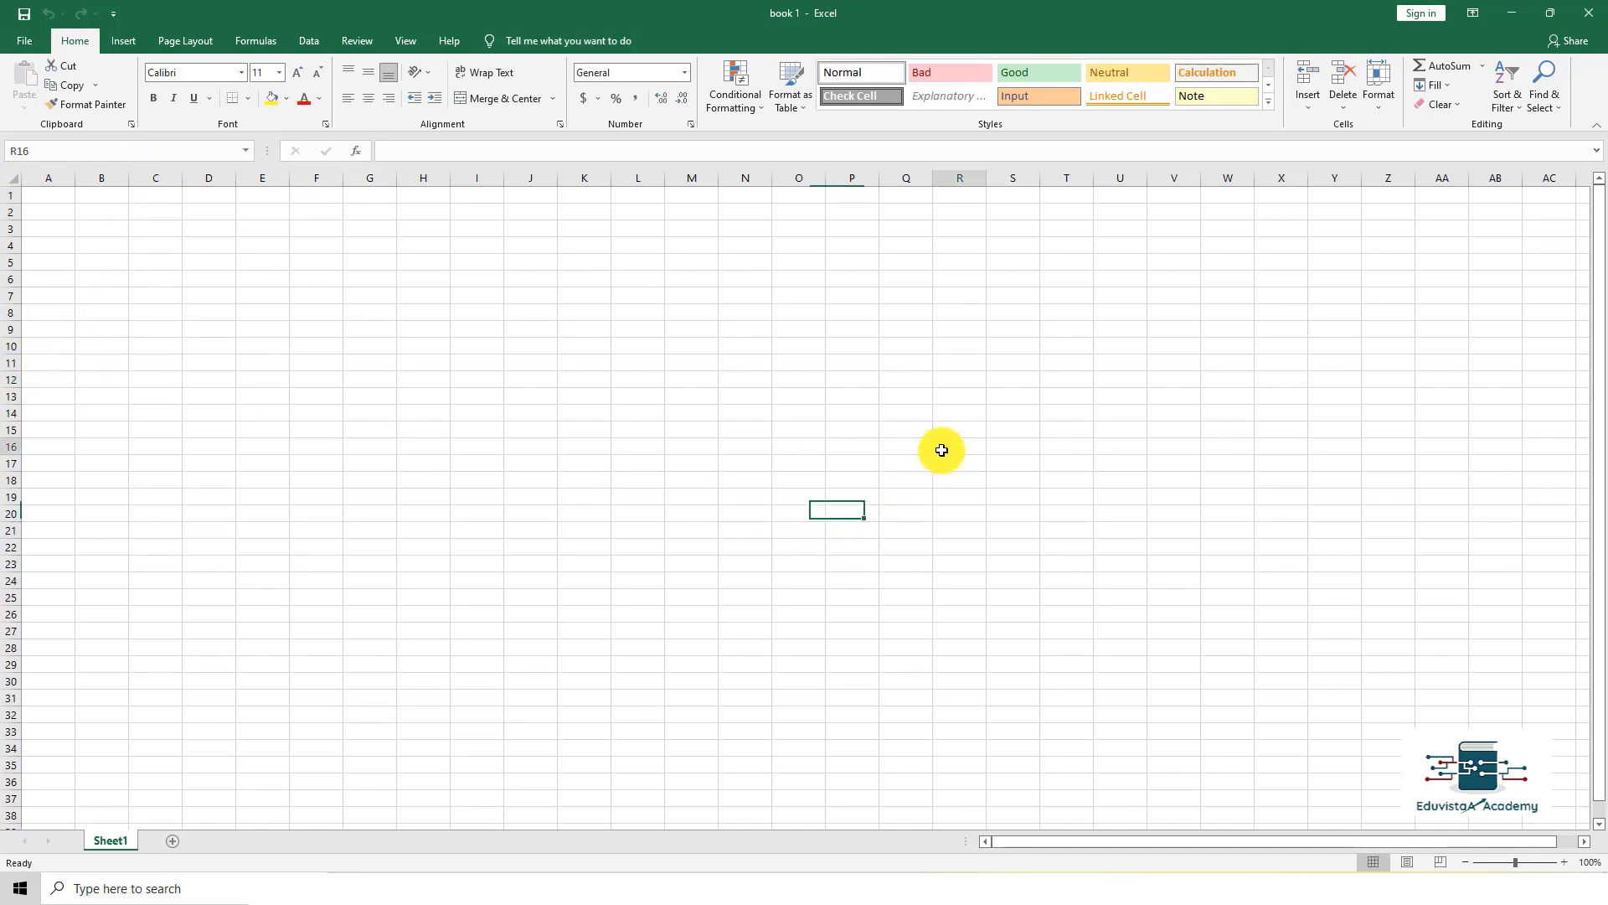
click(941, 449)
click(857, 359)
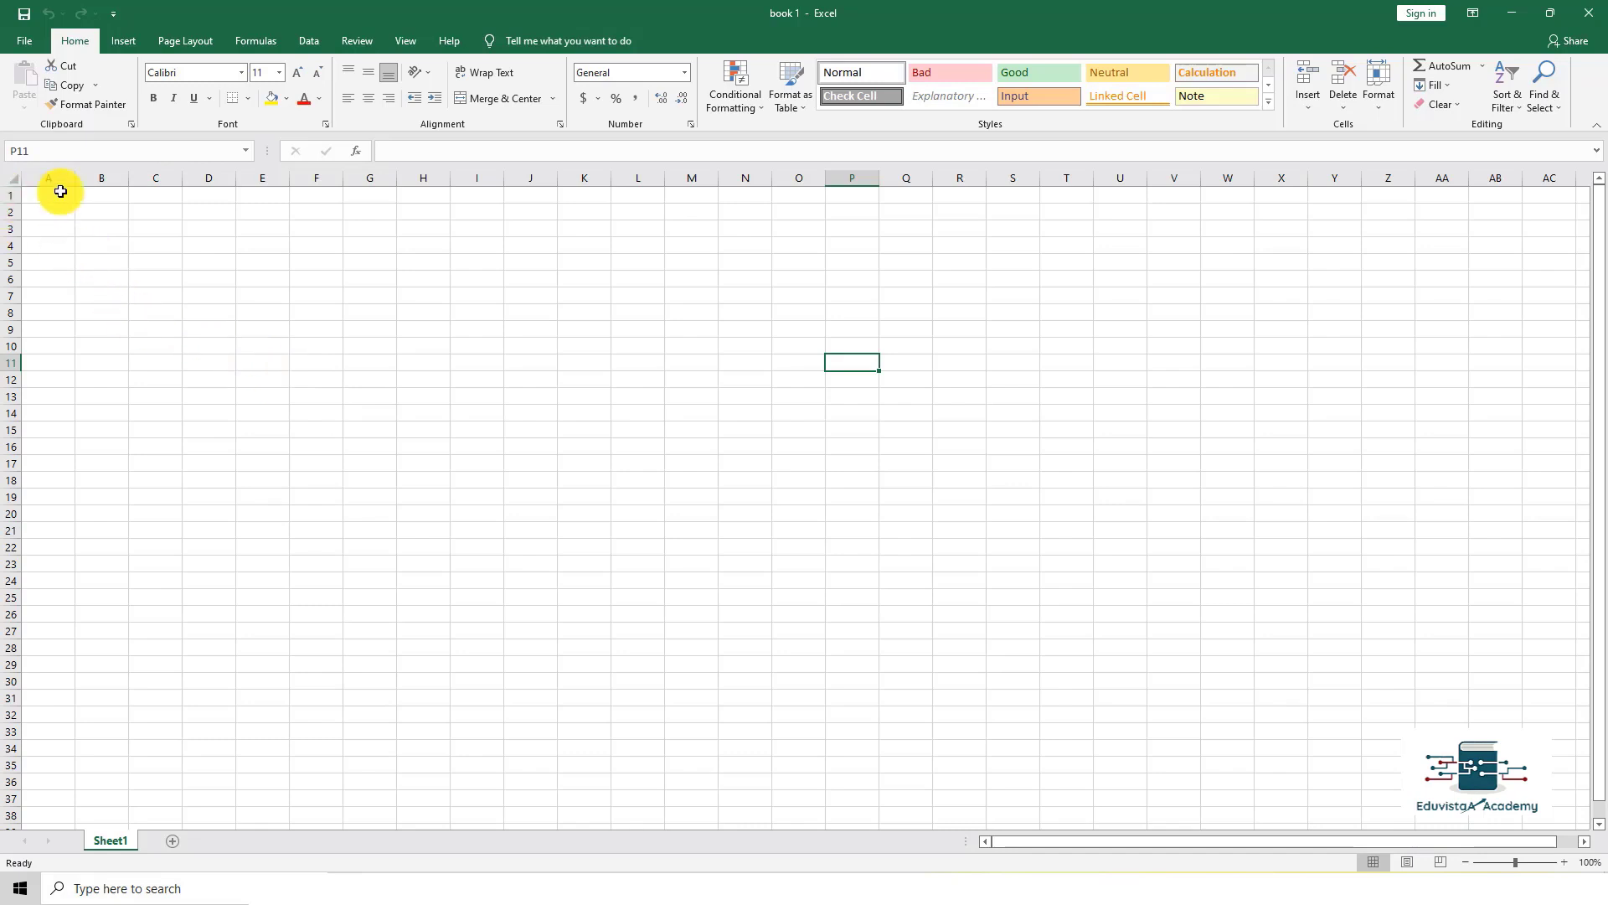
click(10, 179)
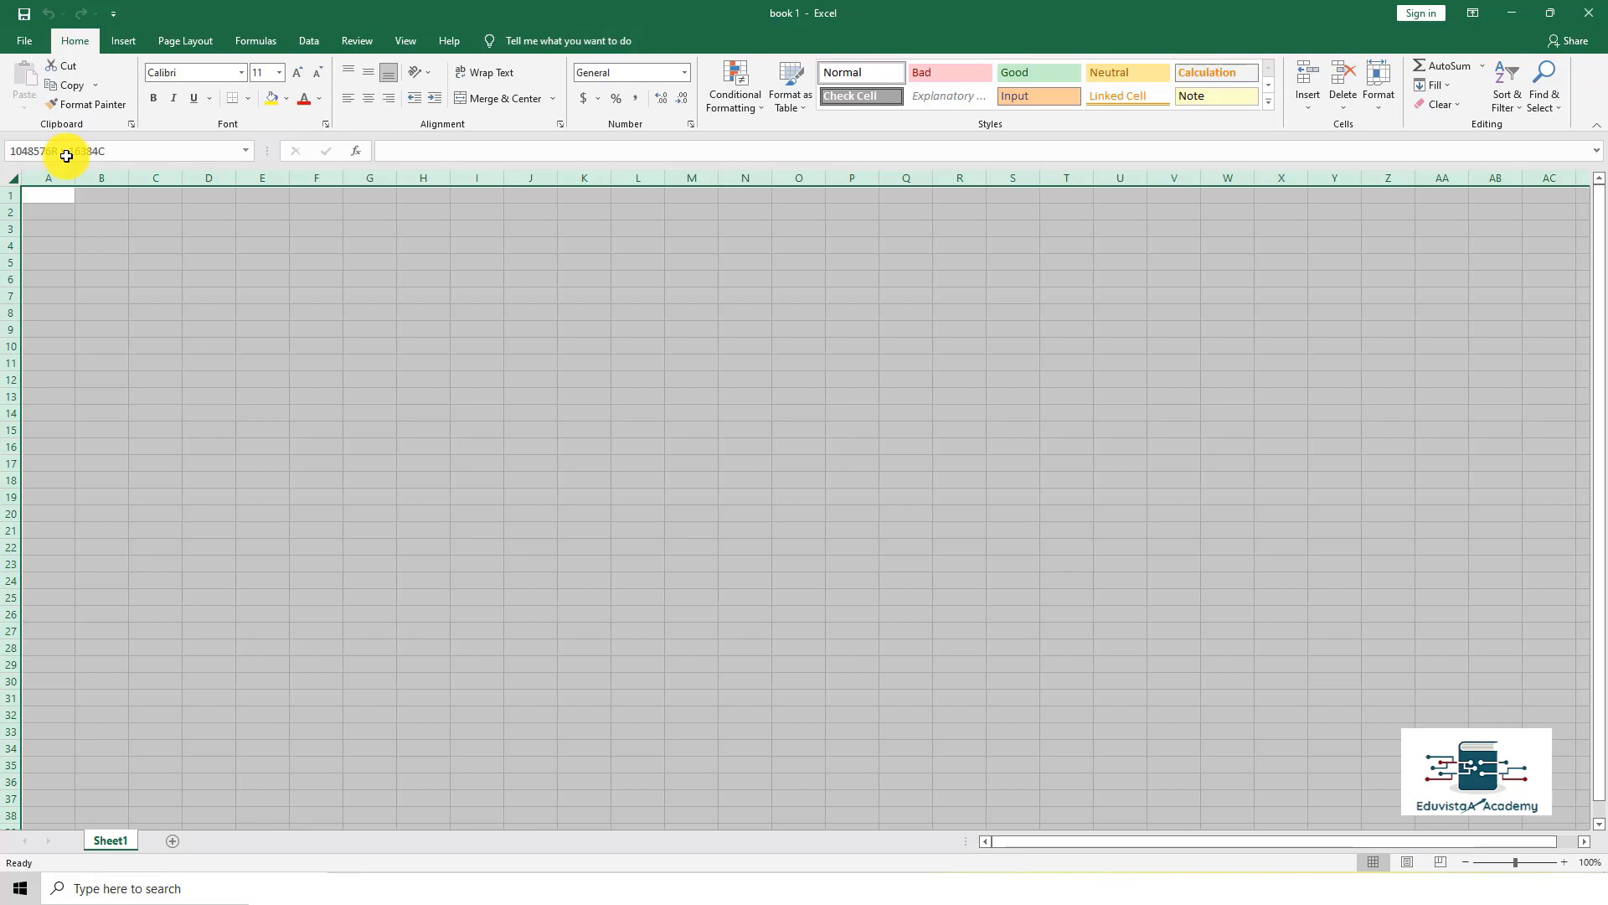
drag(67, 157, 60, 160)
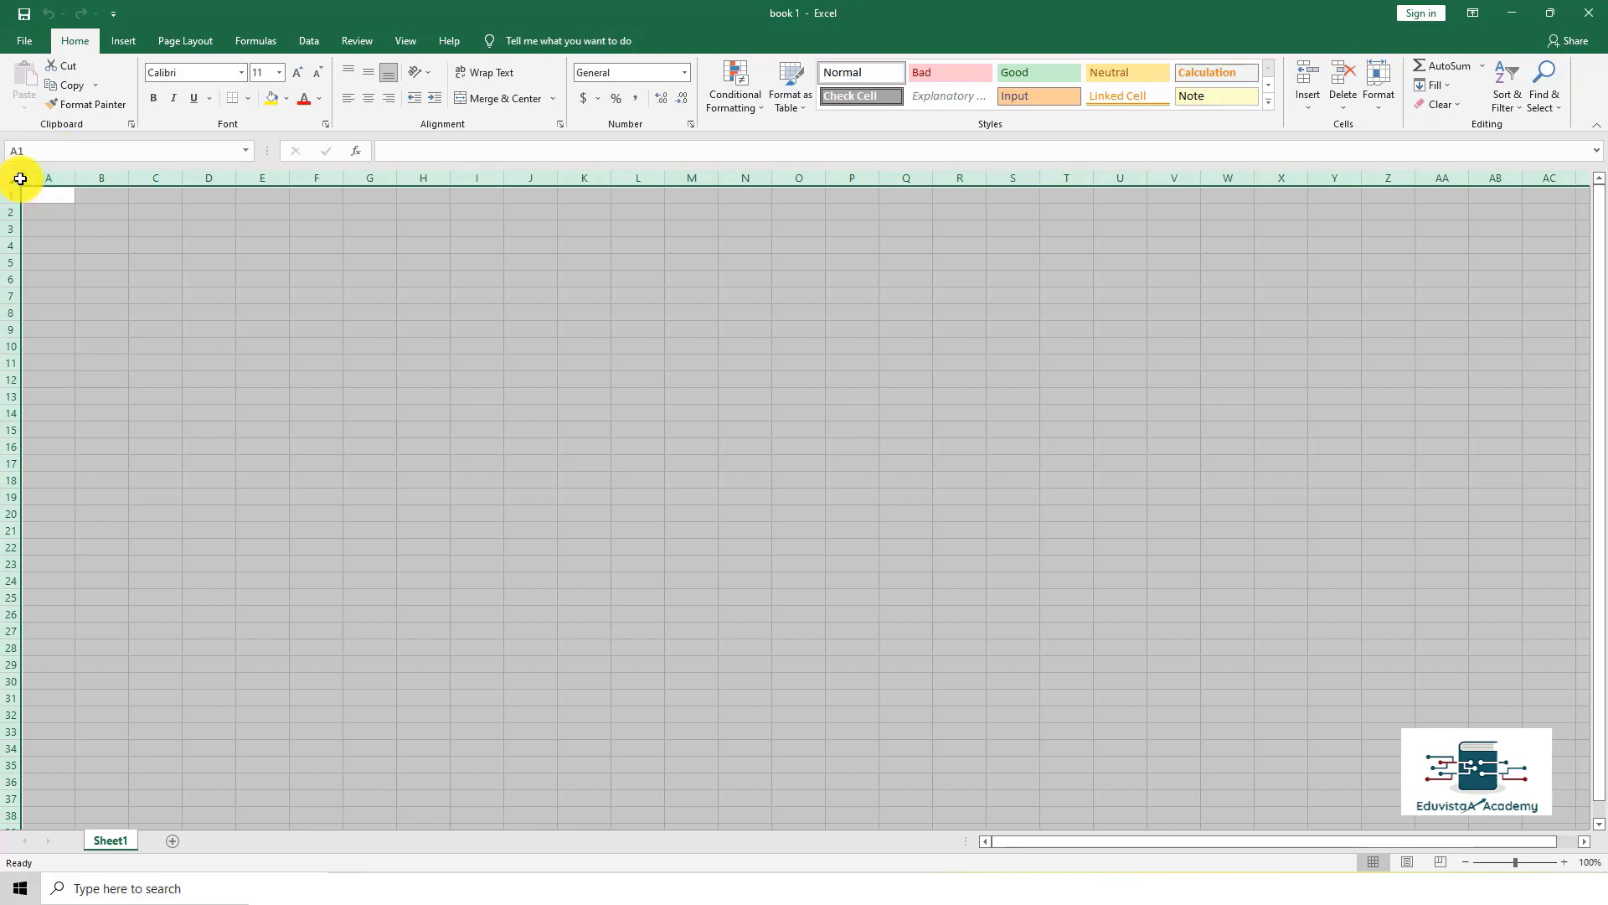
click(48, 193)
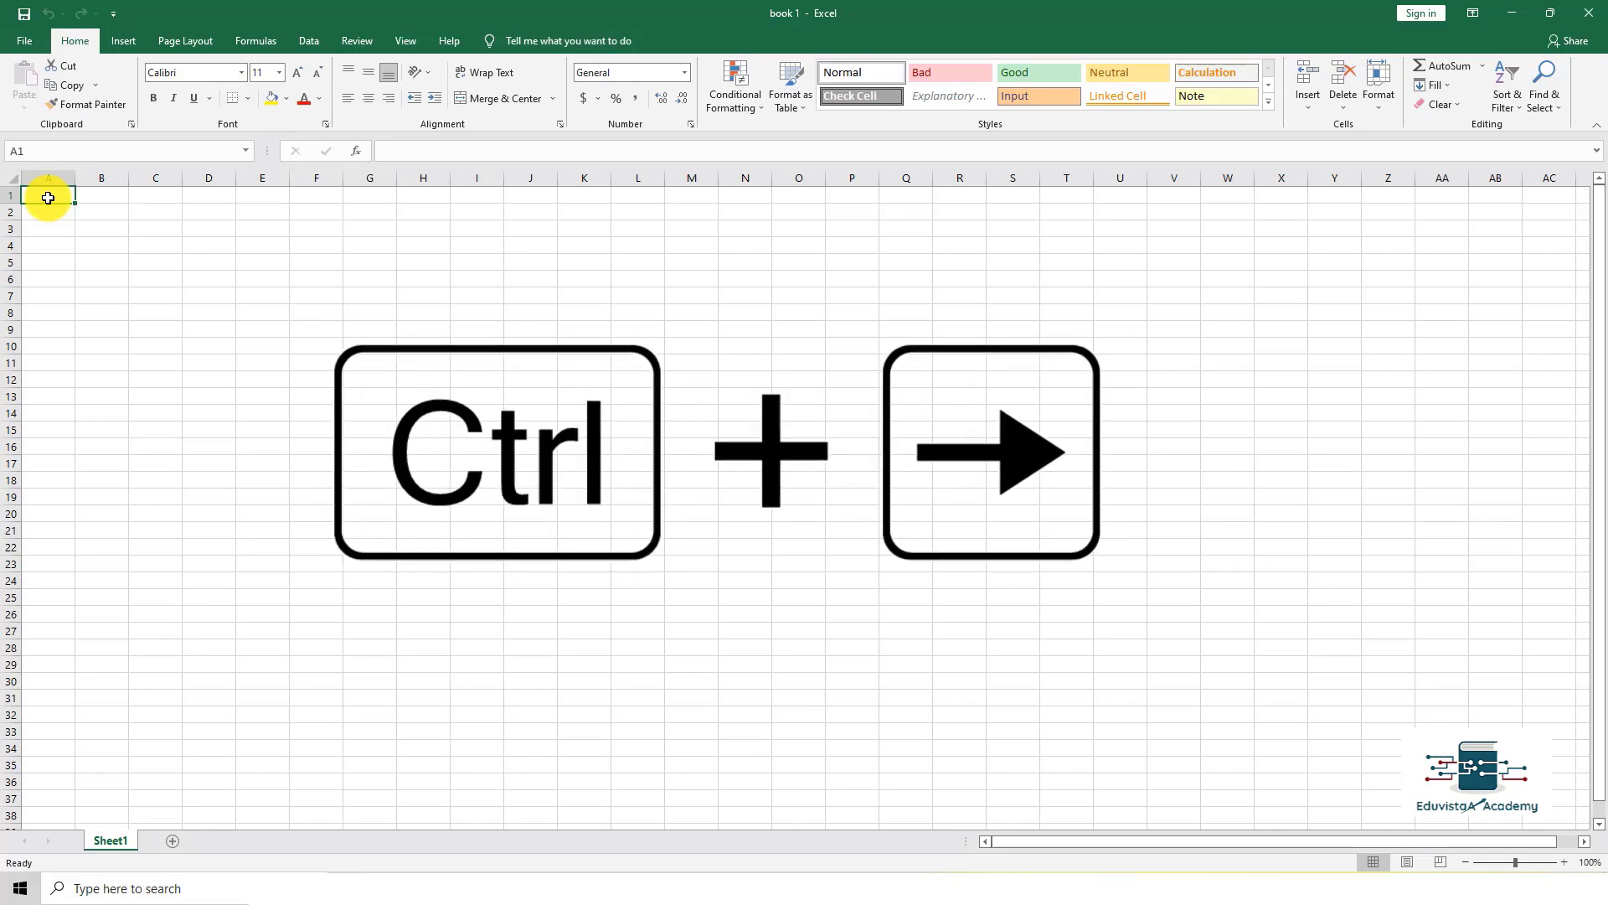
key(ctrl+Right)
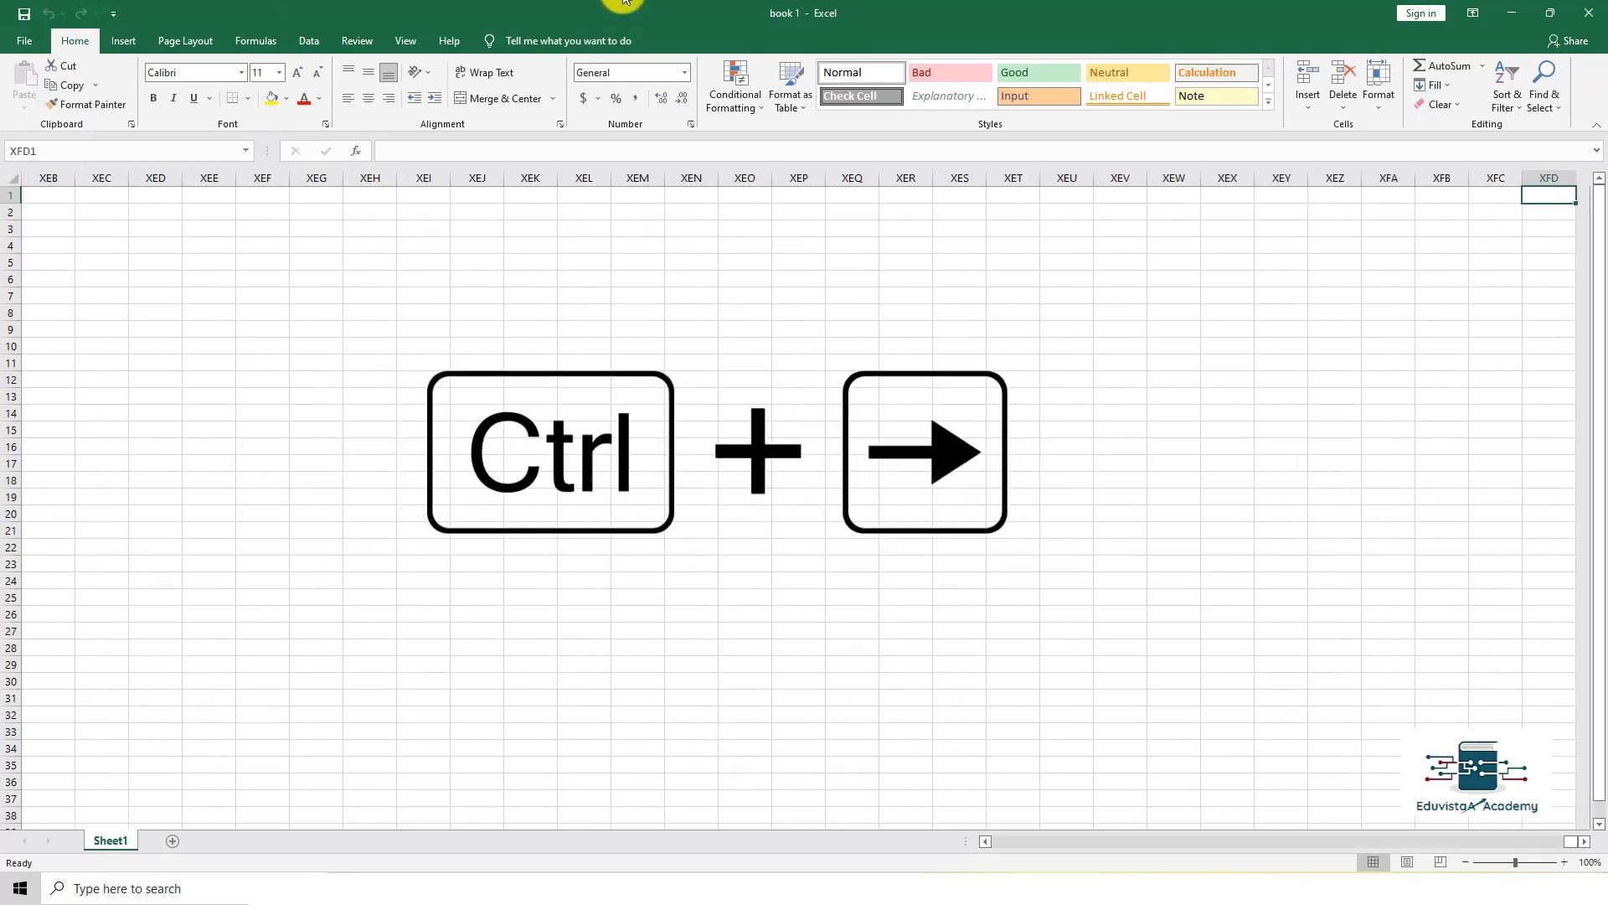
click(1552, 176)
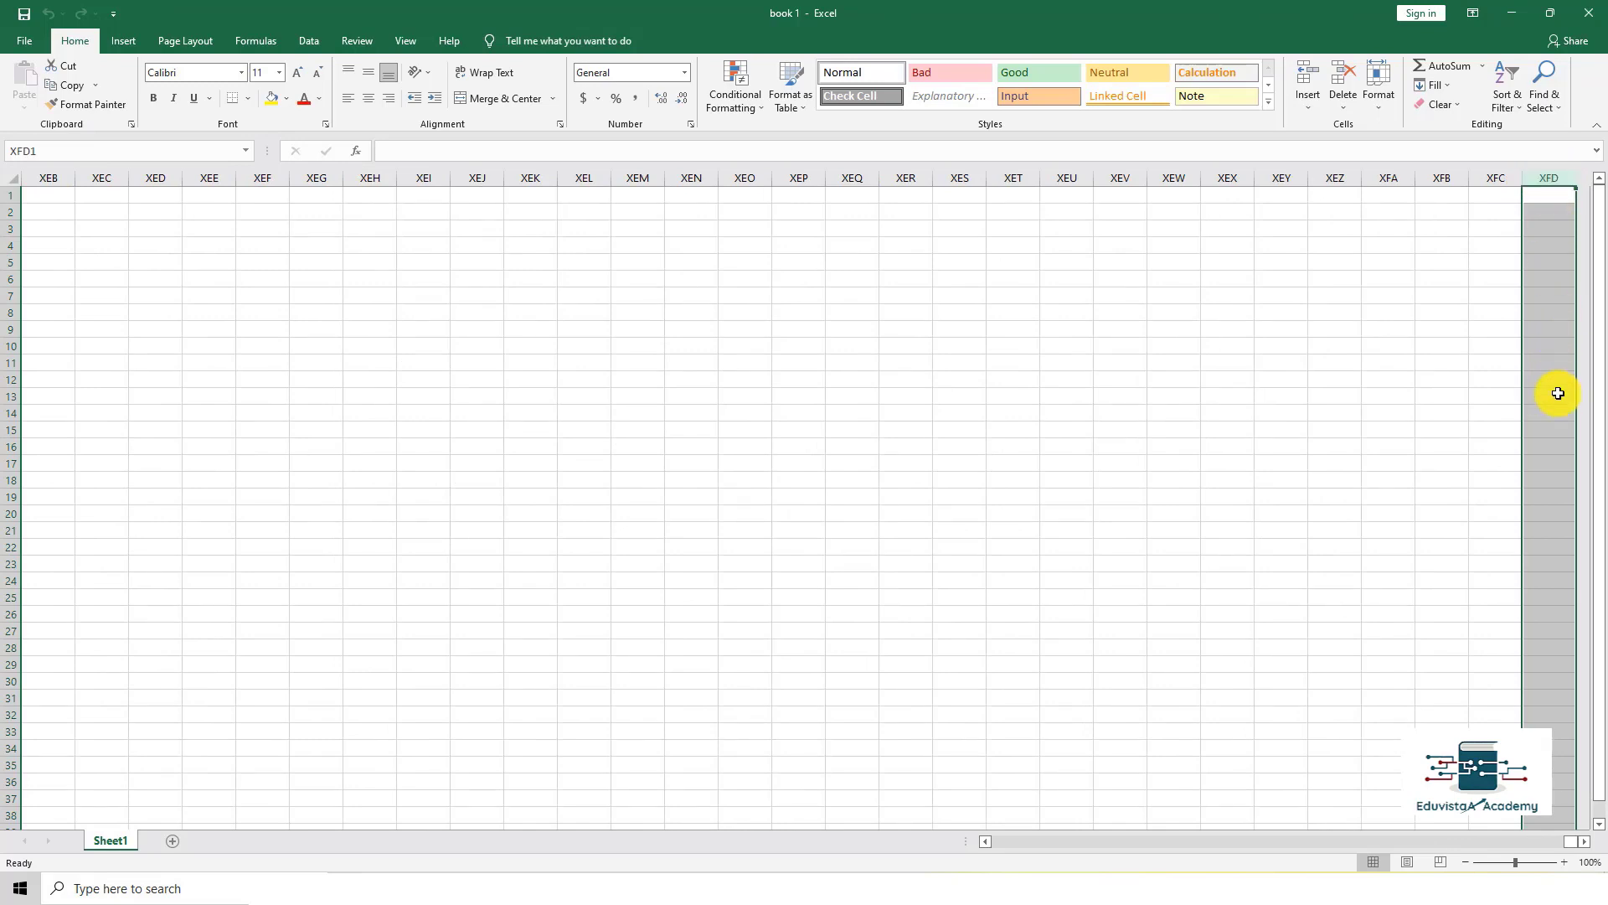
drag(1565, 201, 1562, 285)
click(1566, 199)
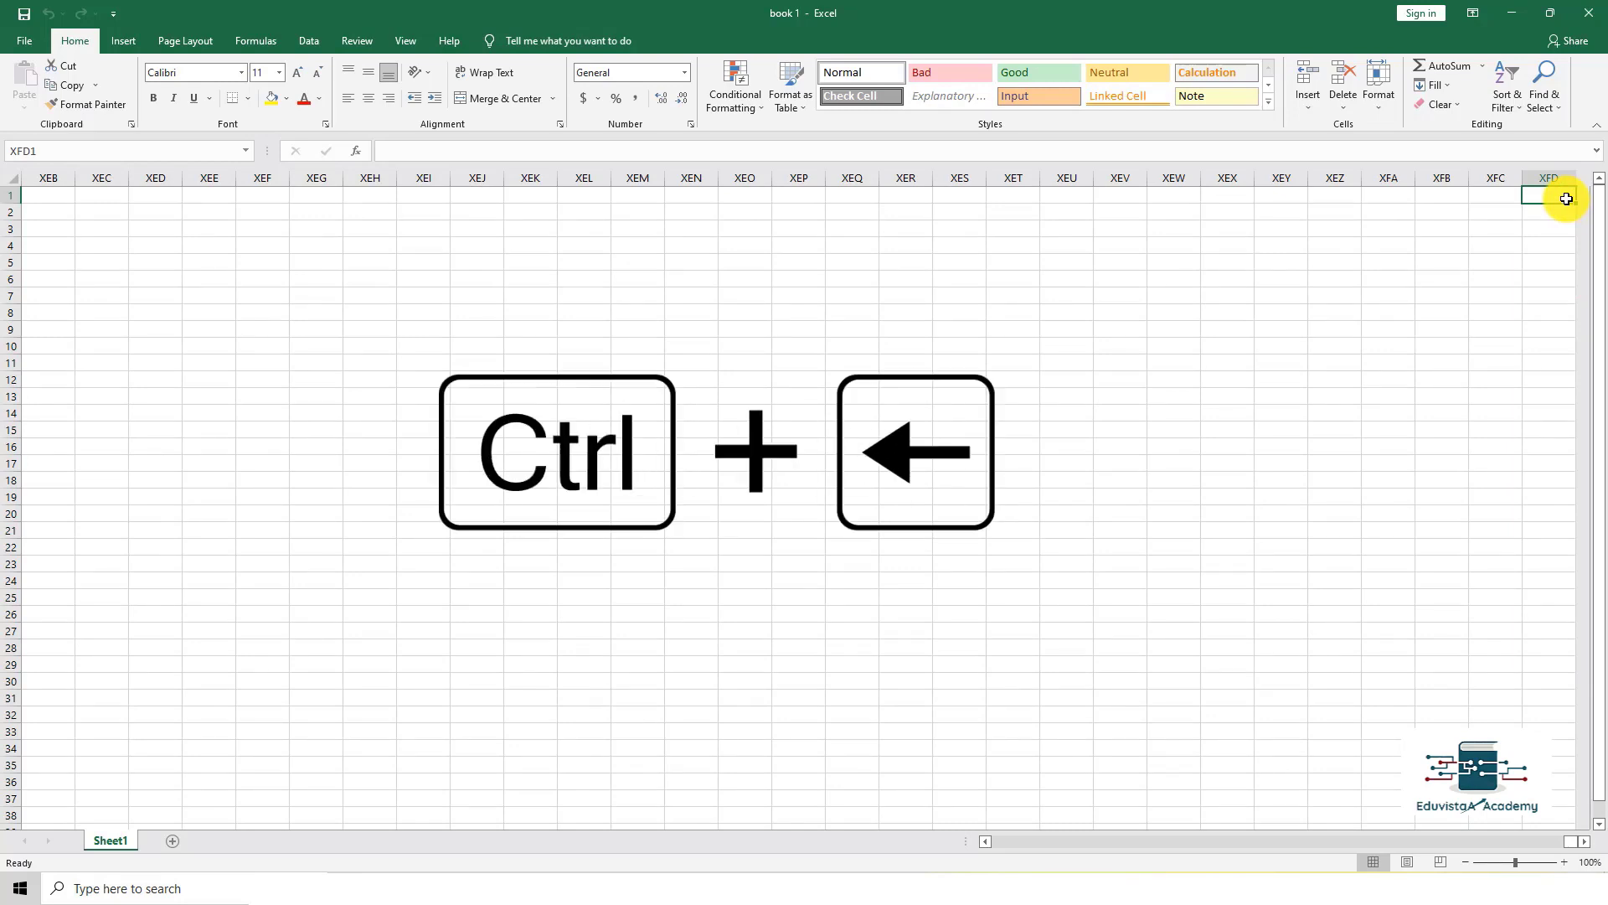
key(ctrl+Left)
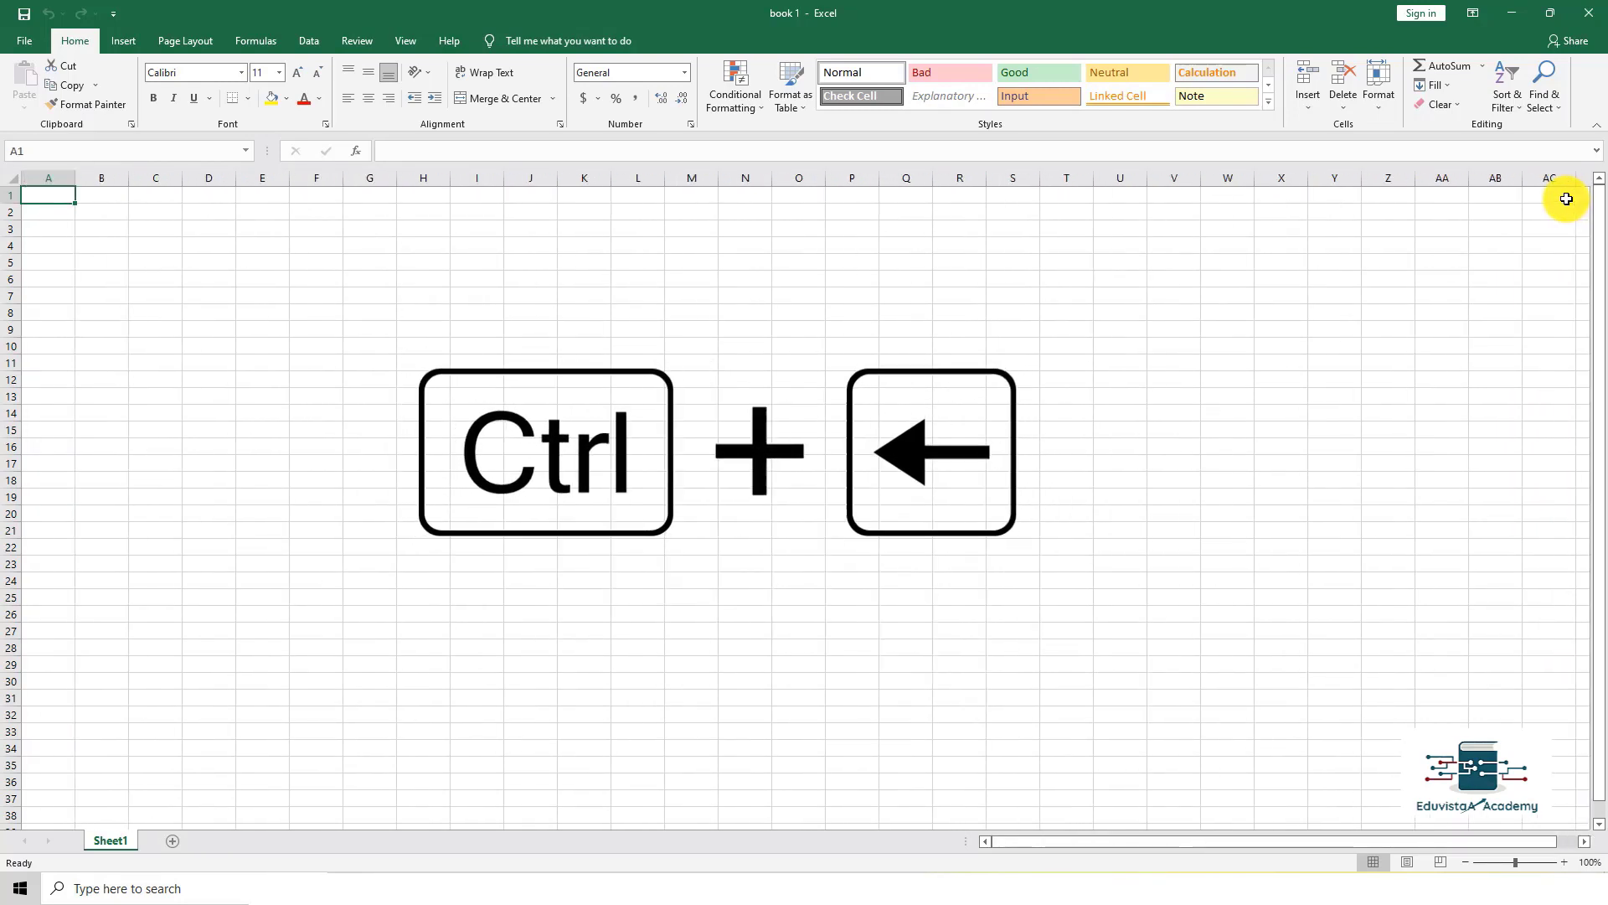
click(47, 178)
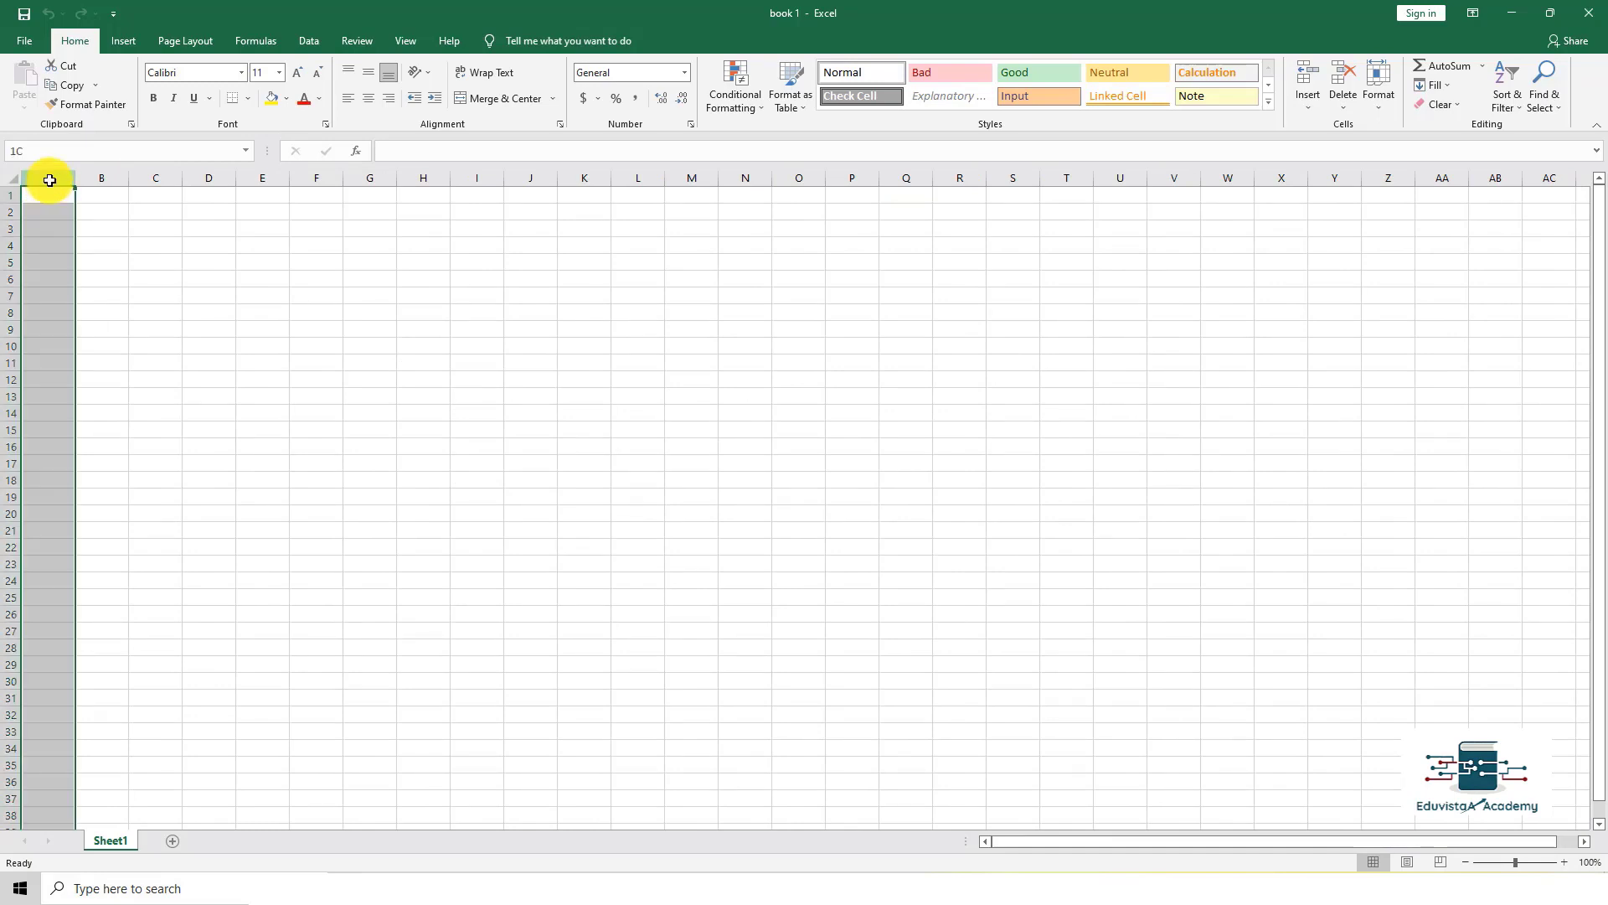
click(9, 195)
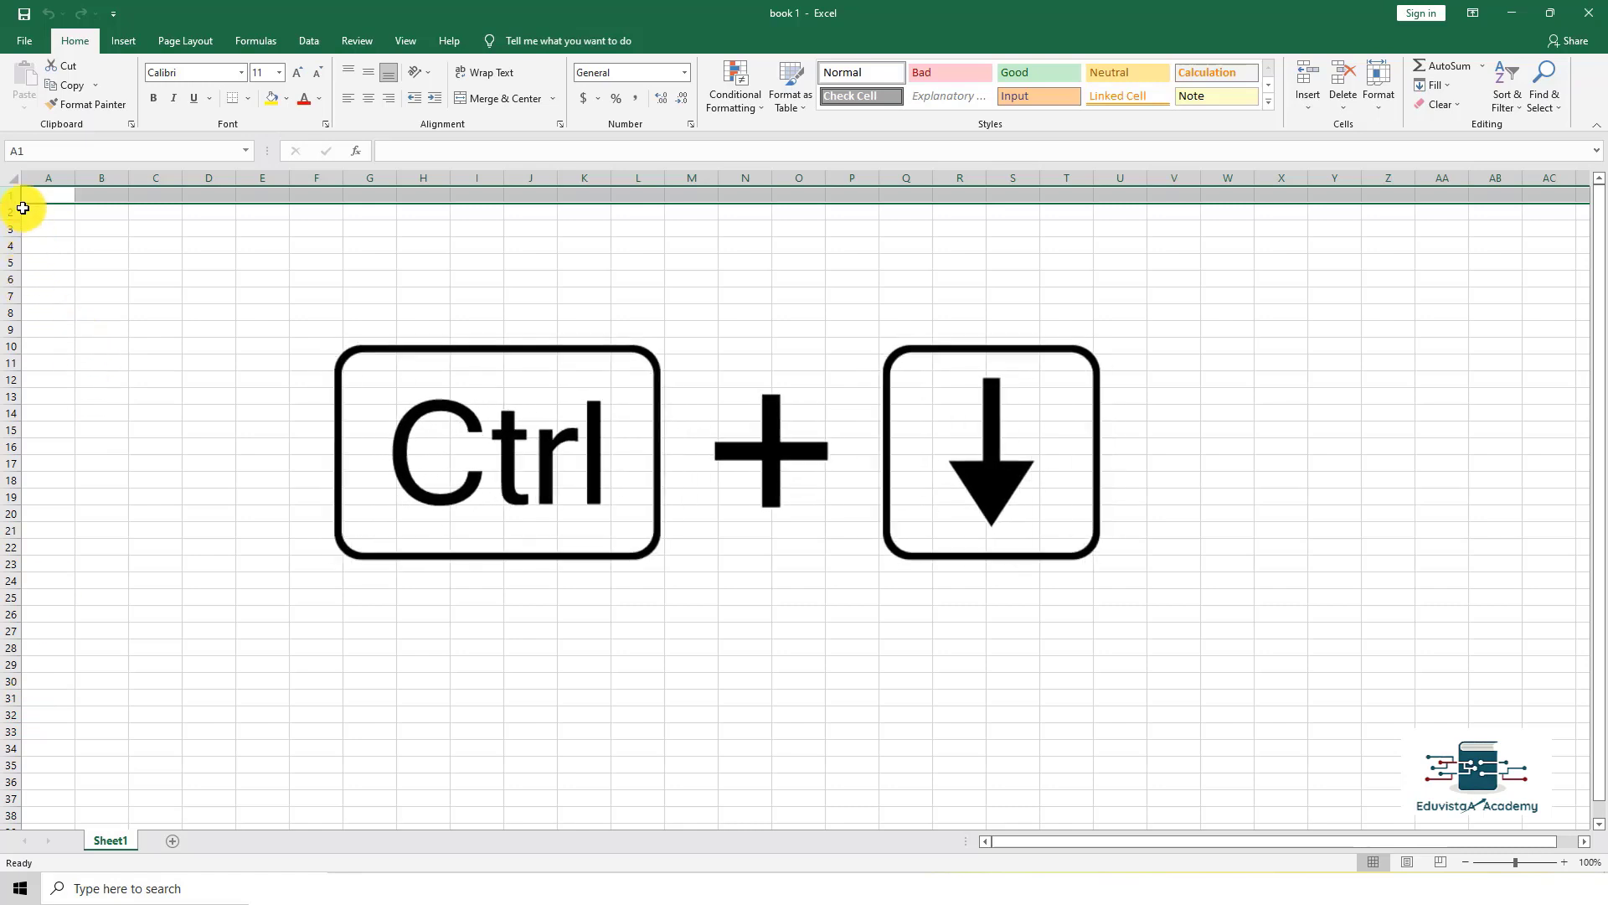
key(ctrl+Down)
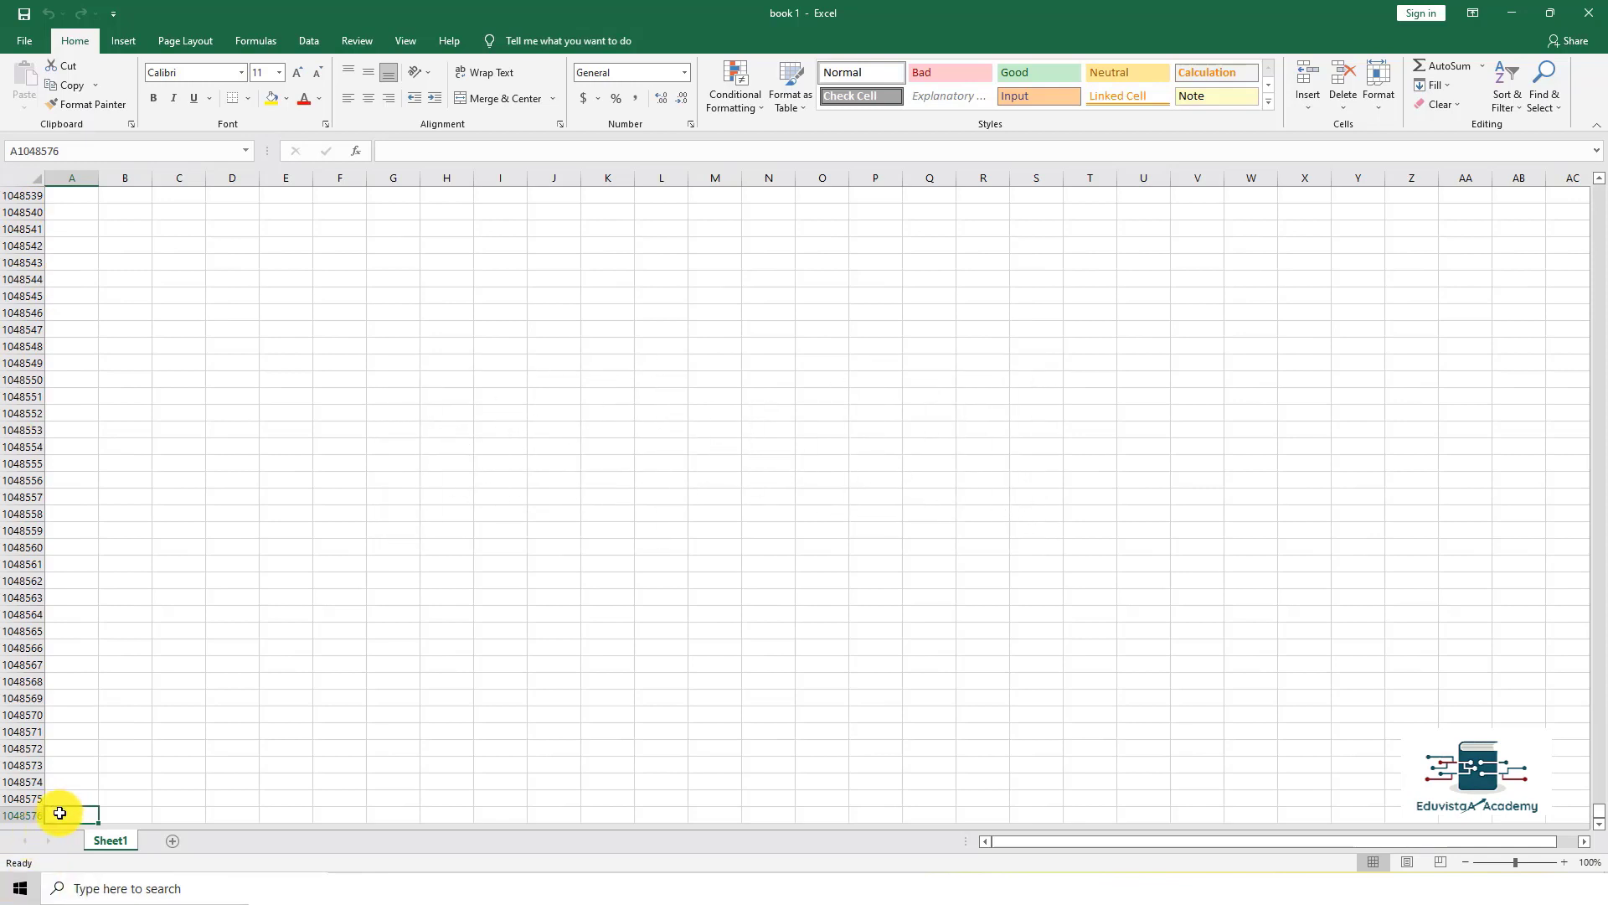
click(30, 815)
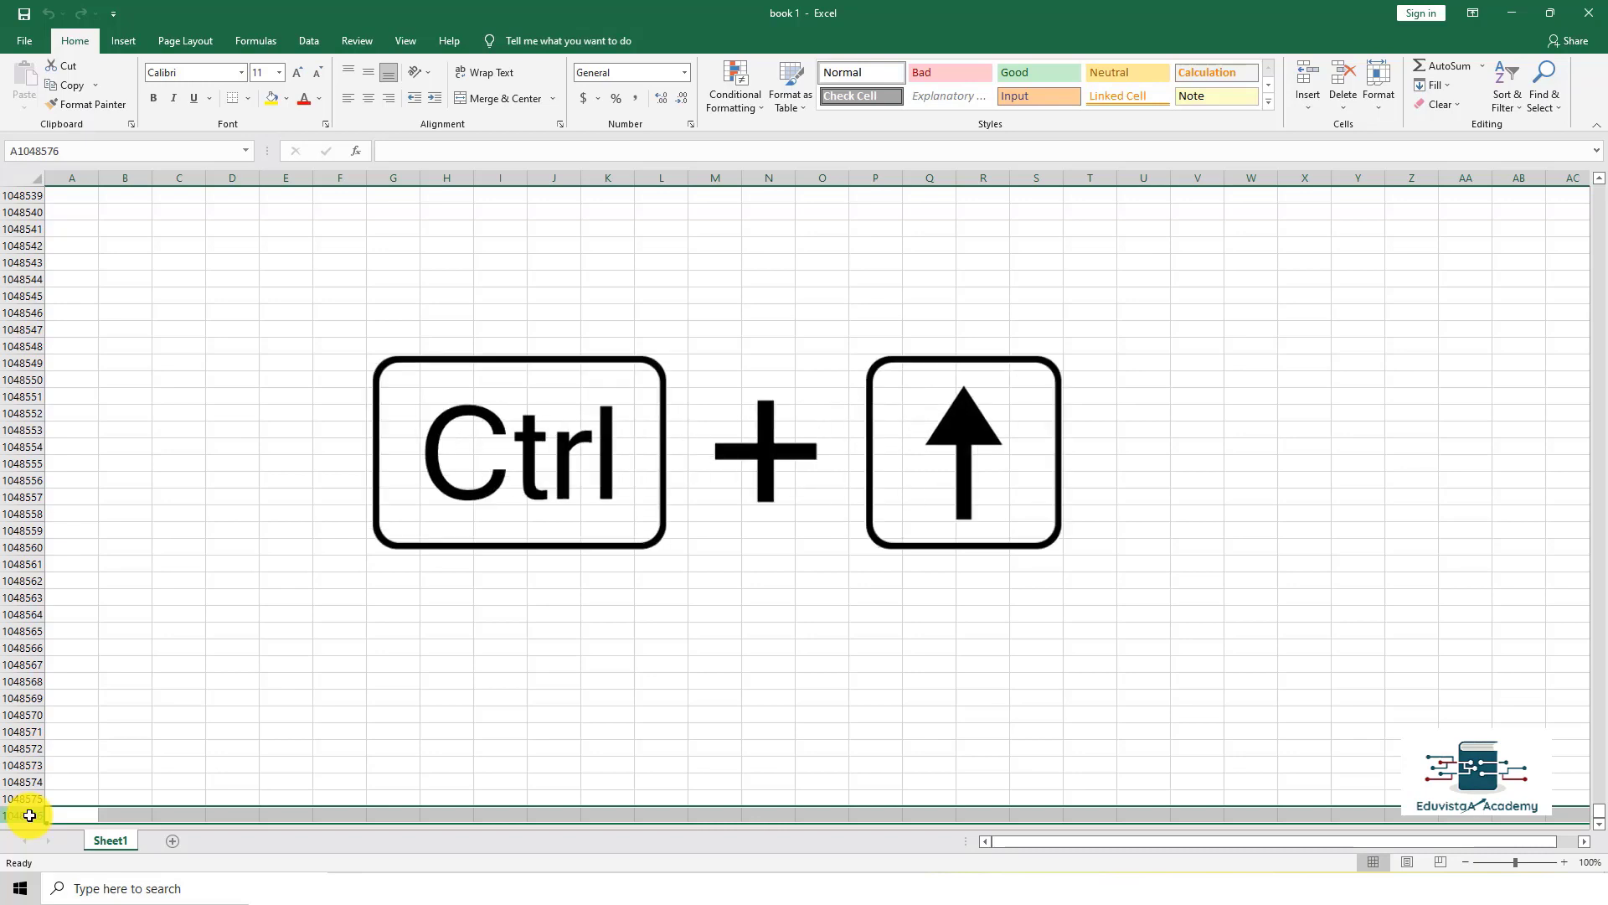
key(ctrl+Up)
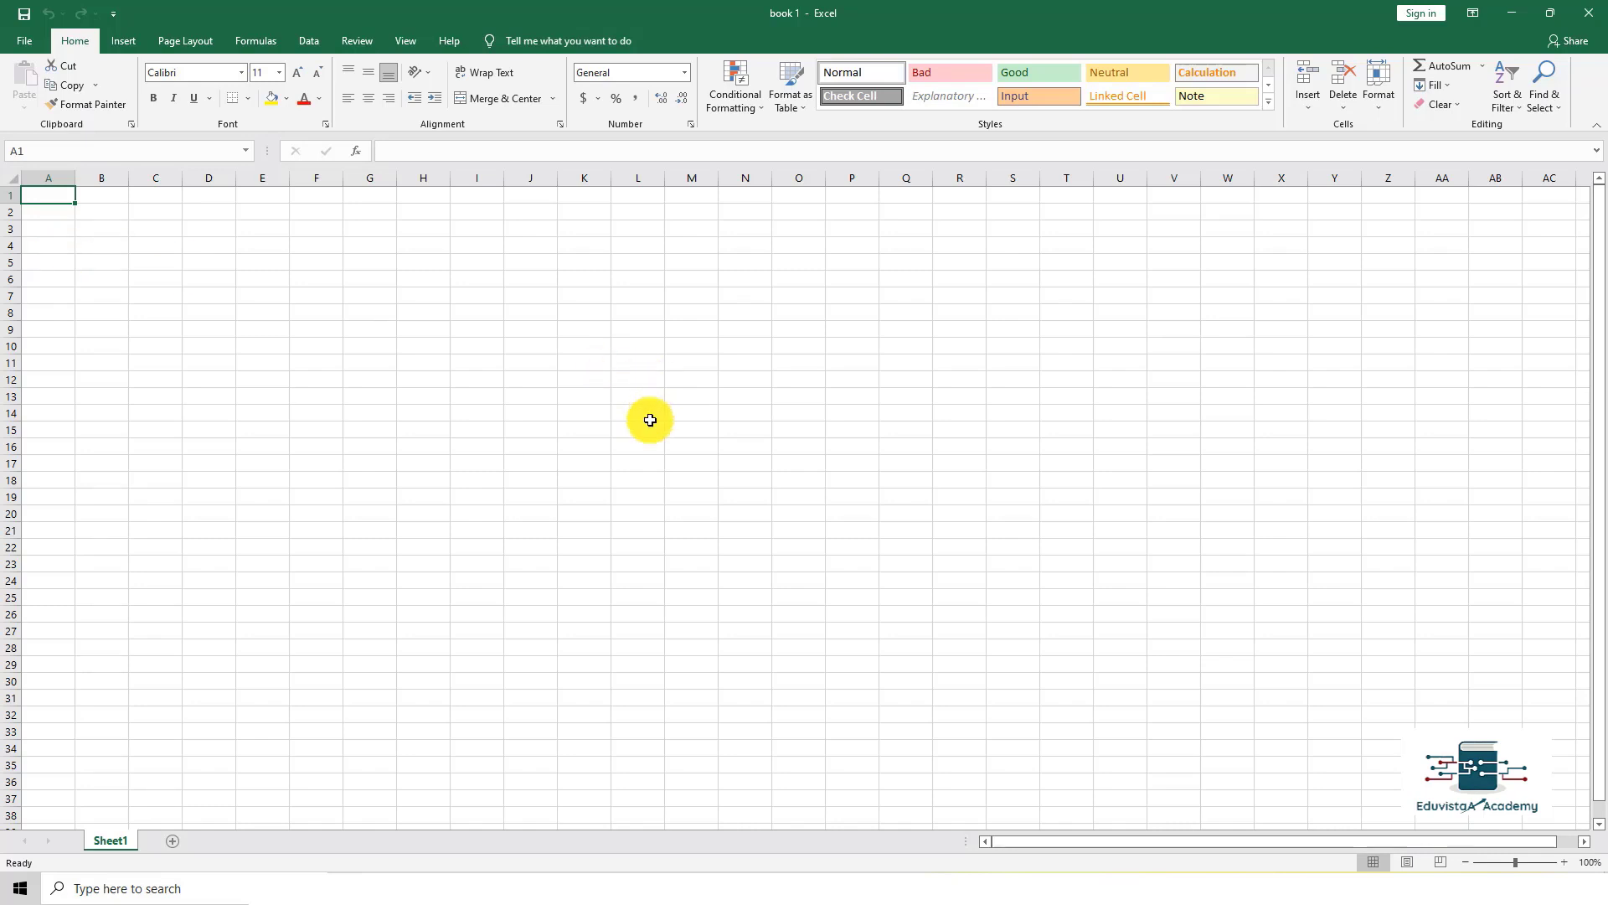
scroll(251, 712, down, 1)
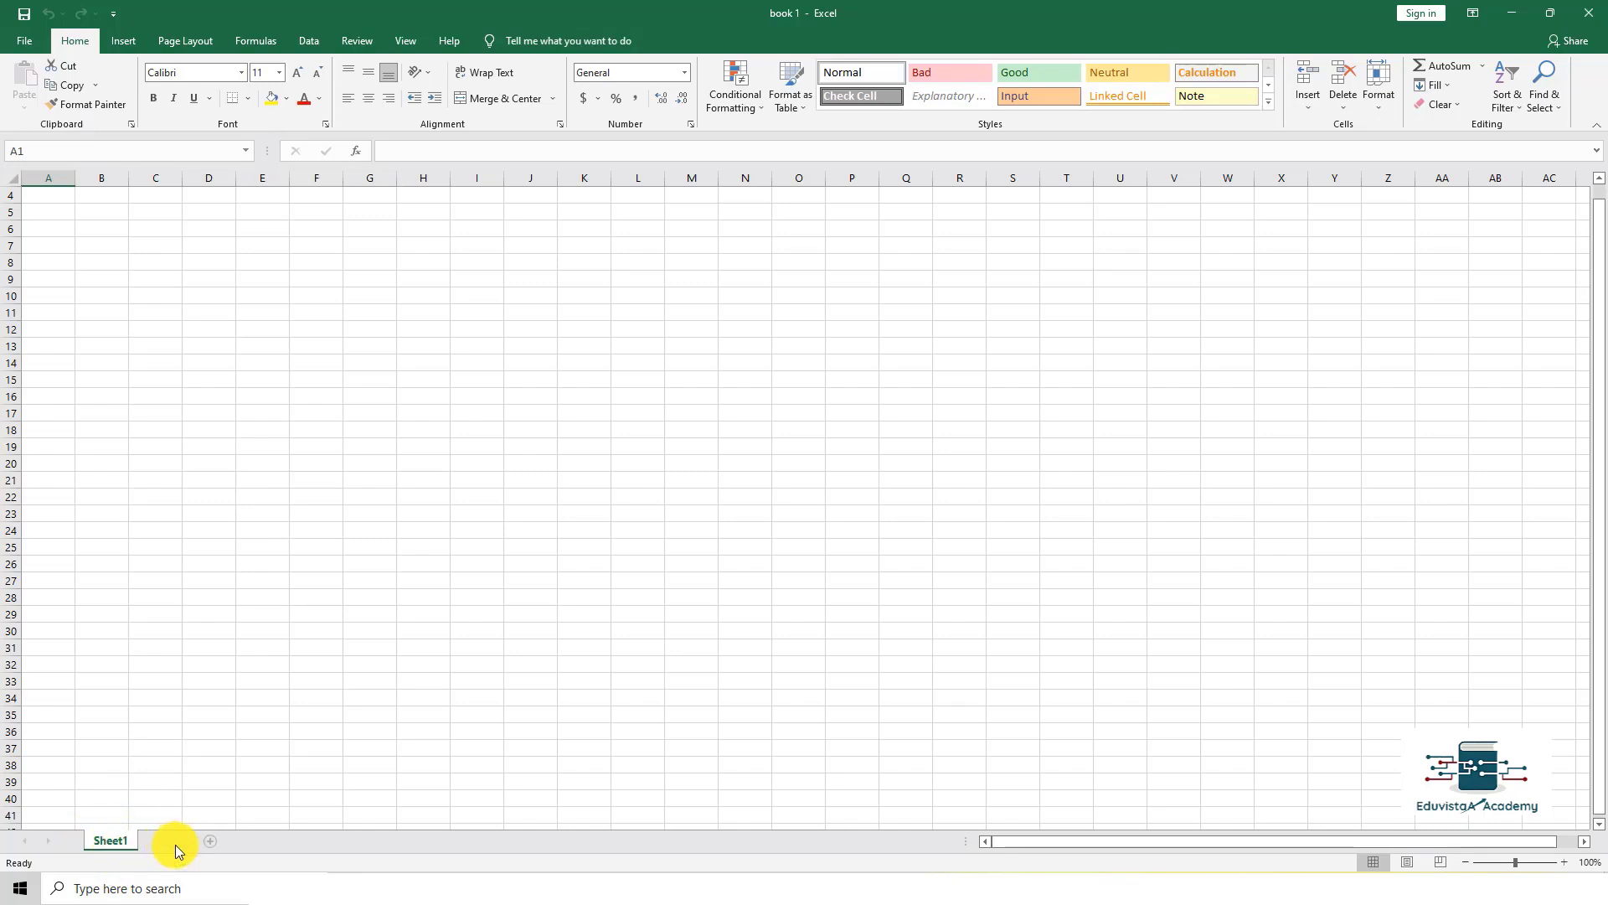
Step: Add Sheet2 and Sheet3 to book 1, then view Sheet1, Sheet2 and Sheet3 in turn
click(175, 846)
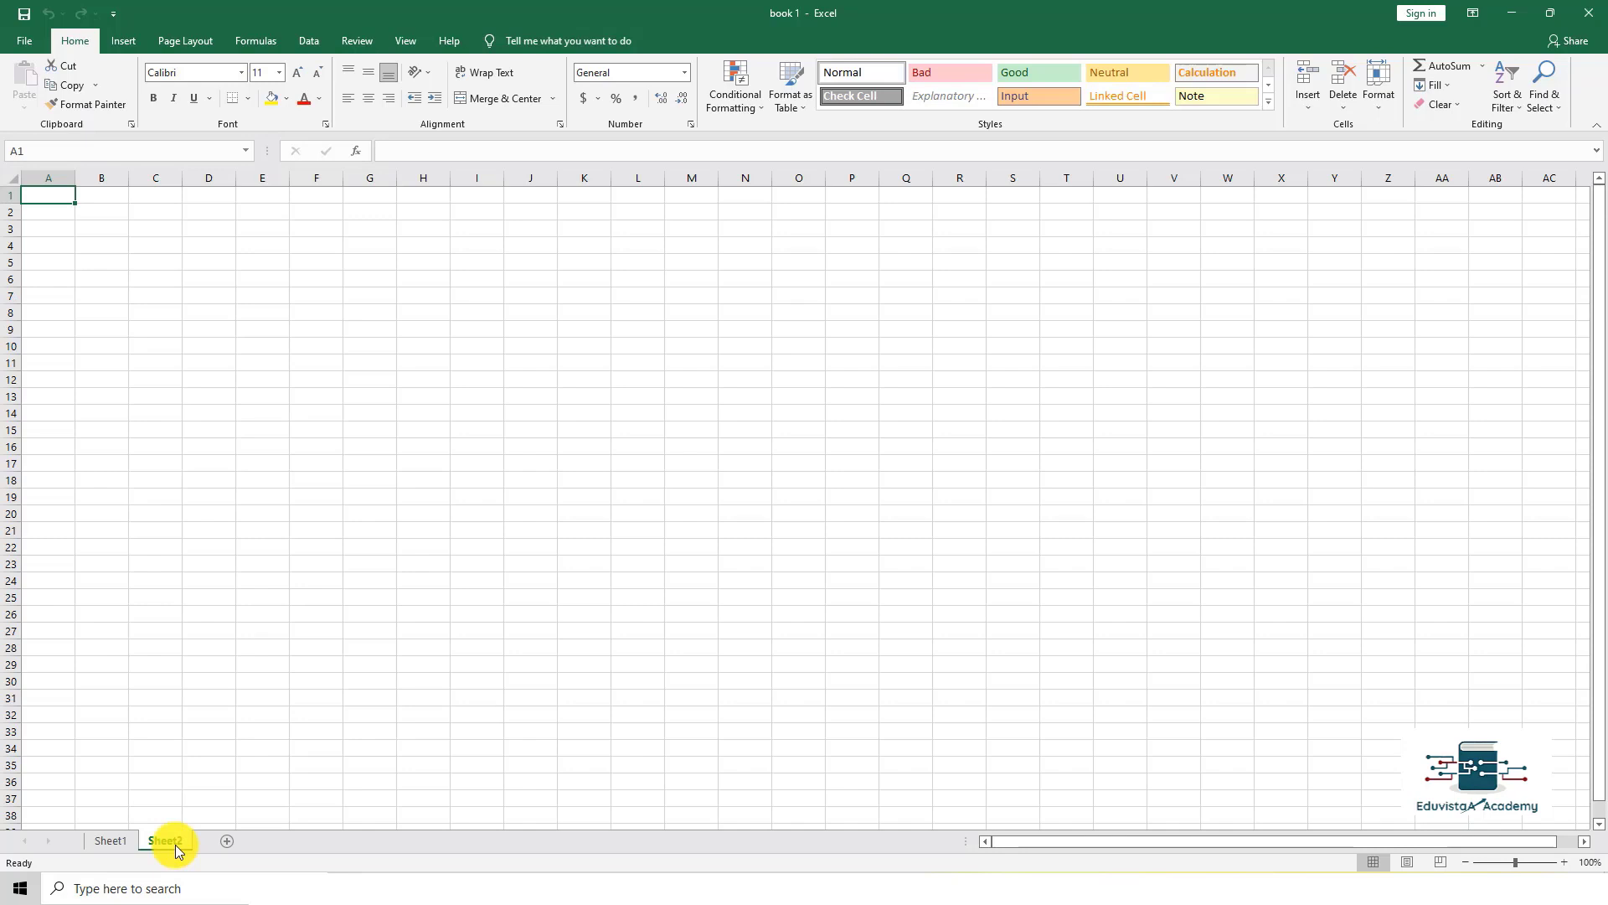
click(230, 838)
click(114, 840)
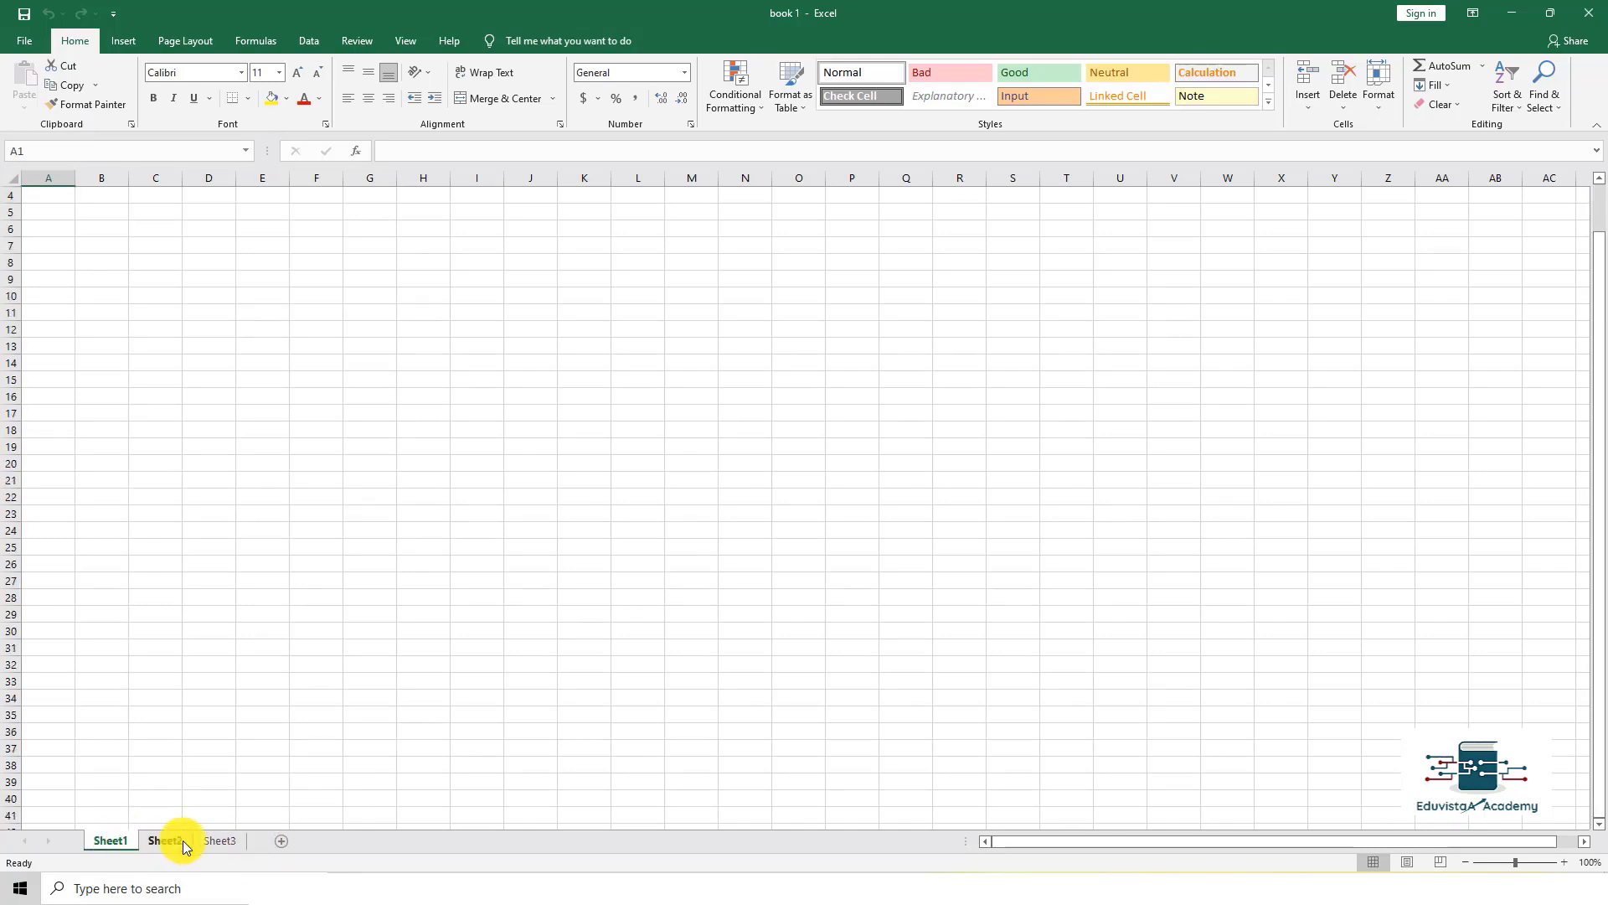
click(174, 841)
click(208, 842)
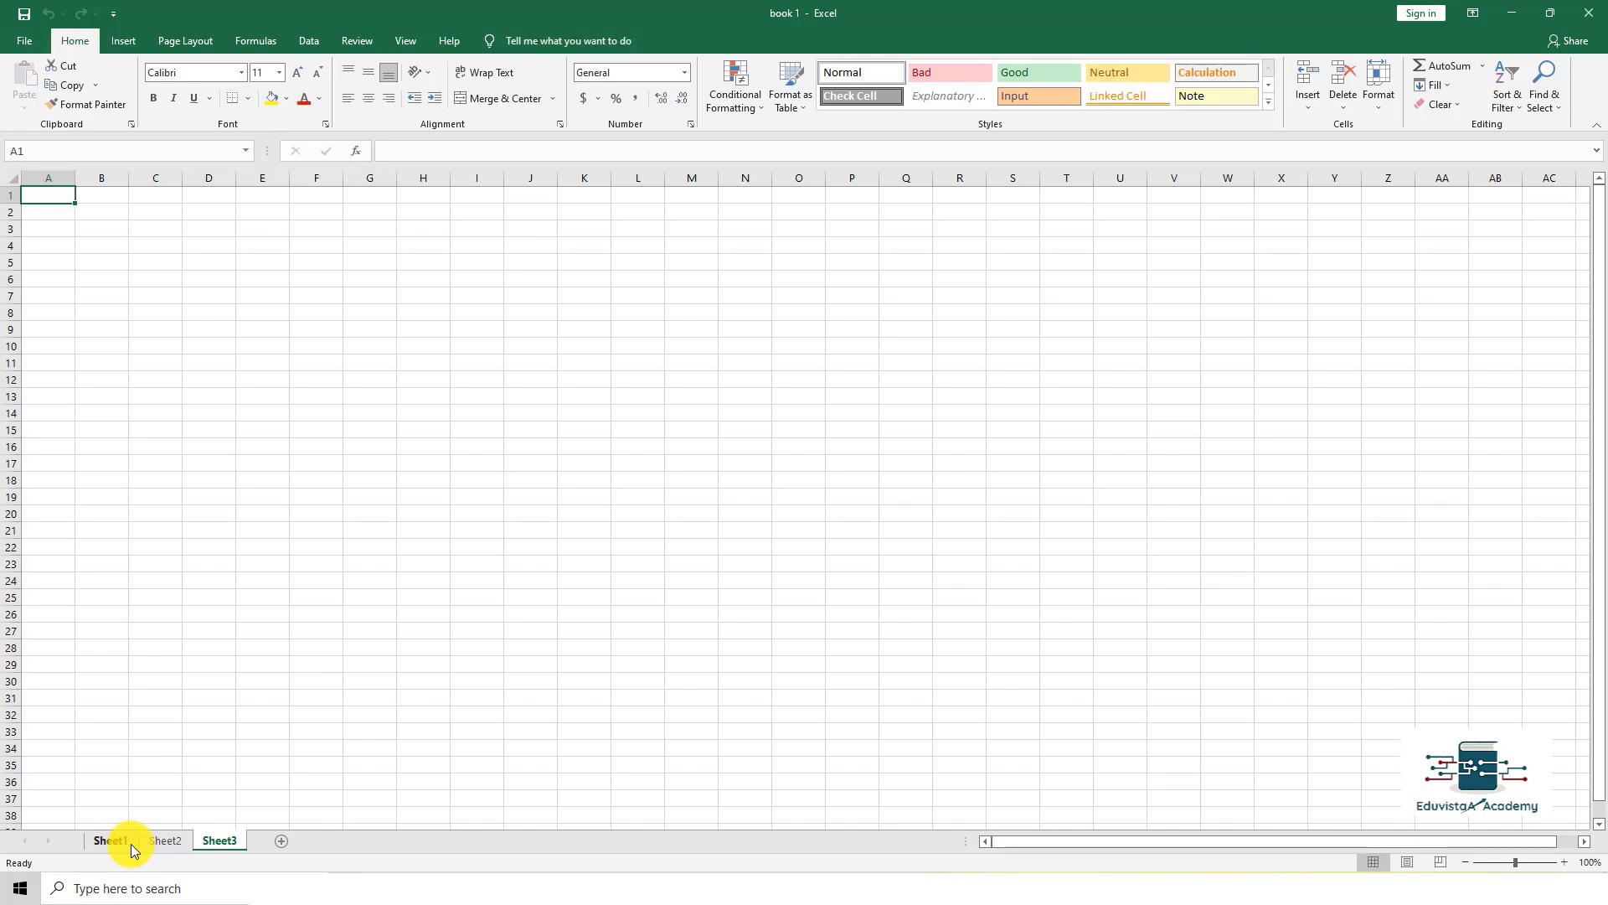
Step: Zoom Sheet3 in to 180% with the Zoom In button, then back out to 100%
click(472, 378)
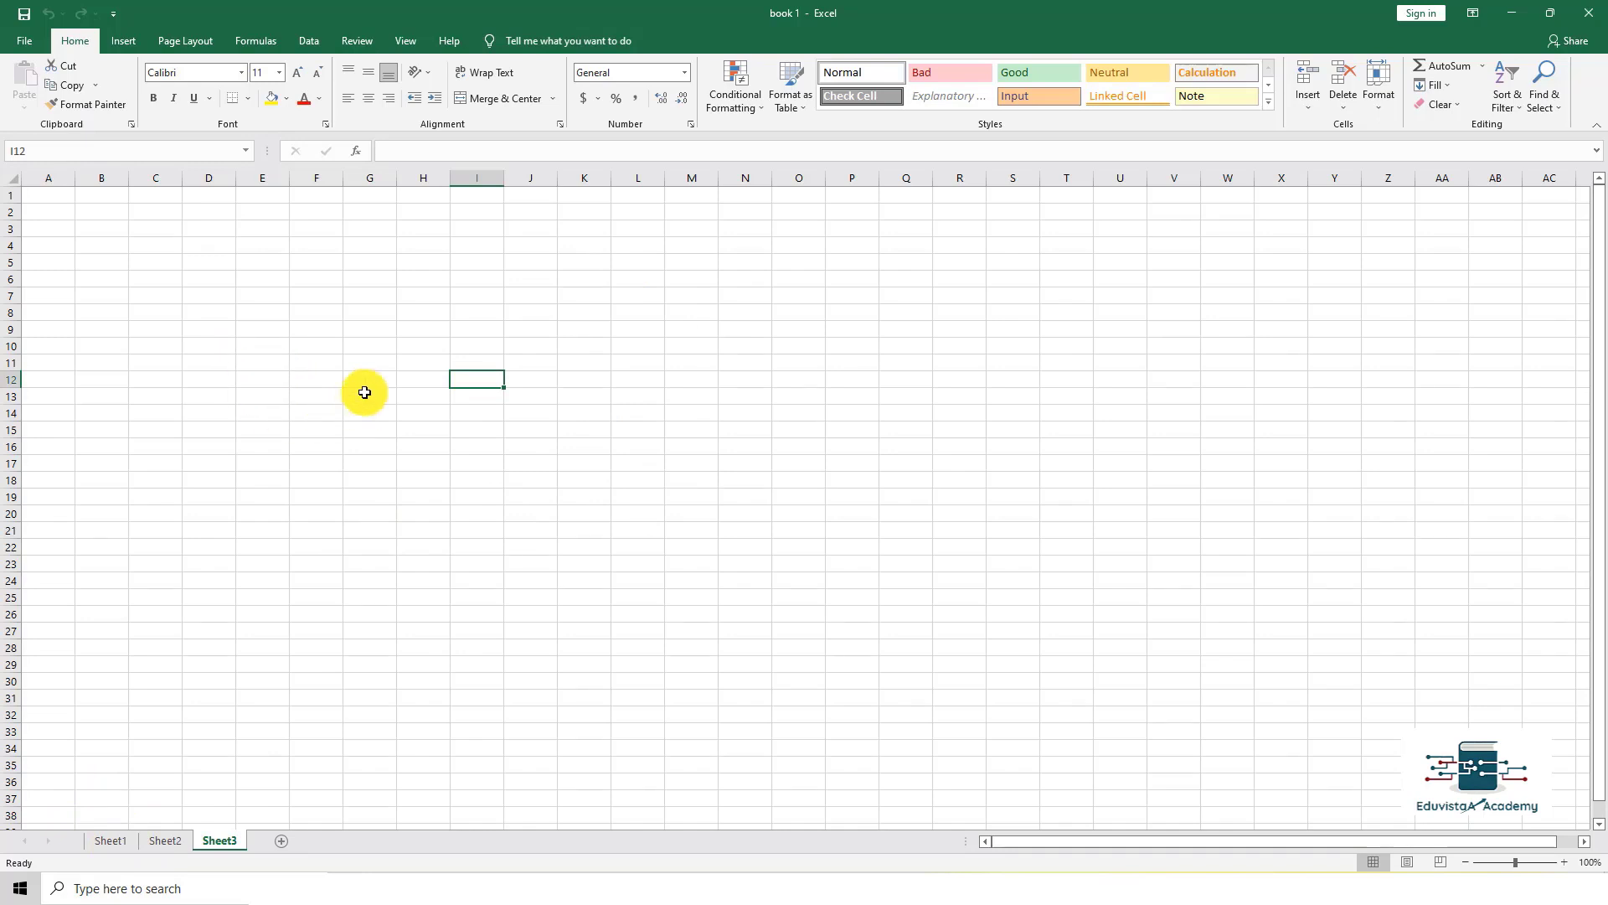
click(569, 392)
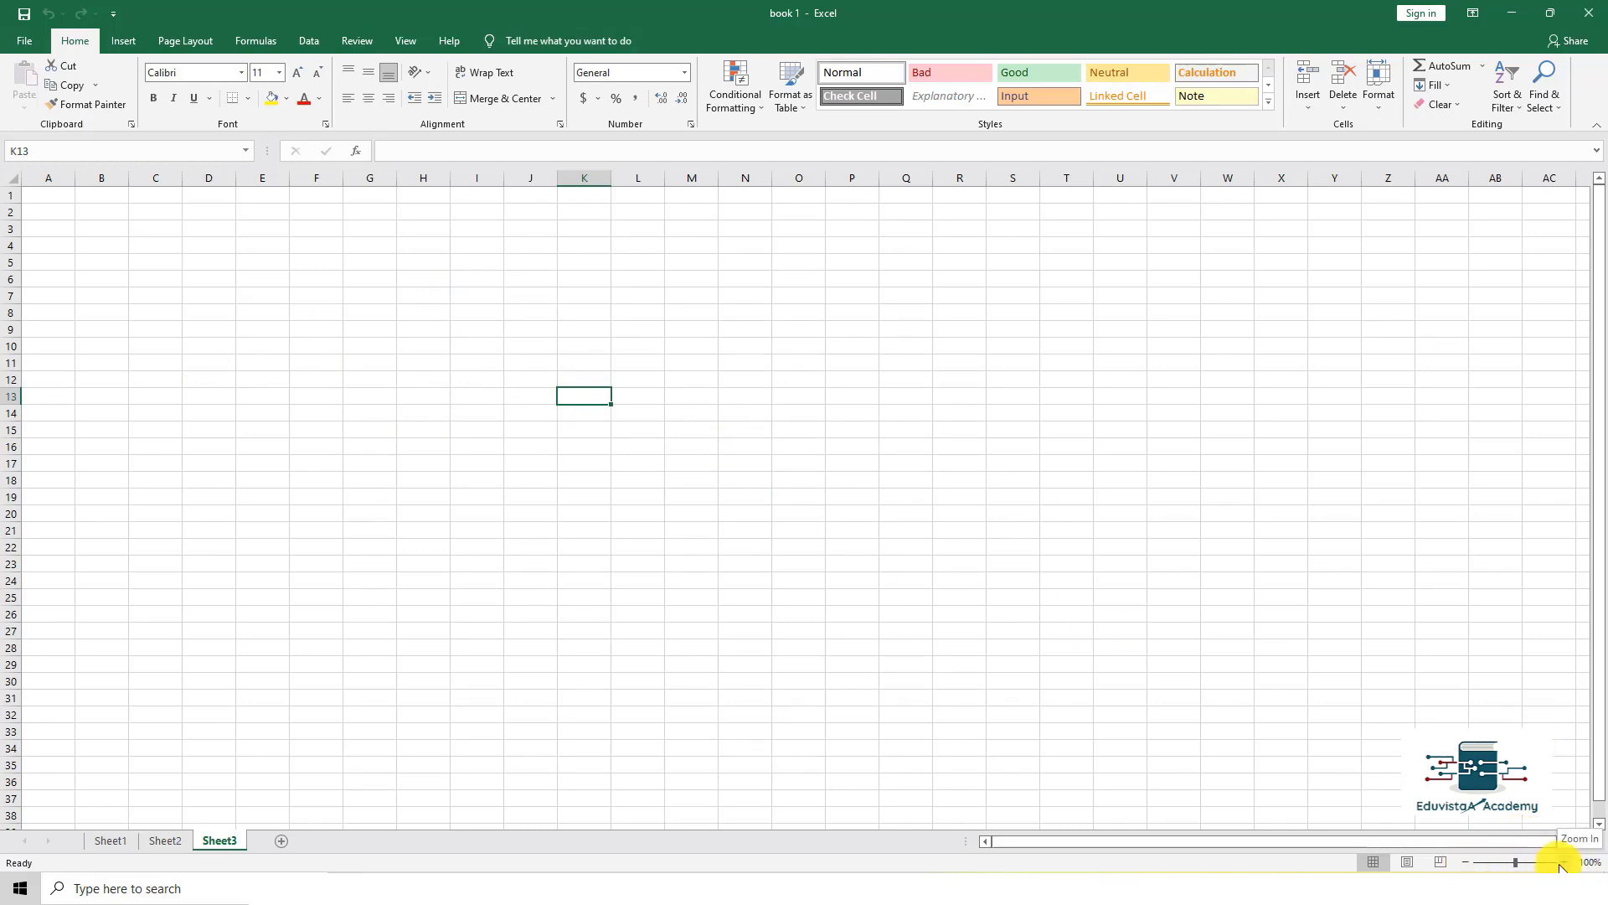
click(1560, 866)
click(1560, 865)
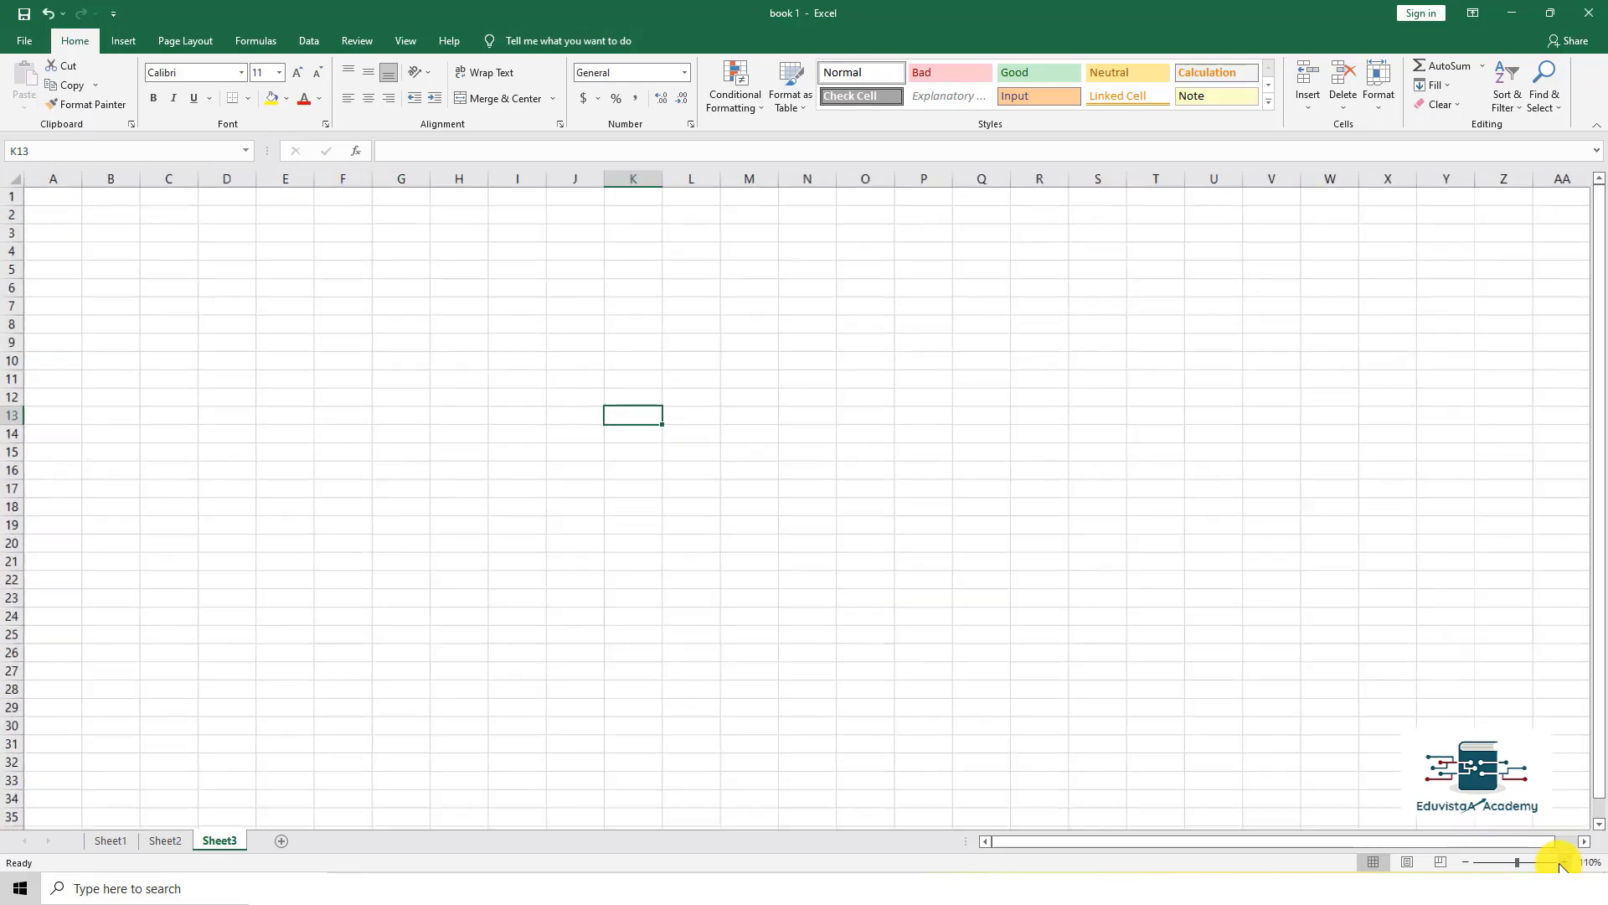
click(1560, 865)
click(1560, 865)
click(1560, 865)
click(1559, 865)
click(1560, 865)
click(1560, 866)
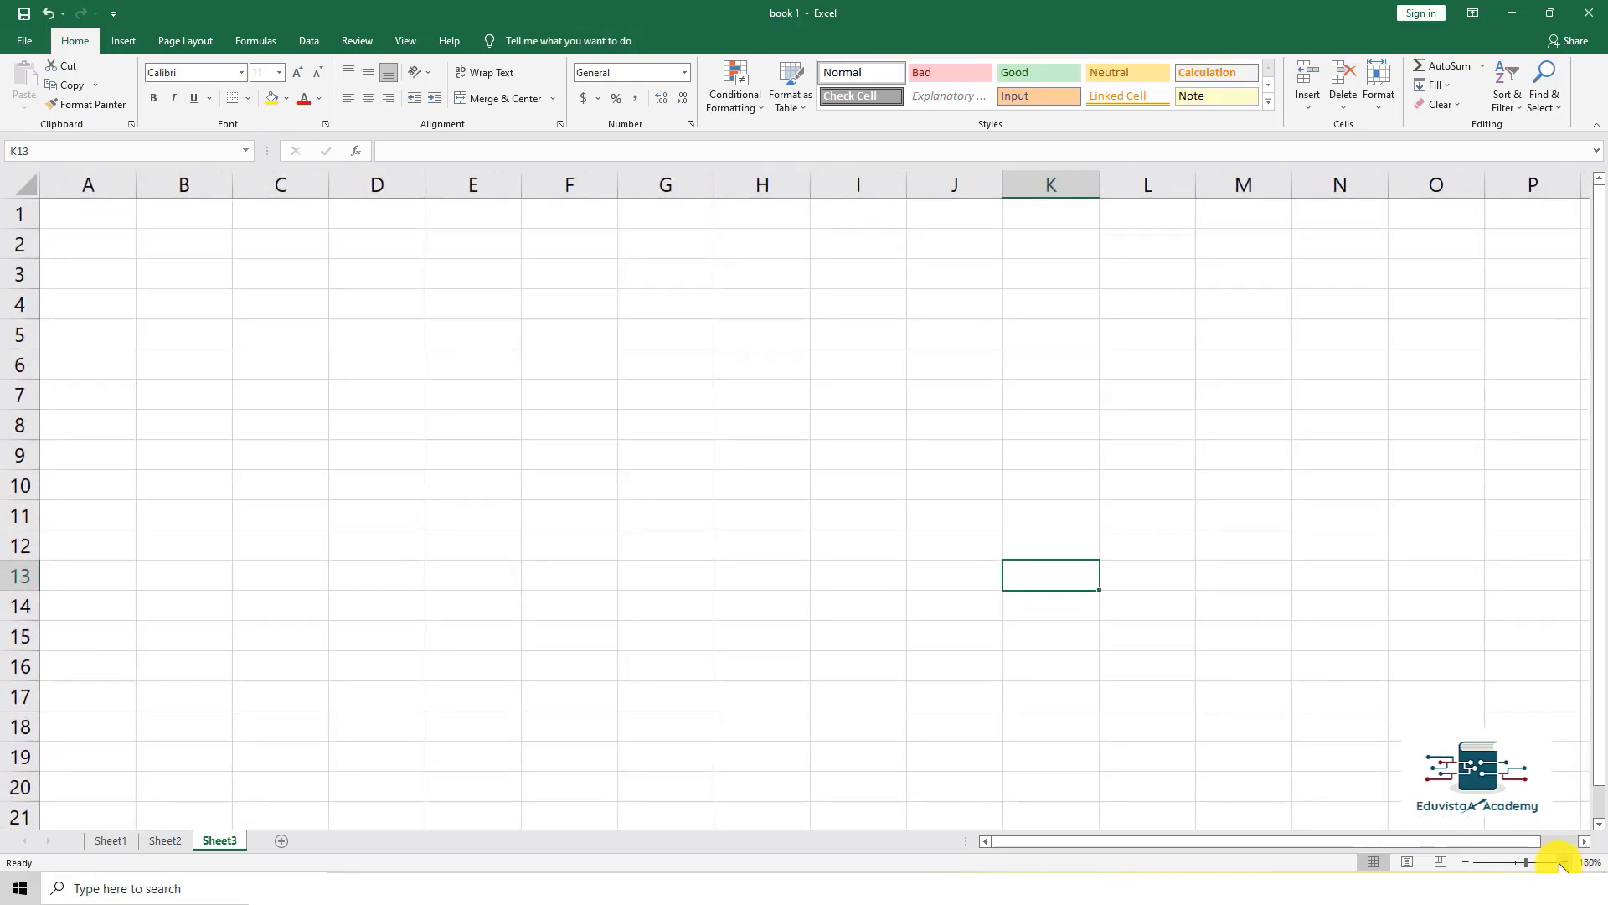
click(1465, 863)
click(1465, 863)
click(1465, 863)
click(1466, 863)
click(1465, 863)
click(1466, 863)
click(1465, 863)
click(1465, 863)
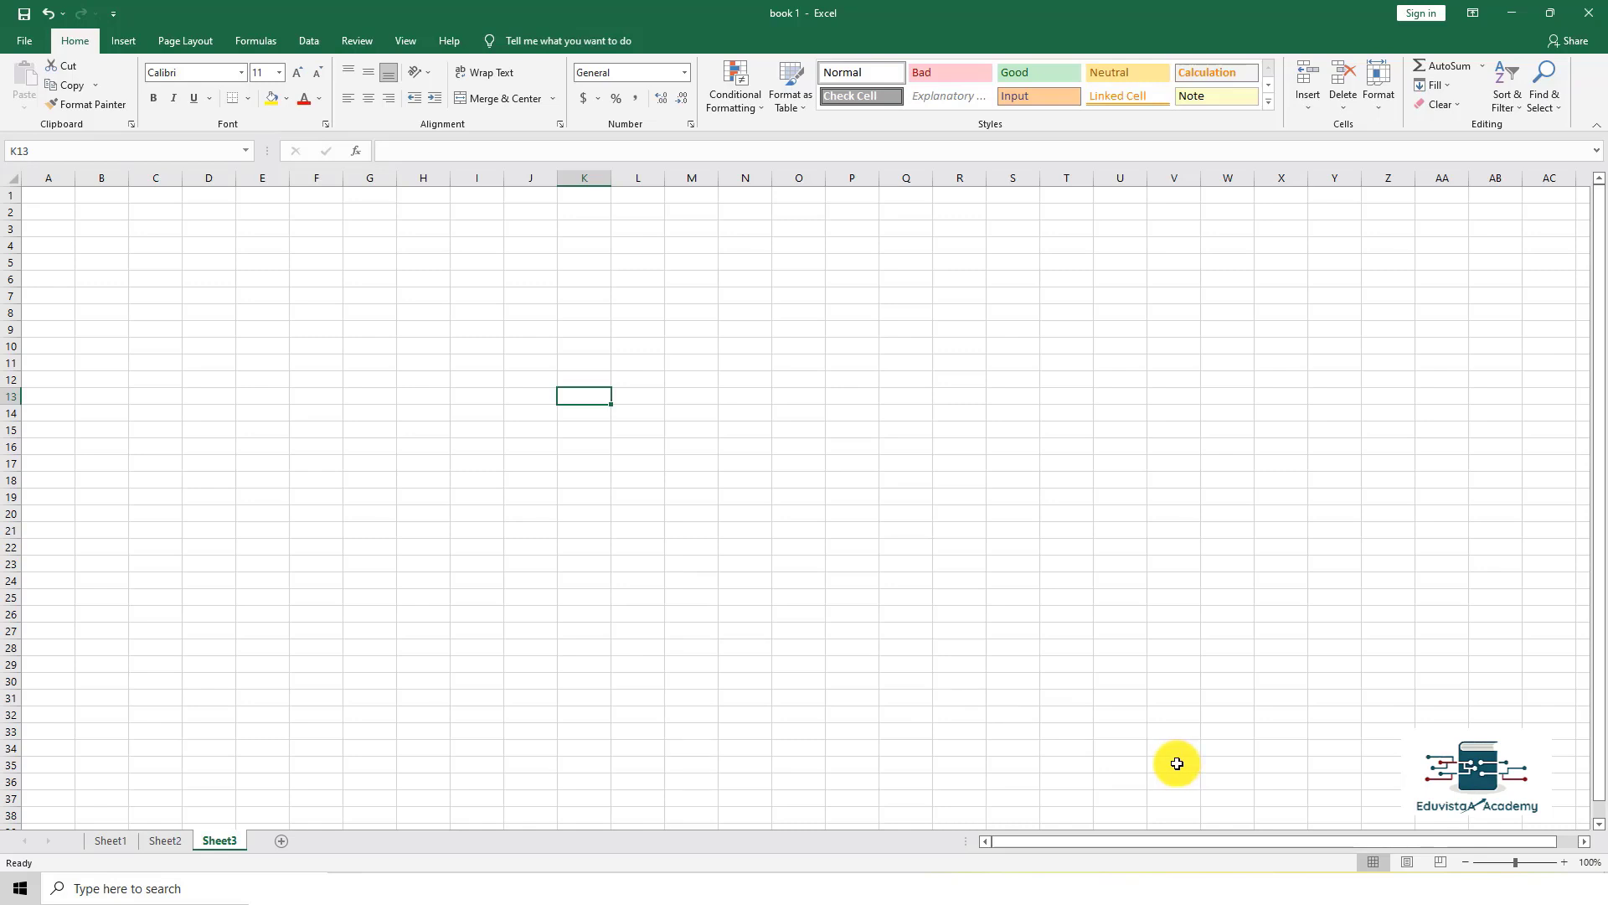
Step: Adjust the zoom with Ctrl+mouse wheel, ending at 145%, and select cell I14
scroll(1095, 692, down, 1)
scroll(1095, 697, up, 7)
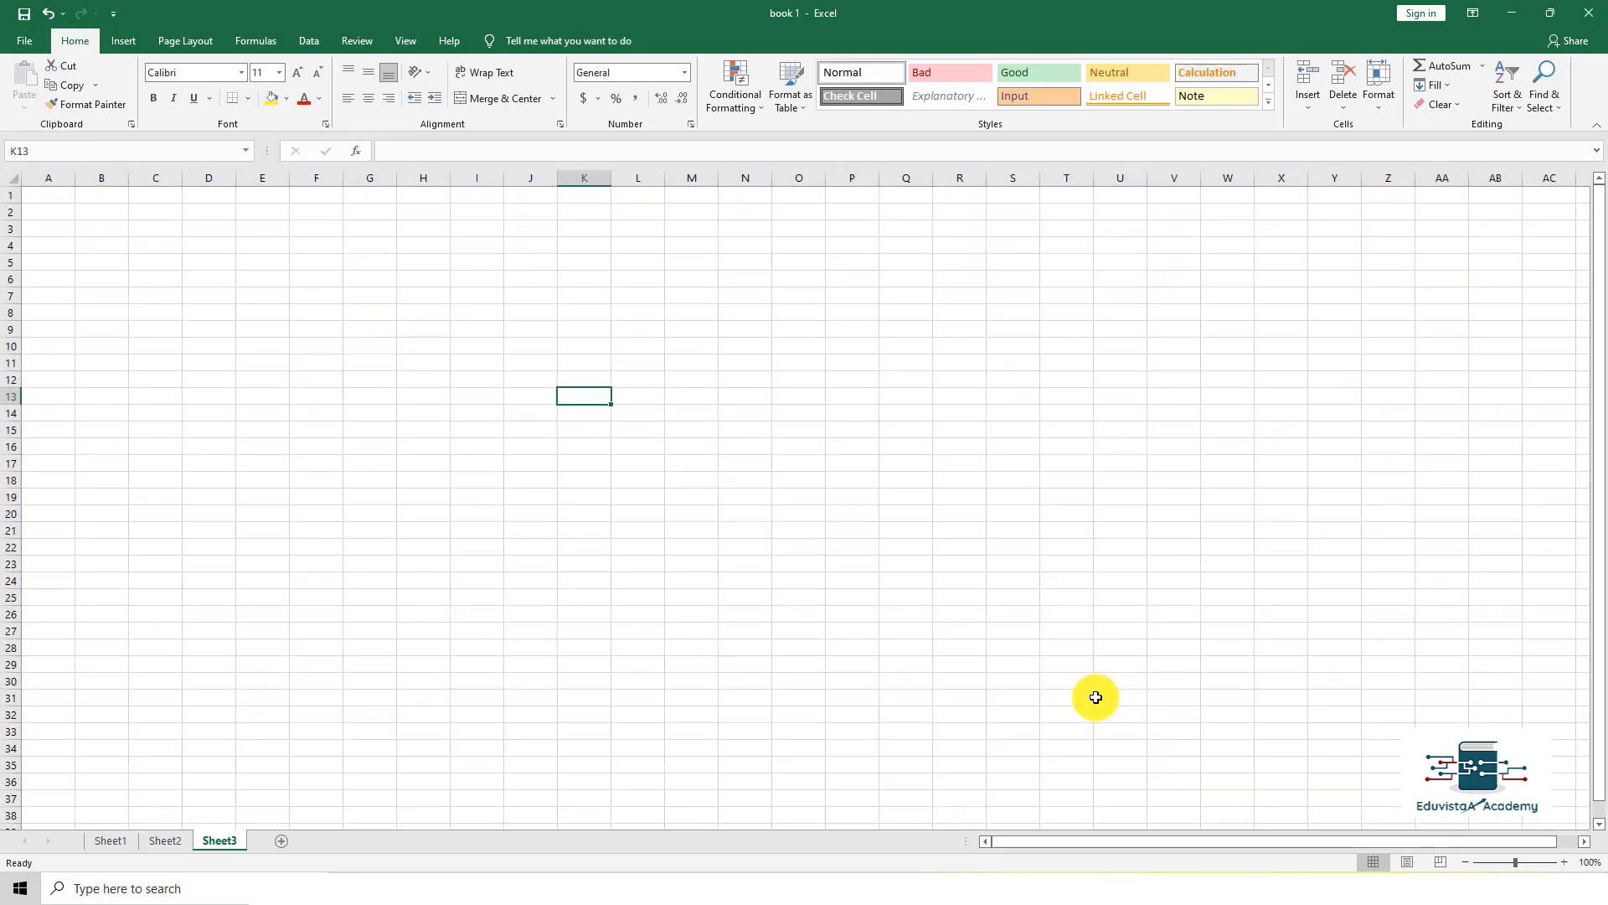
scroll(1092, 635, down, 4)
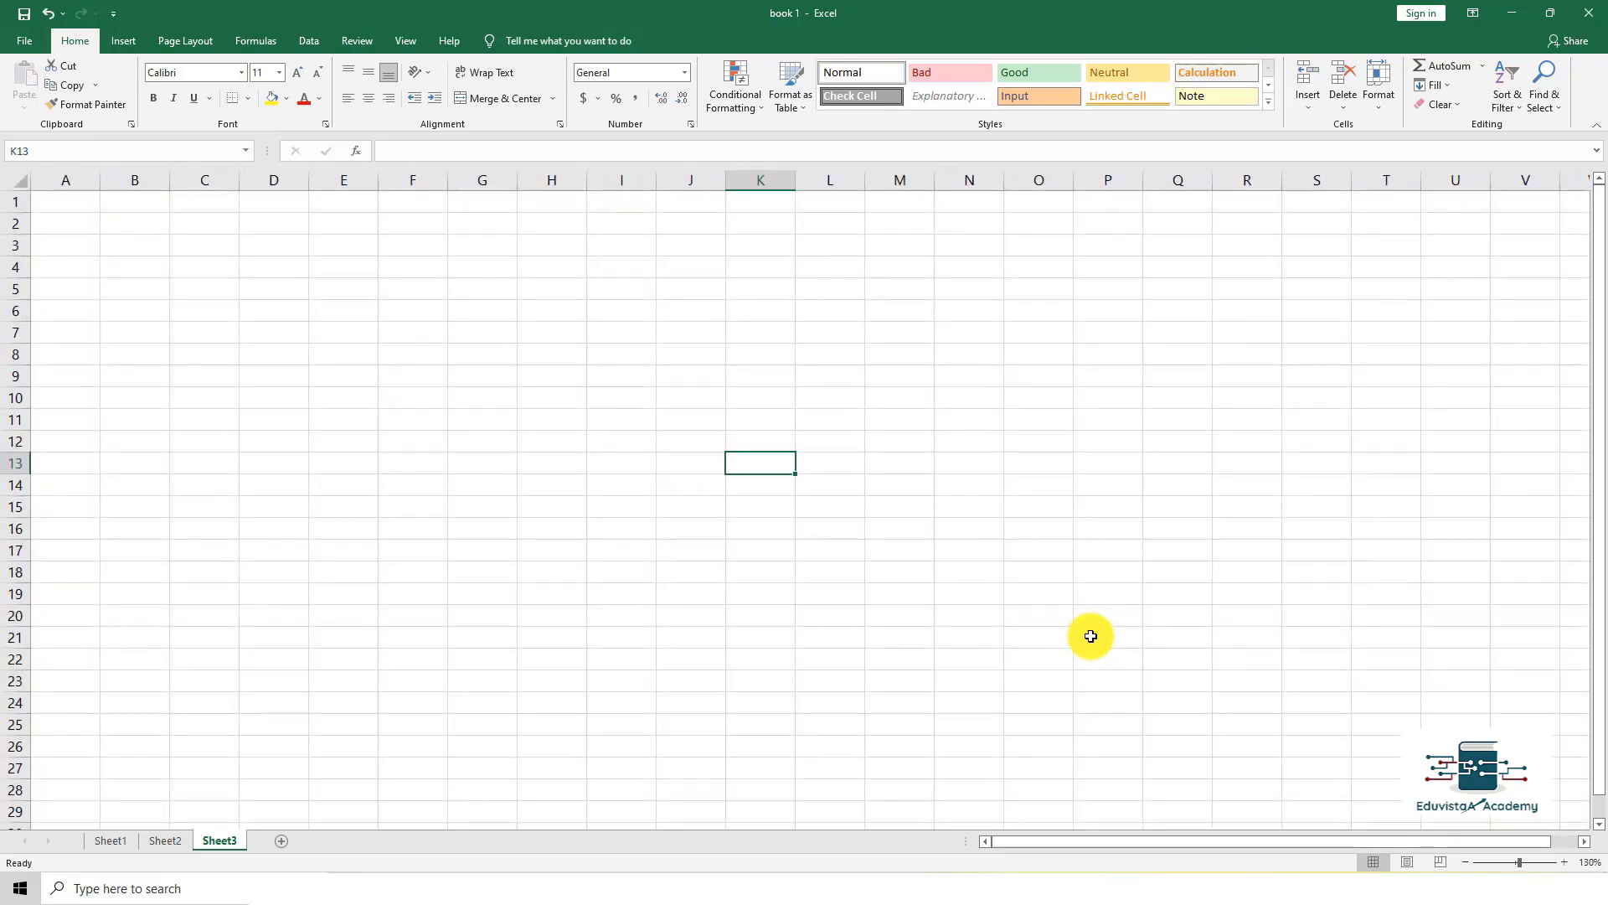
scroll(1091, 637, up, 7)
scroll(1091, 642, down, 12)
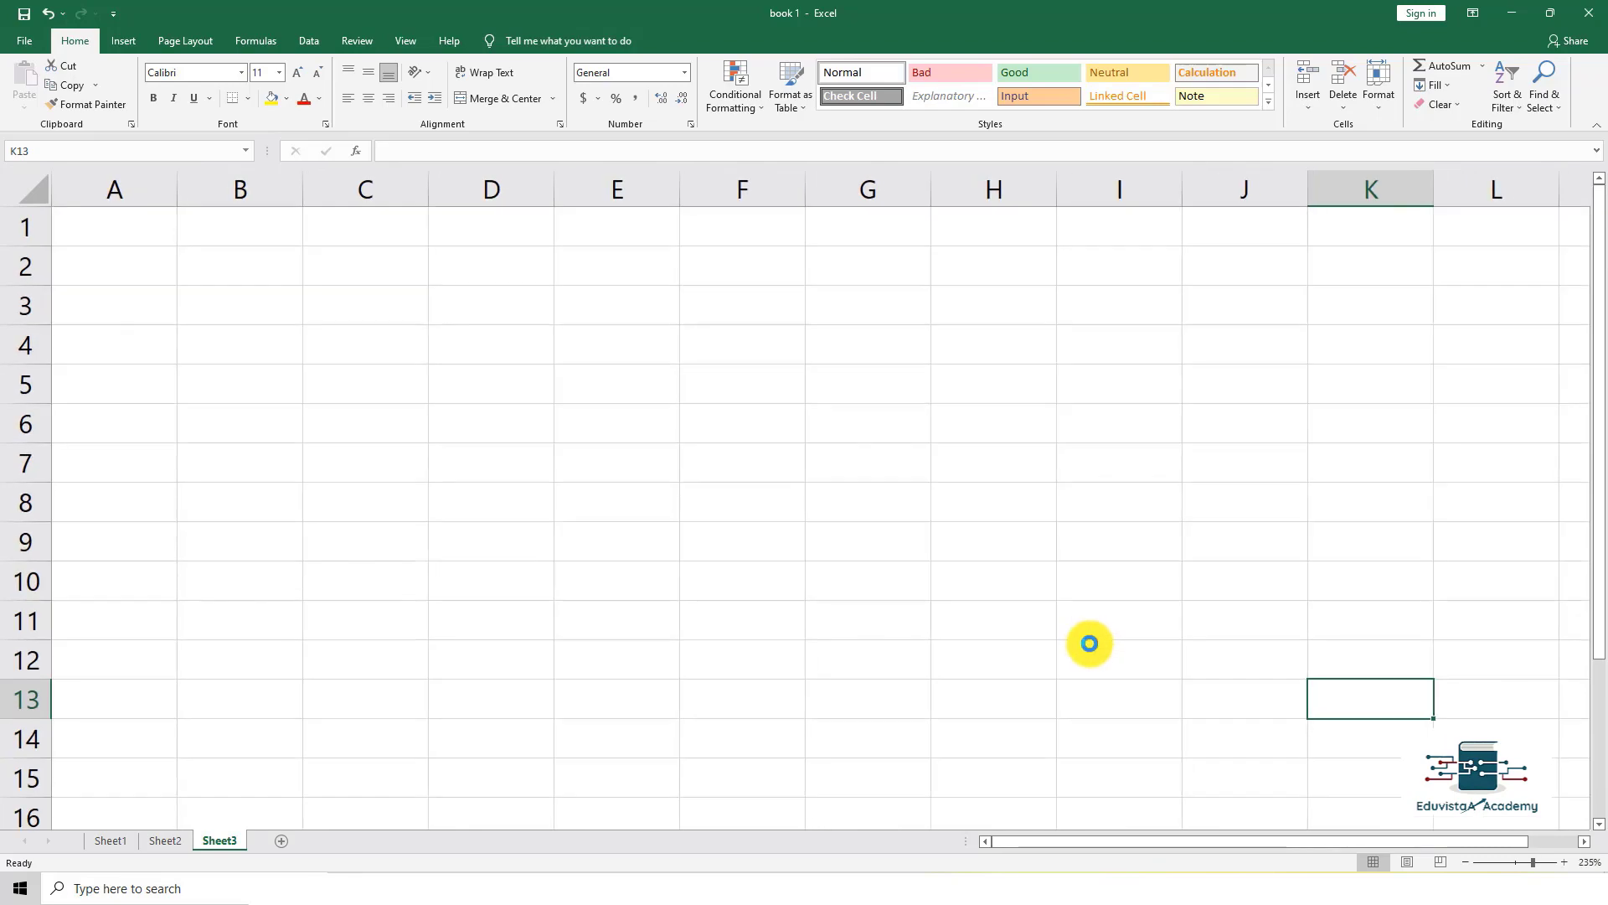
scroll(1091, 642, up, 5)
scroll(1090, 644, up, 4)
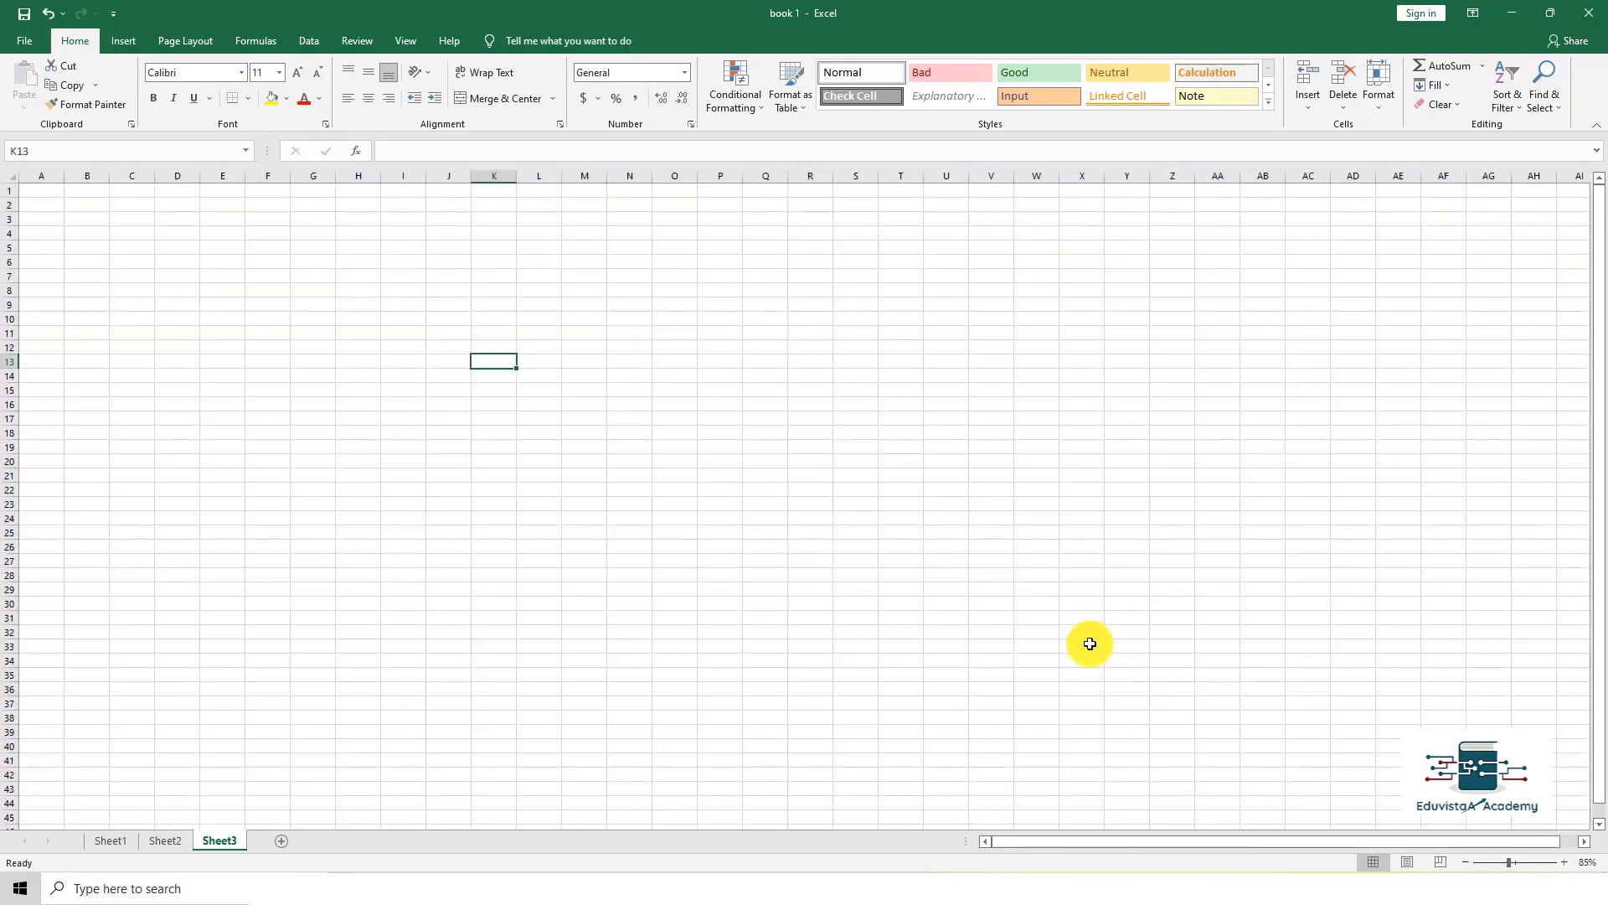
click(666, 525)
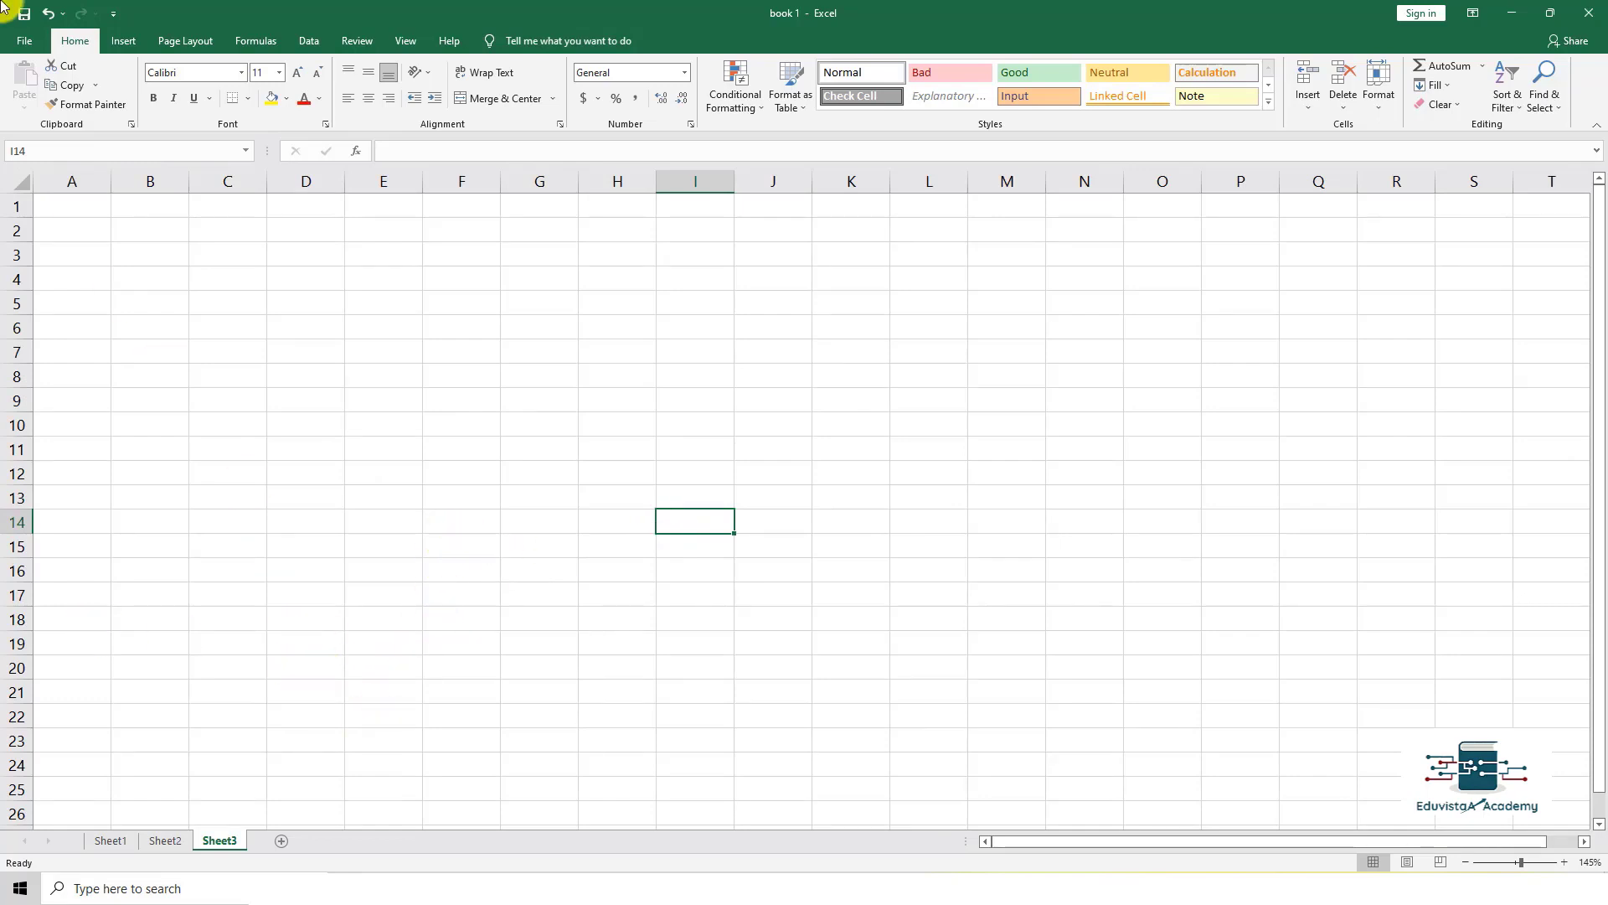
Step: Create Book3 from File > New > Blank workbook, then Book4 with Ctrl+N
click(21, 44)
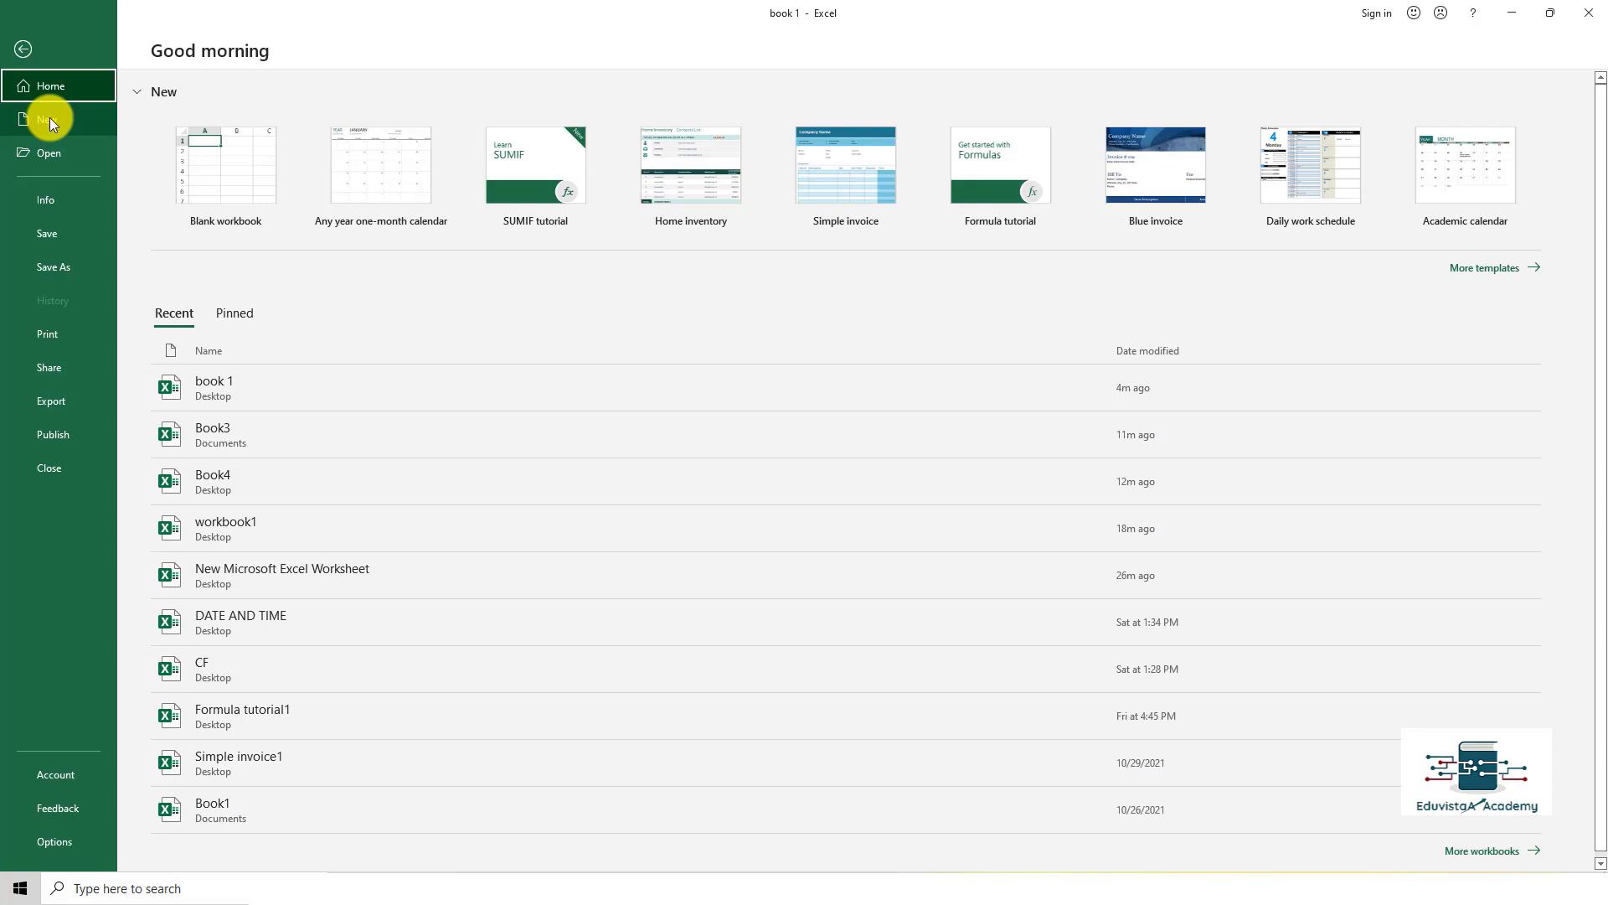
click(48, 118)
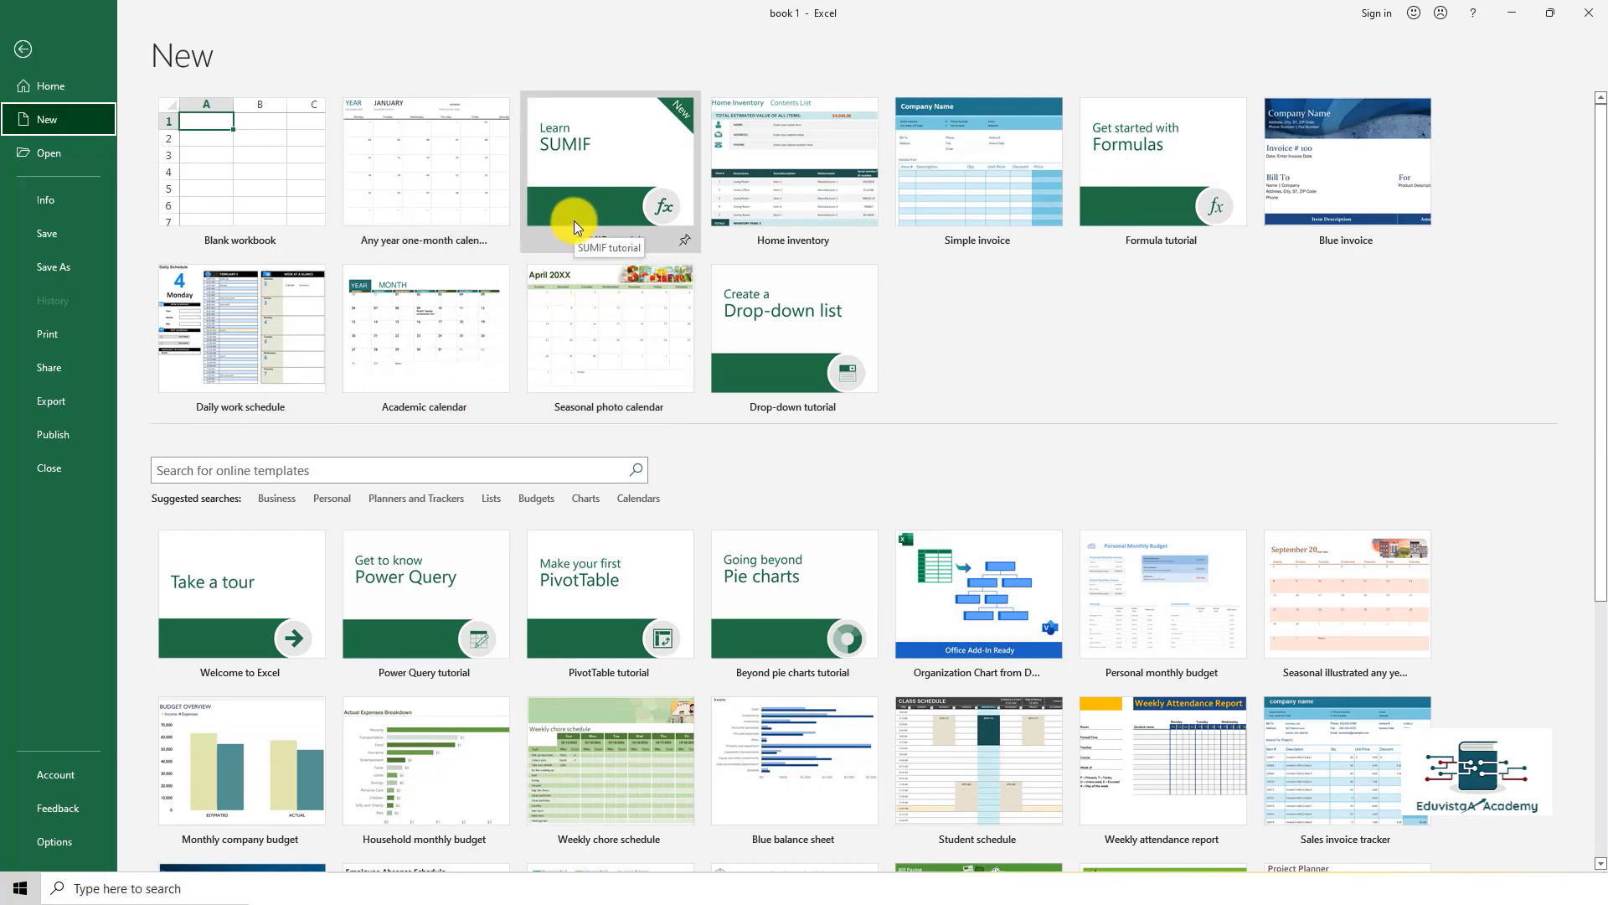
click(257, 193)
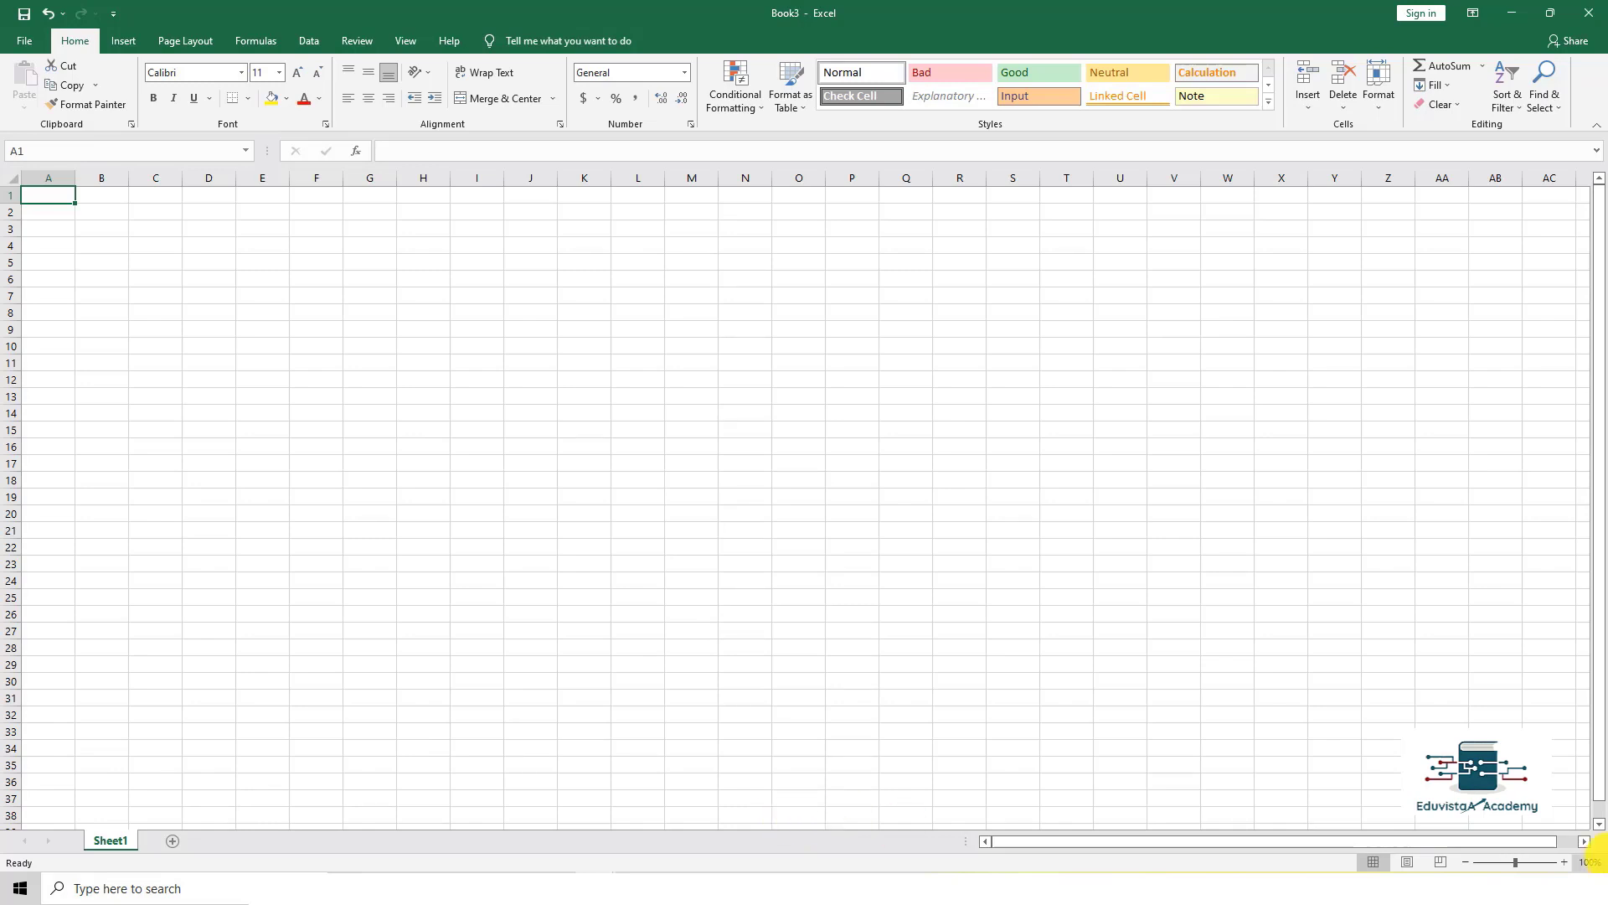
key(ctrl+n)
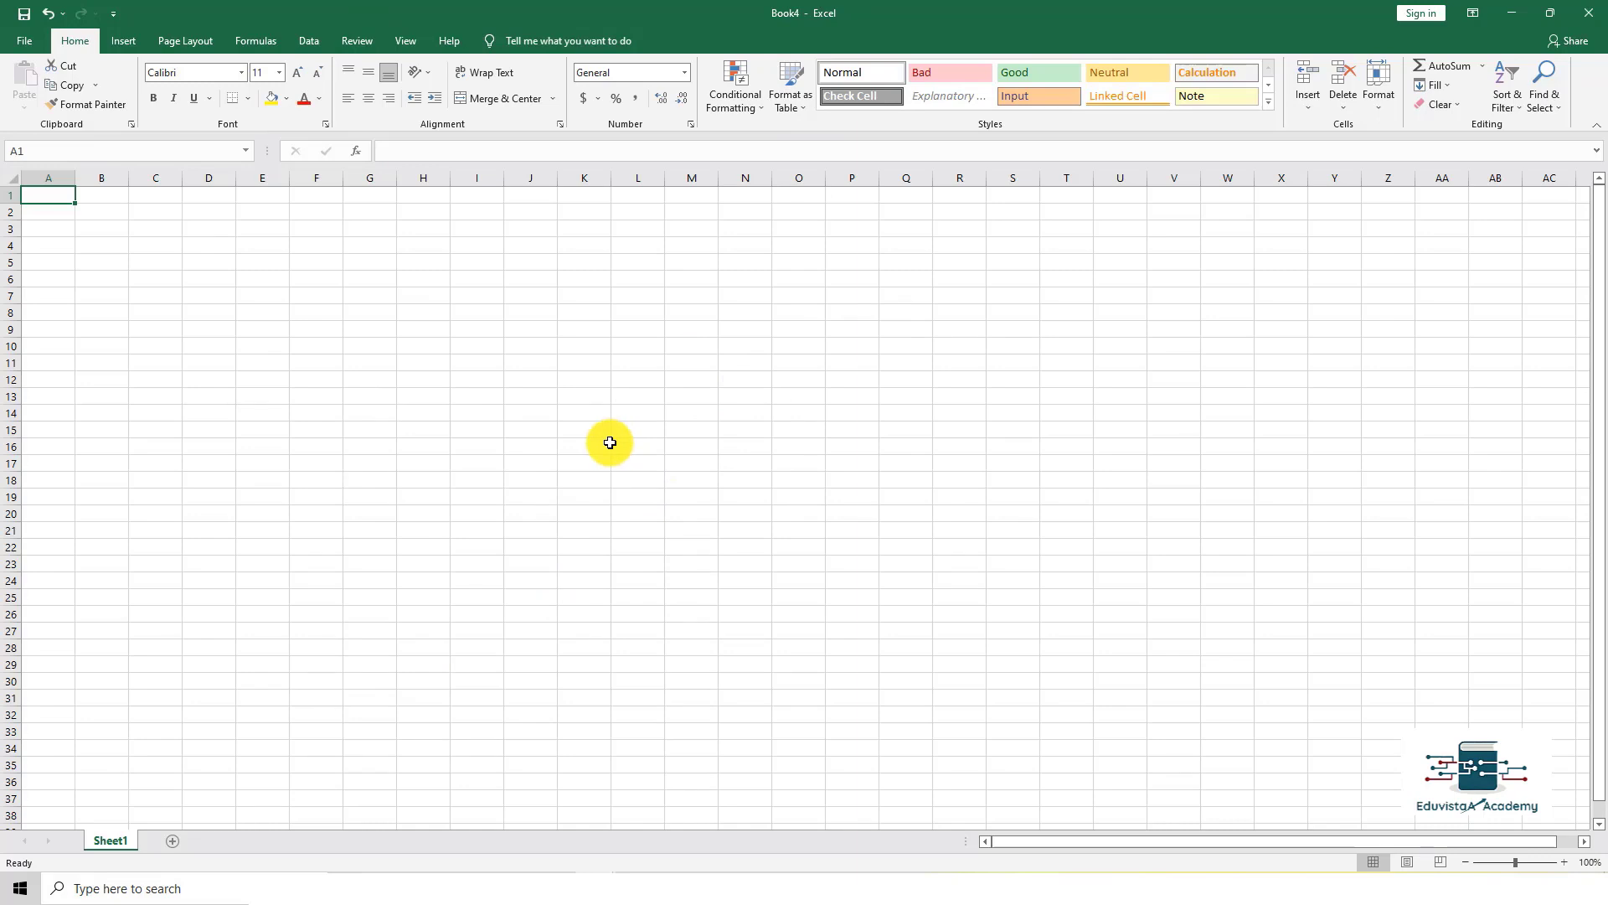
Step: Save the blank workbook to the Desktop as Book4, an Excel Workbook
click(15, 39)
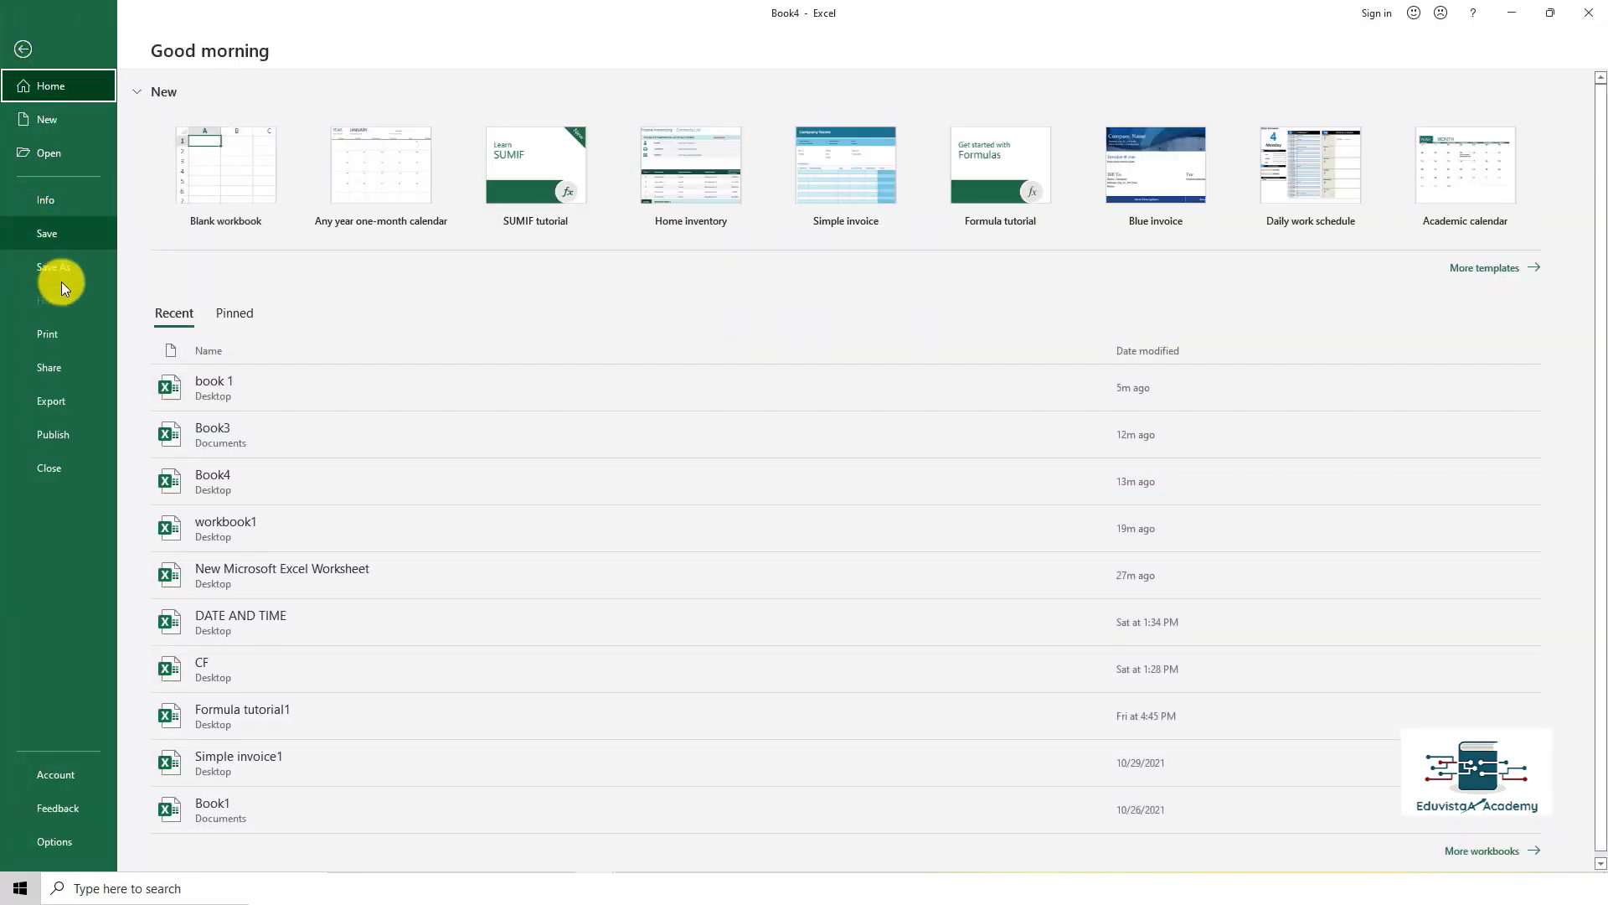
click(77, 248)
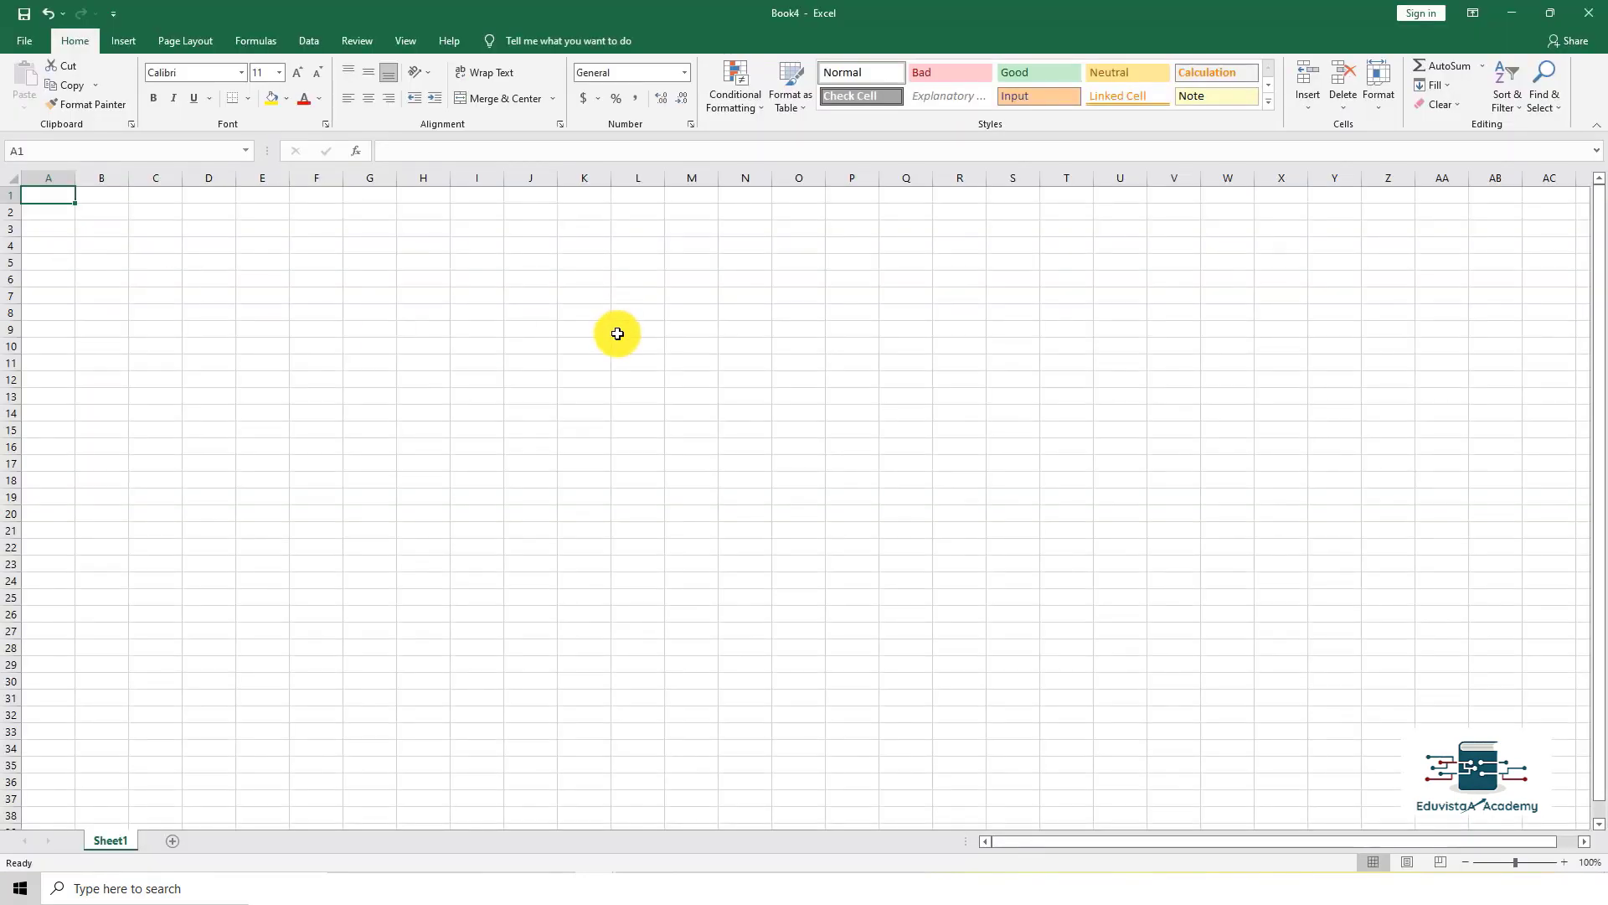
key(ctrl+s)
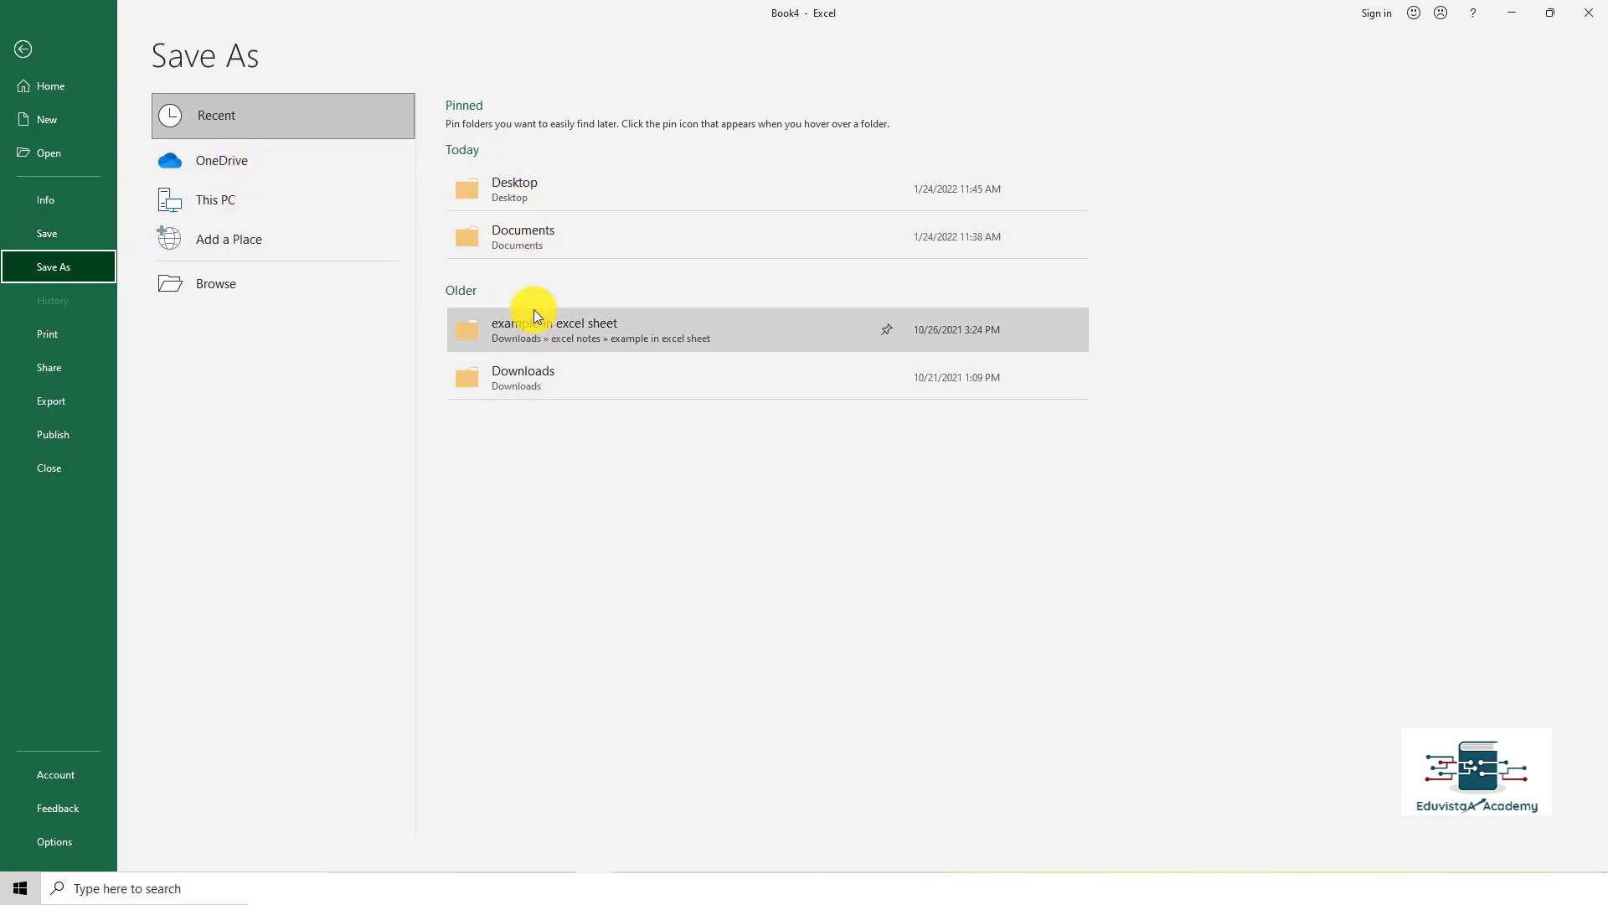
click(526, 197)
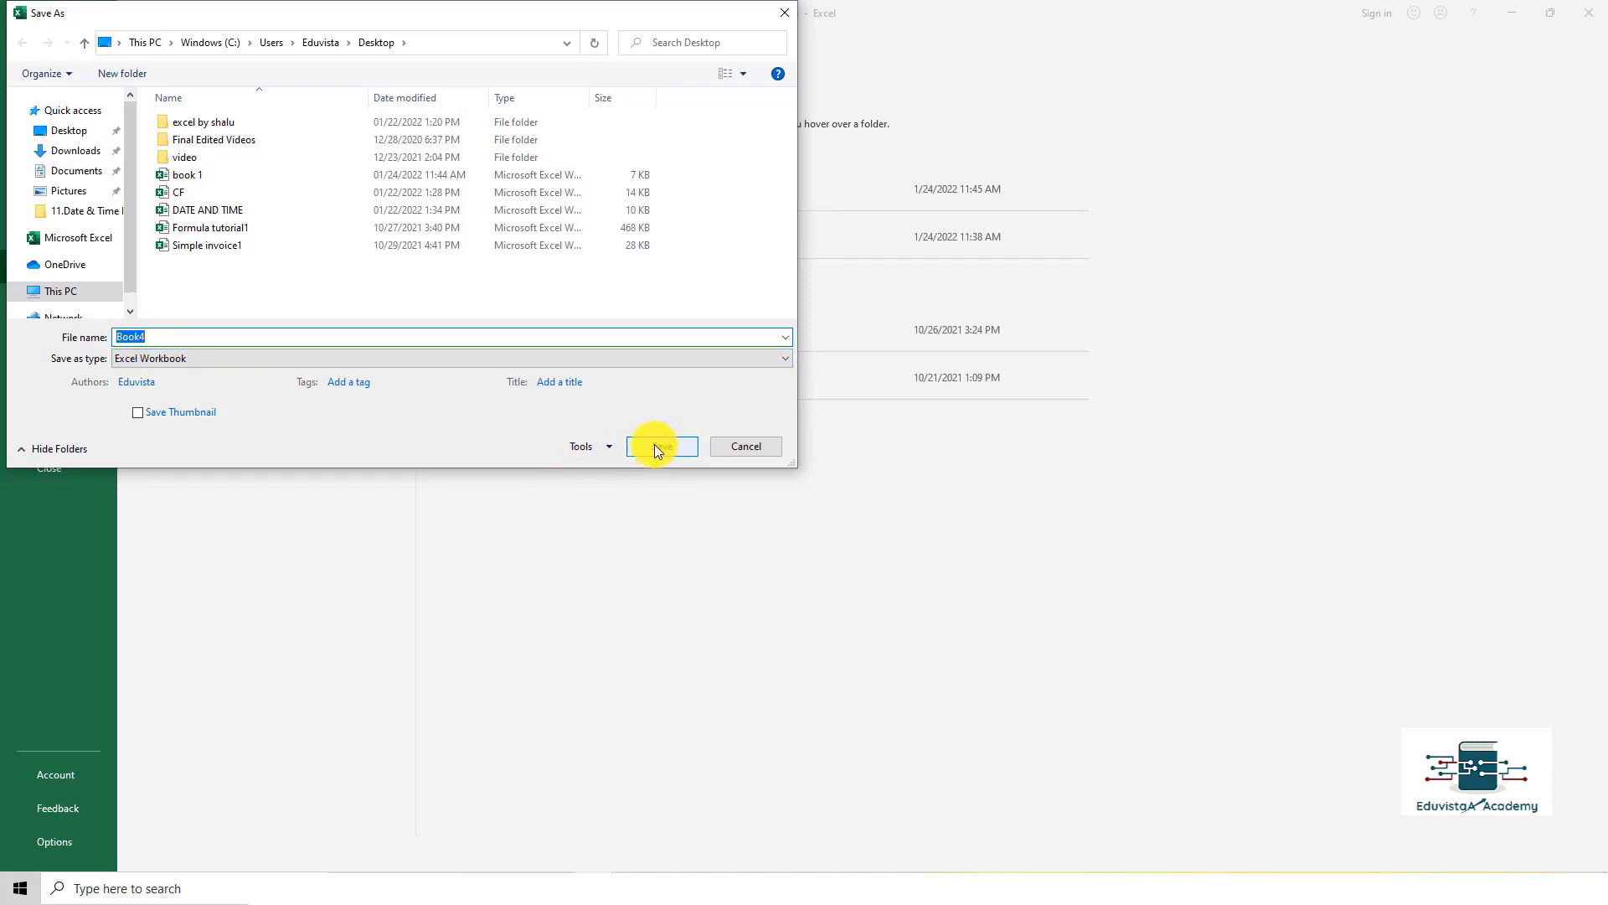
click(656, 446)
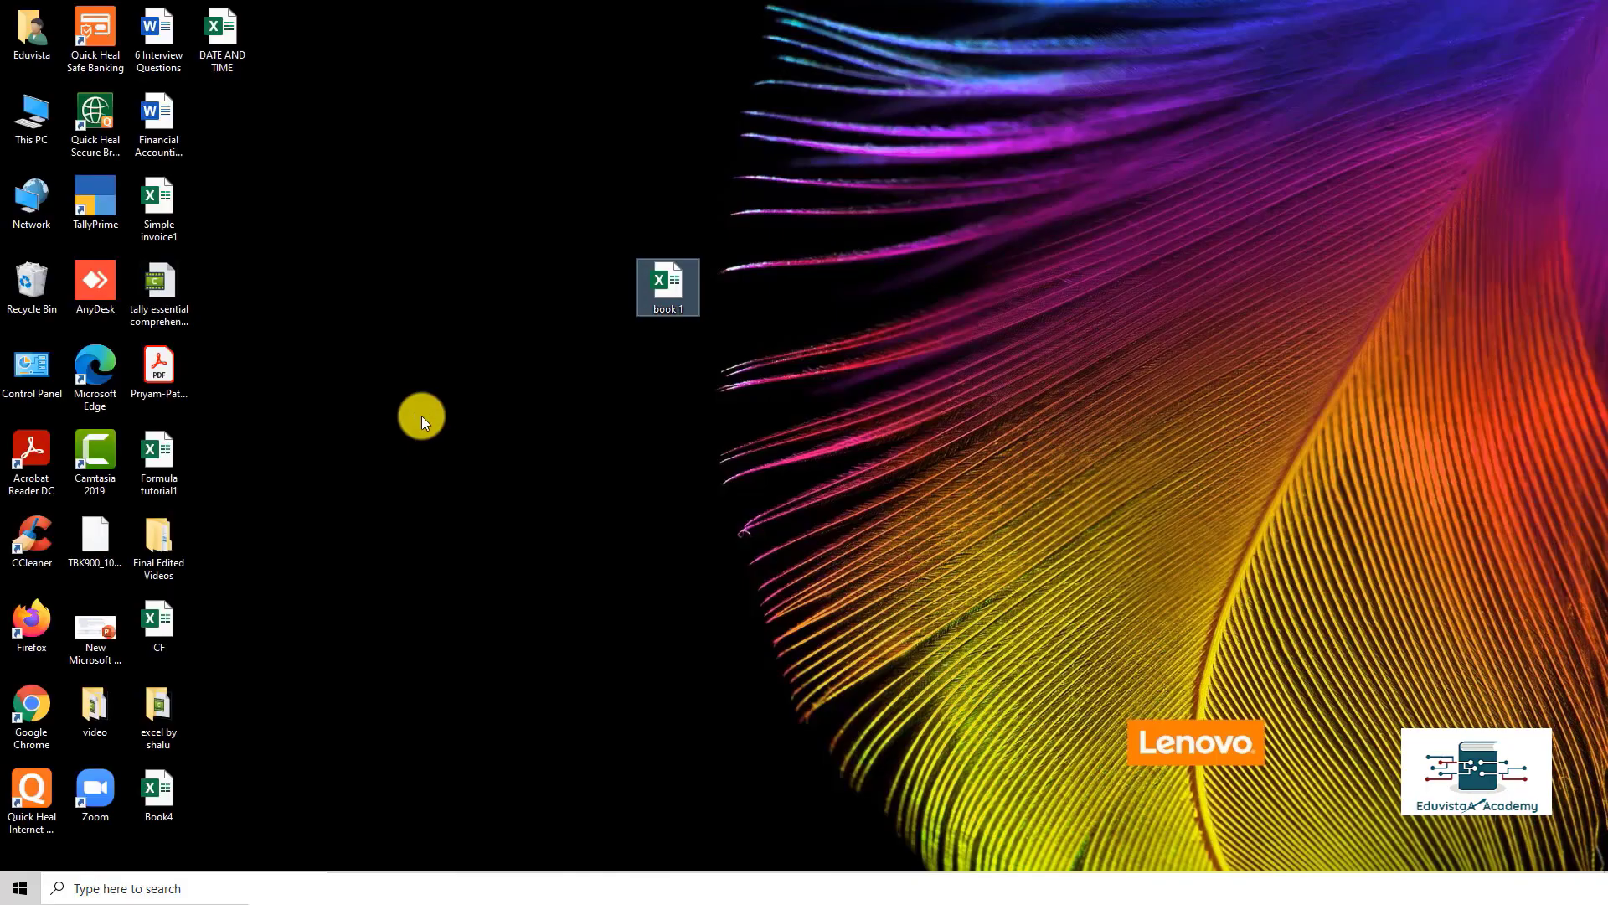
Step: Drag the Book4 desktop icon next to book 1 and open it in Excel
click(160, 776)
drag(434, 167, 427, 197)
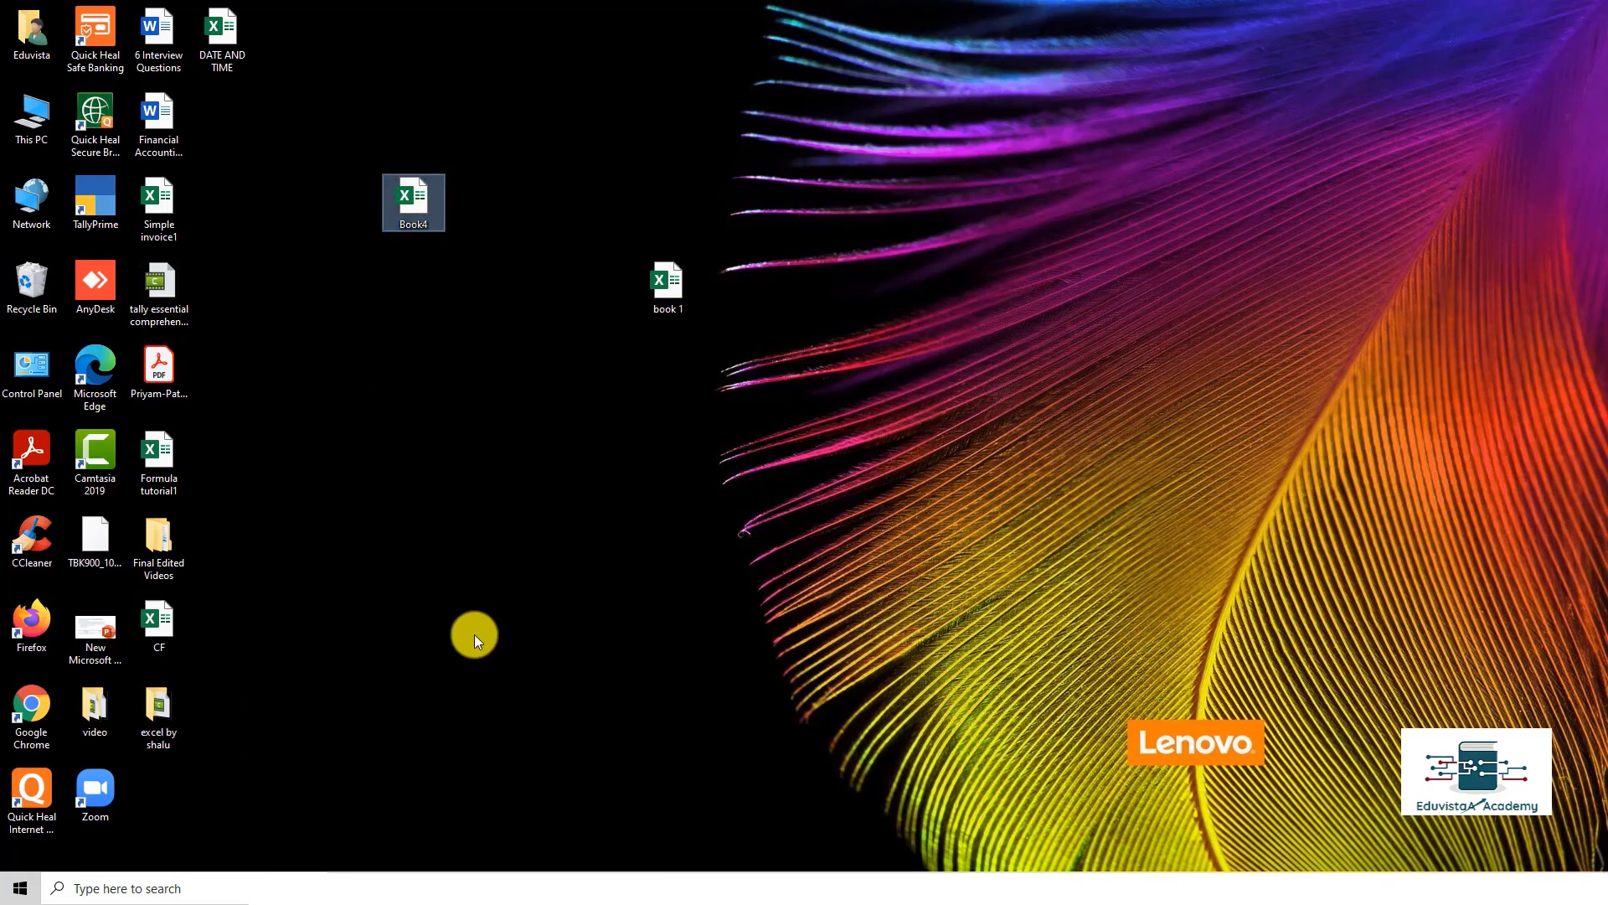
double_click(414, 209)
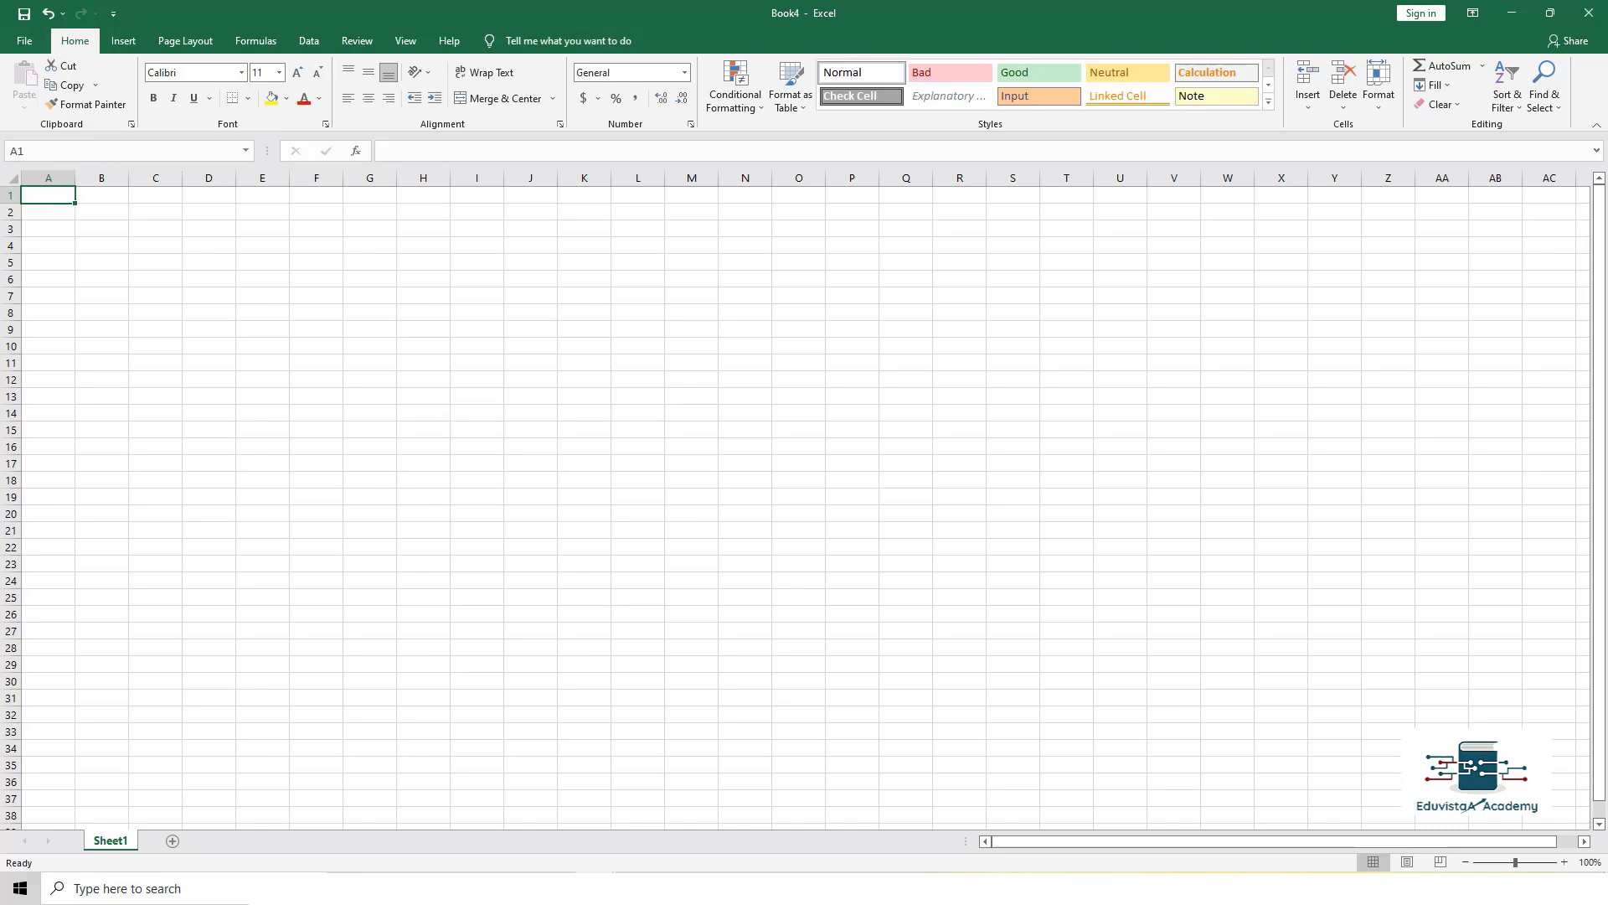
Step: Save a copy of Book4 into the Documents folder, then close Excel
key(F12)
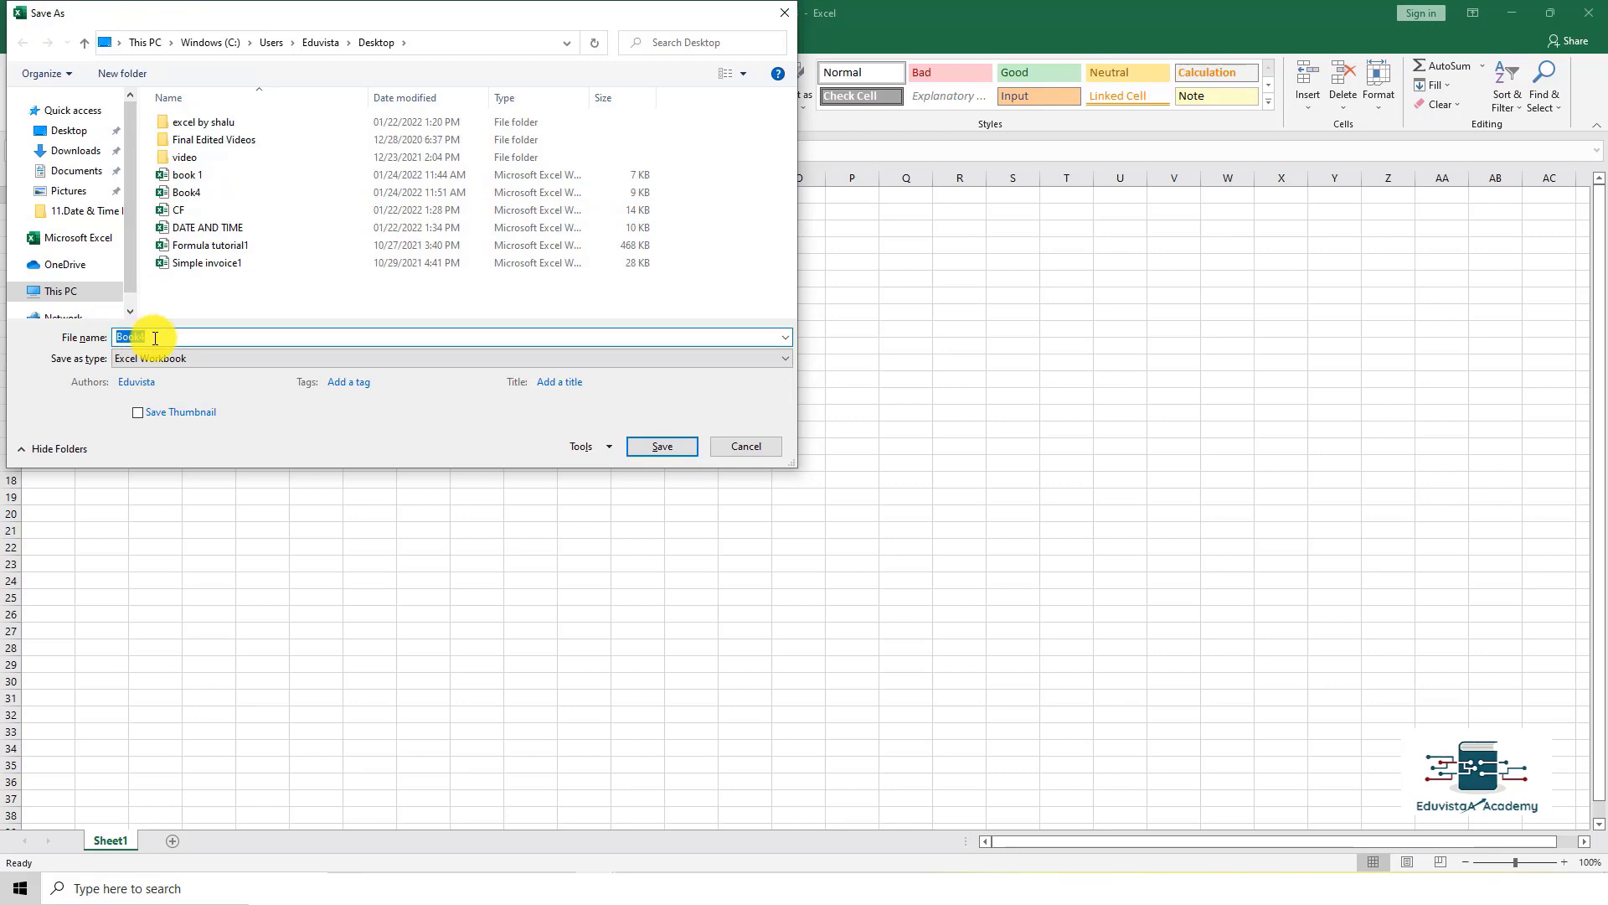
click(70, 171)
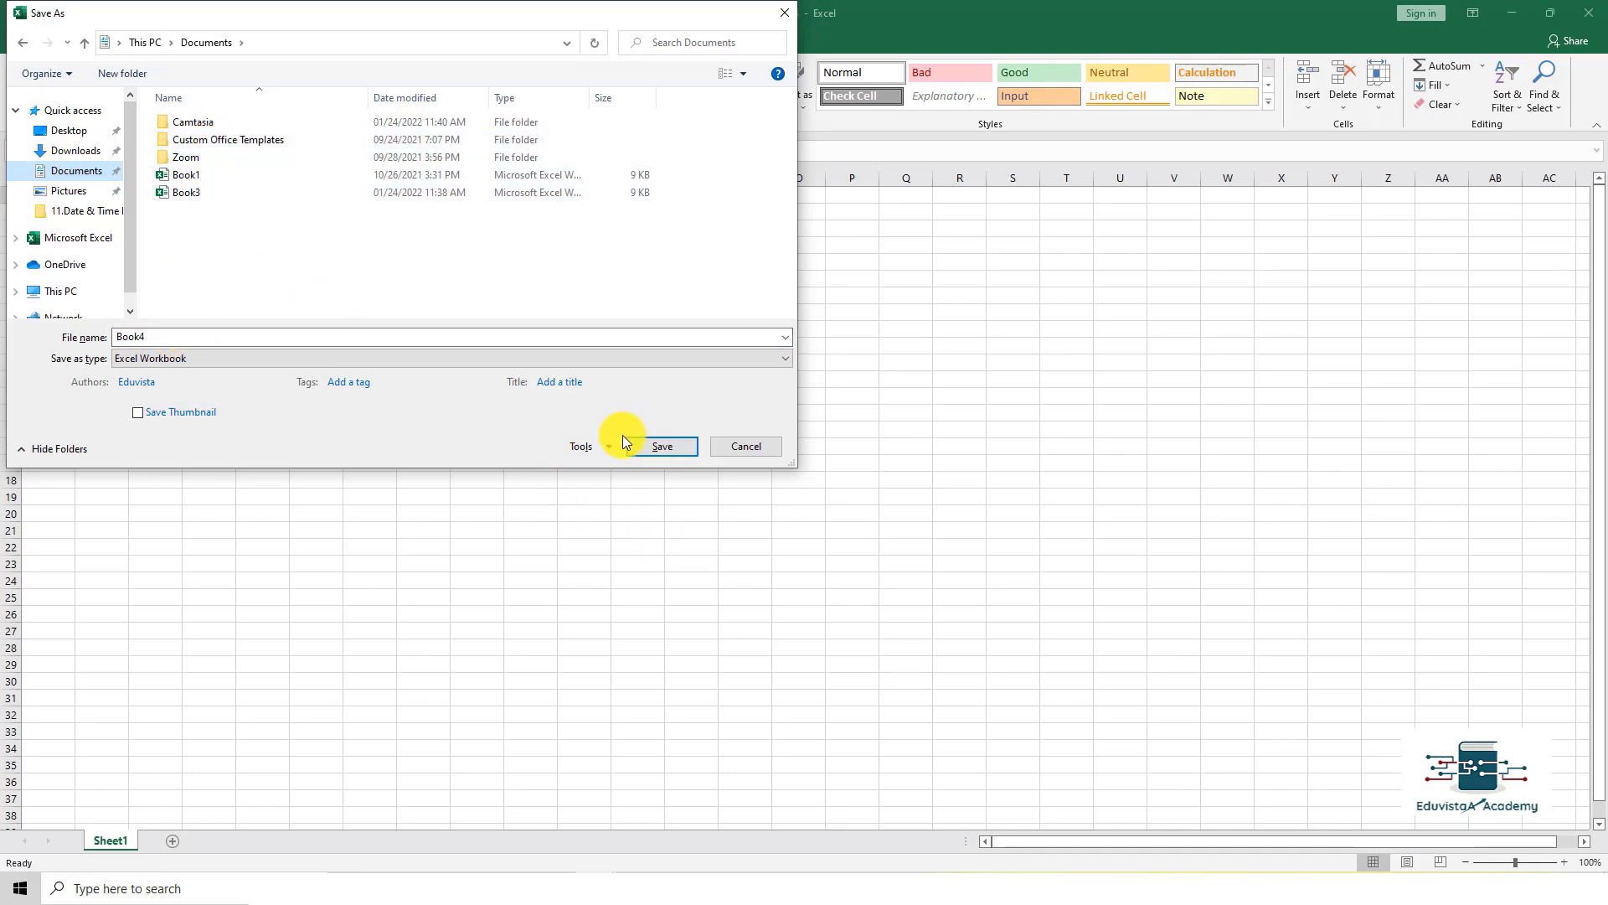
click(660, 446)
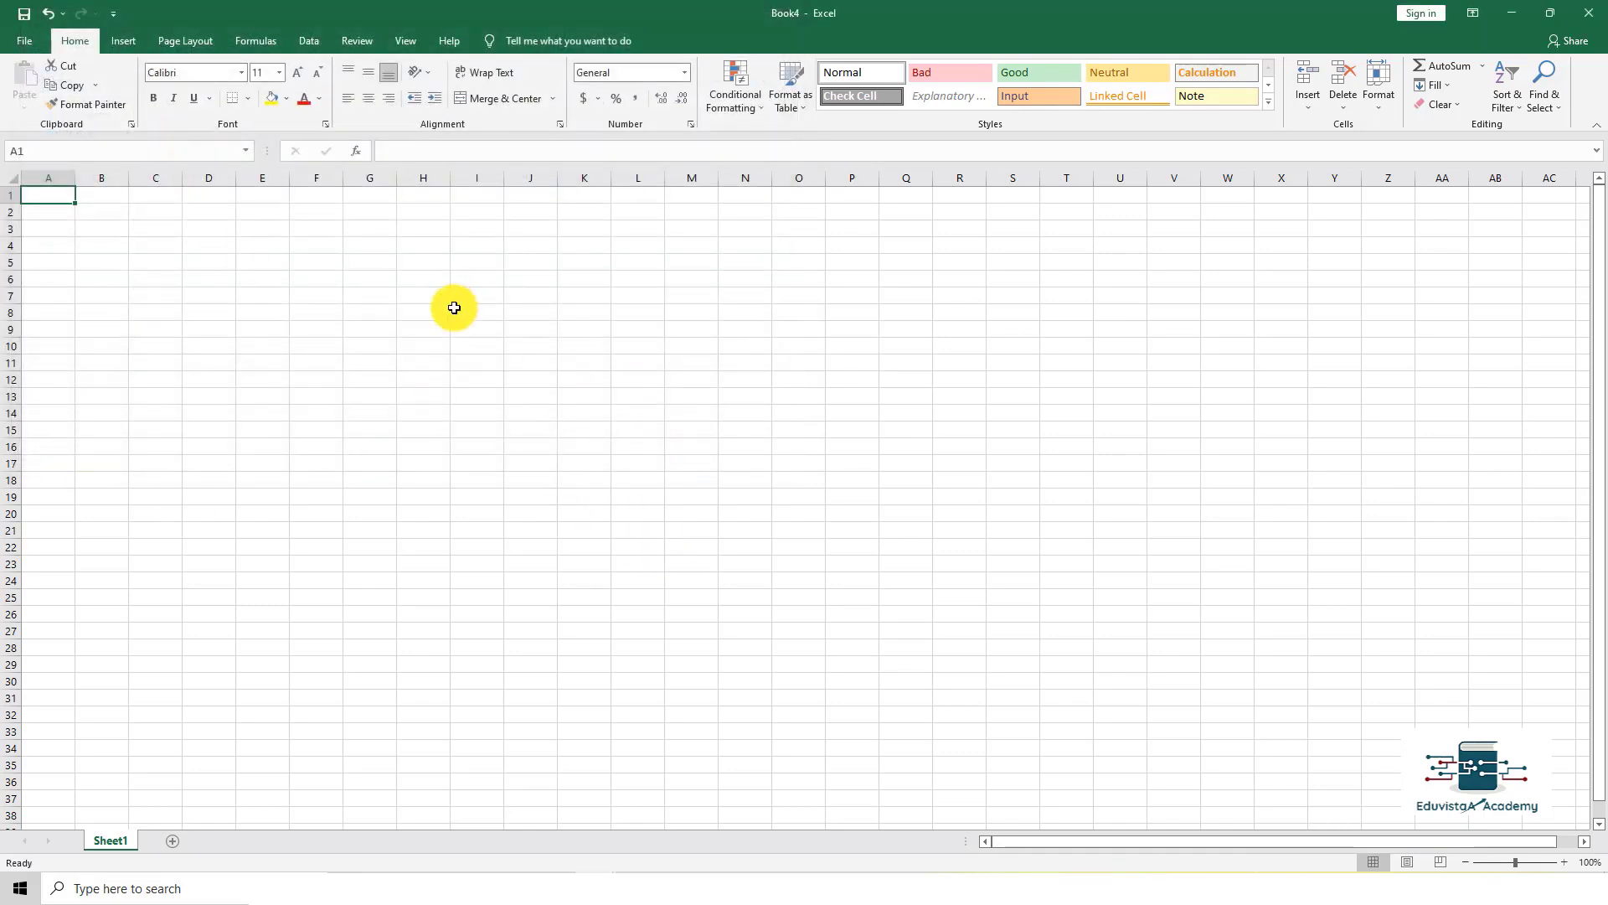
click(1588, 13)
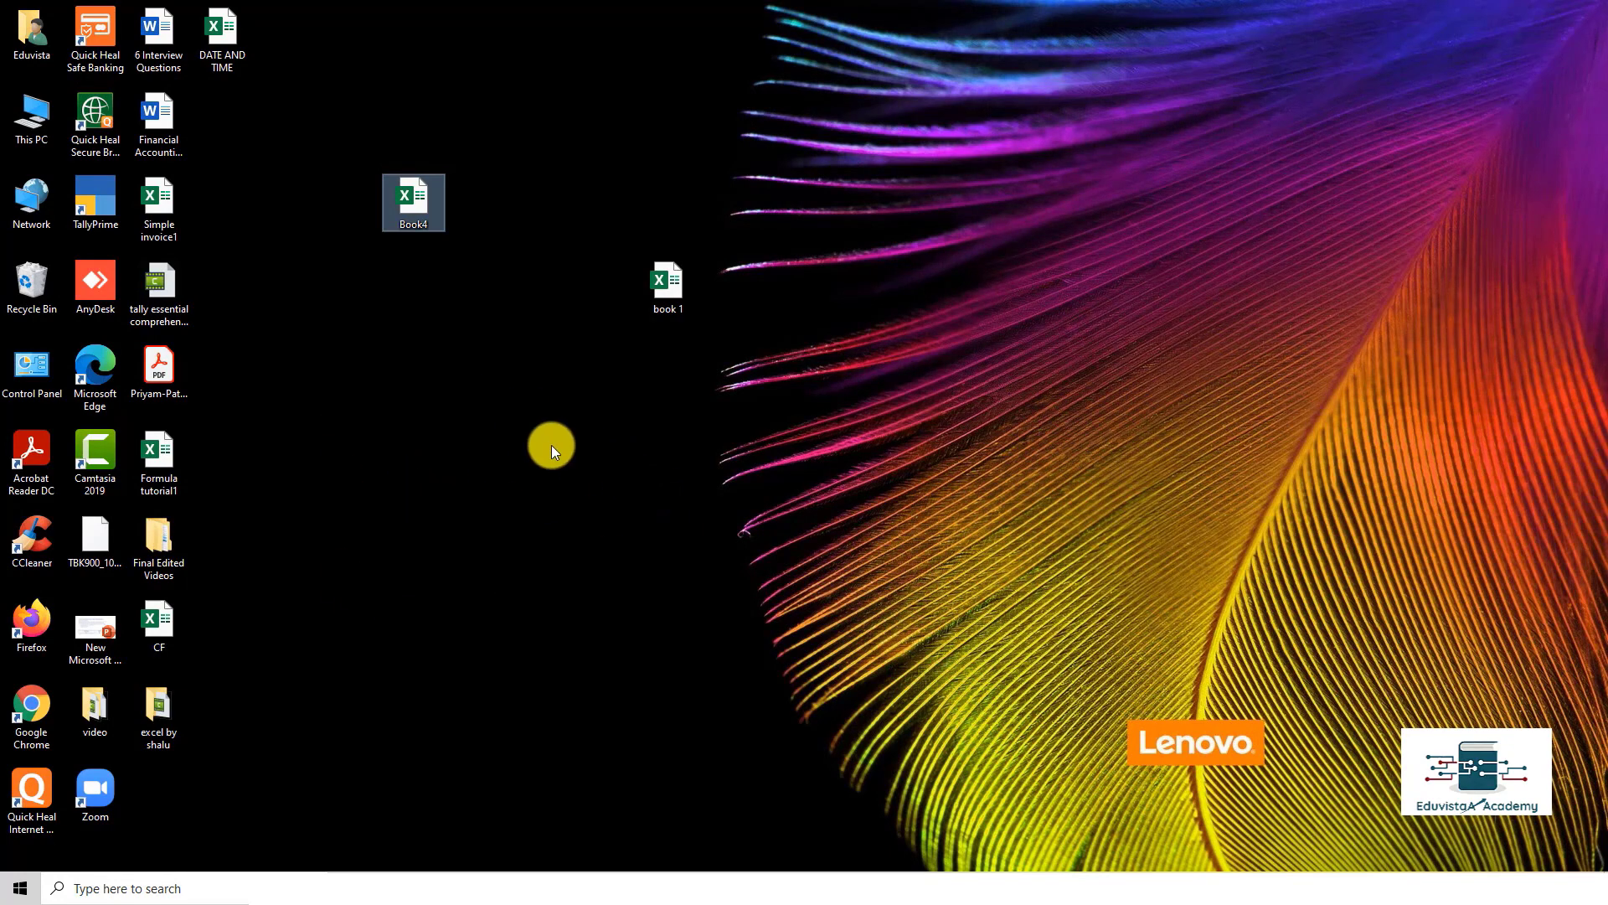
Step: Open book 1 from its desktop icon and select cell E11
click(671, 294)
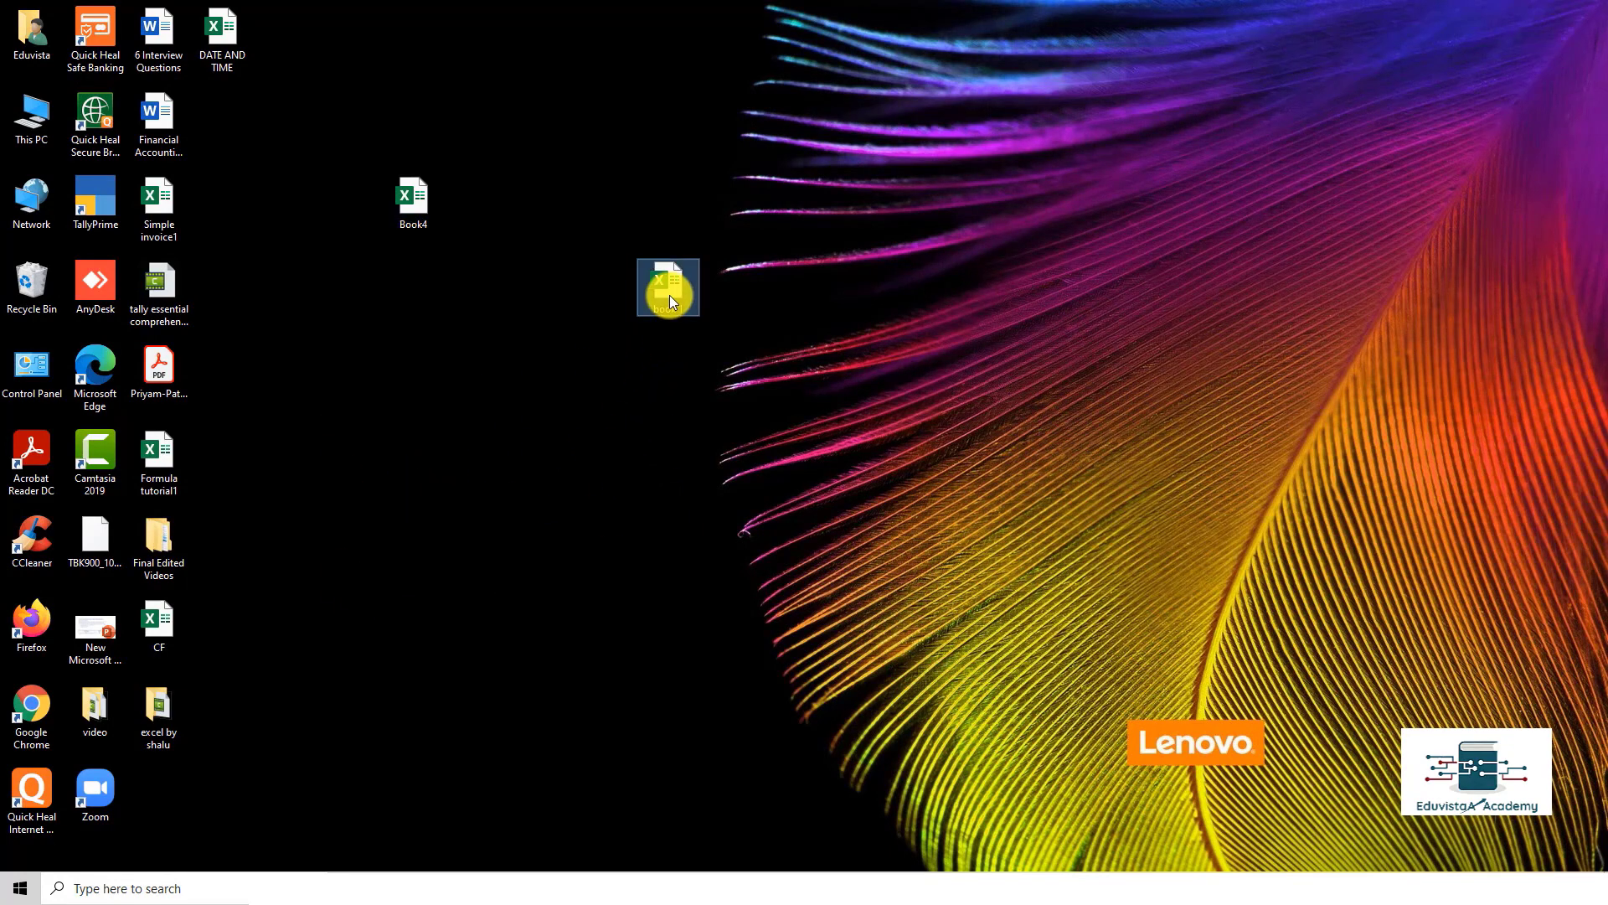
double_click(670, 295)
click(396, 449)
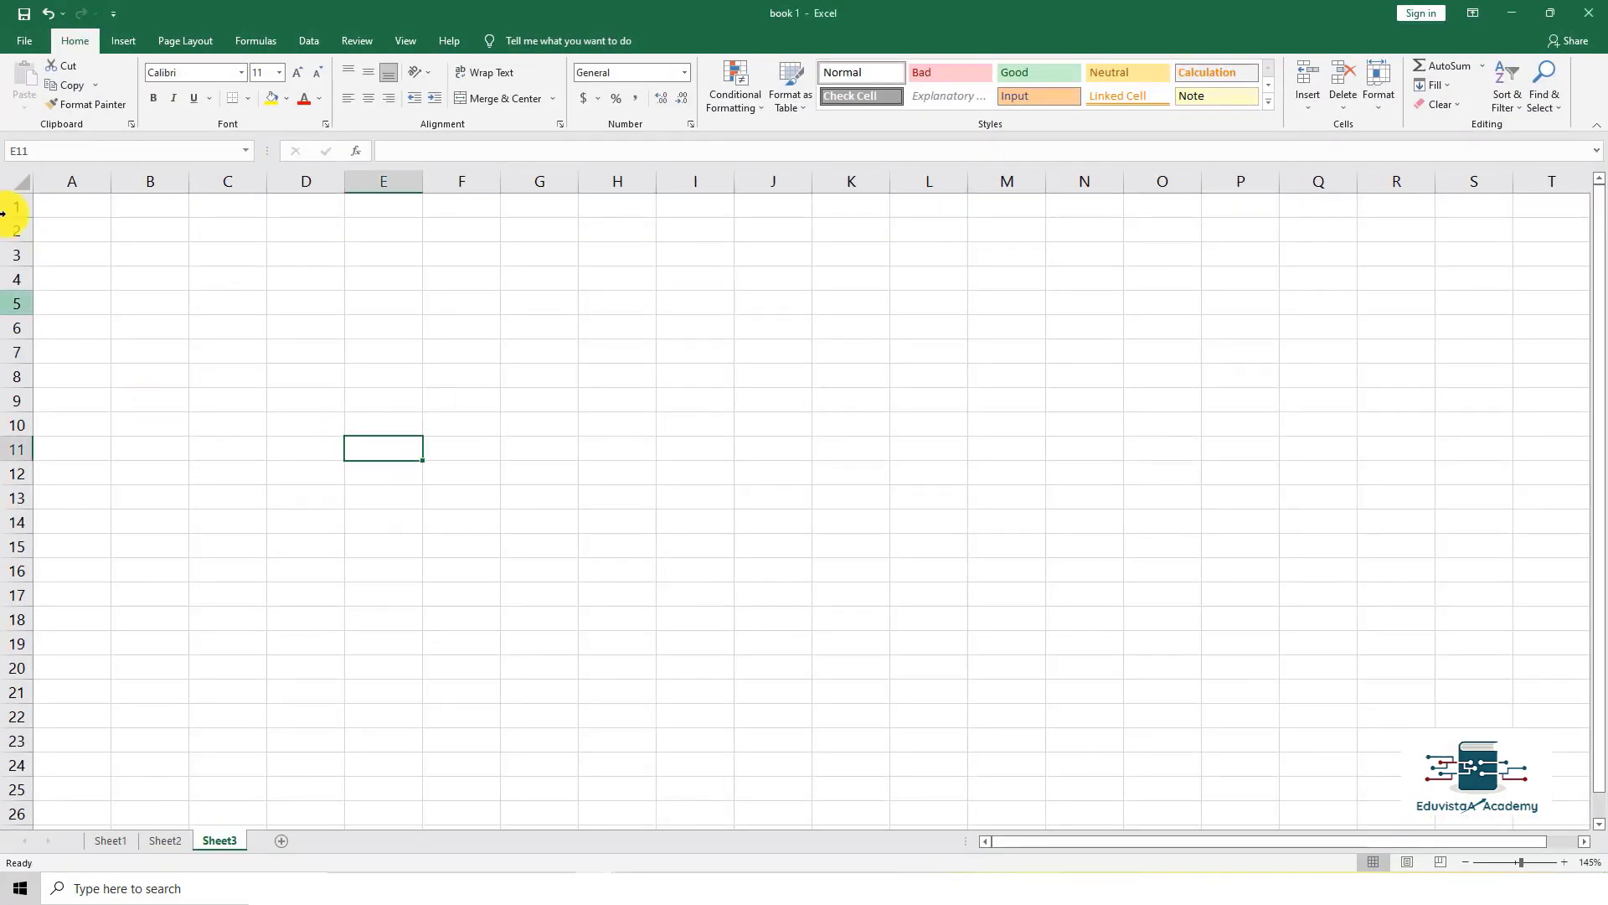
Step: Look through the Open page's recent folders, browsing Custom Office Templates without opening anything
click(36, 48)
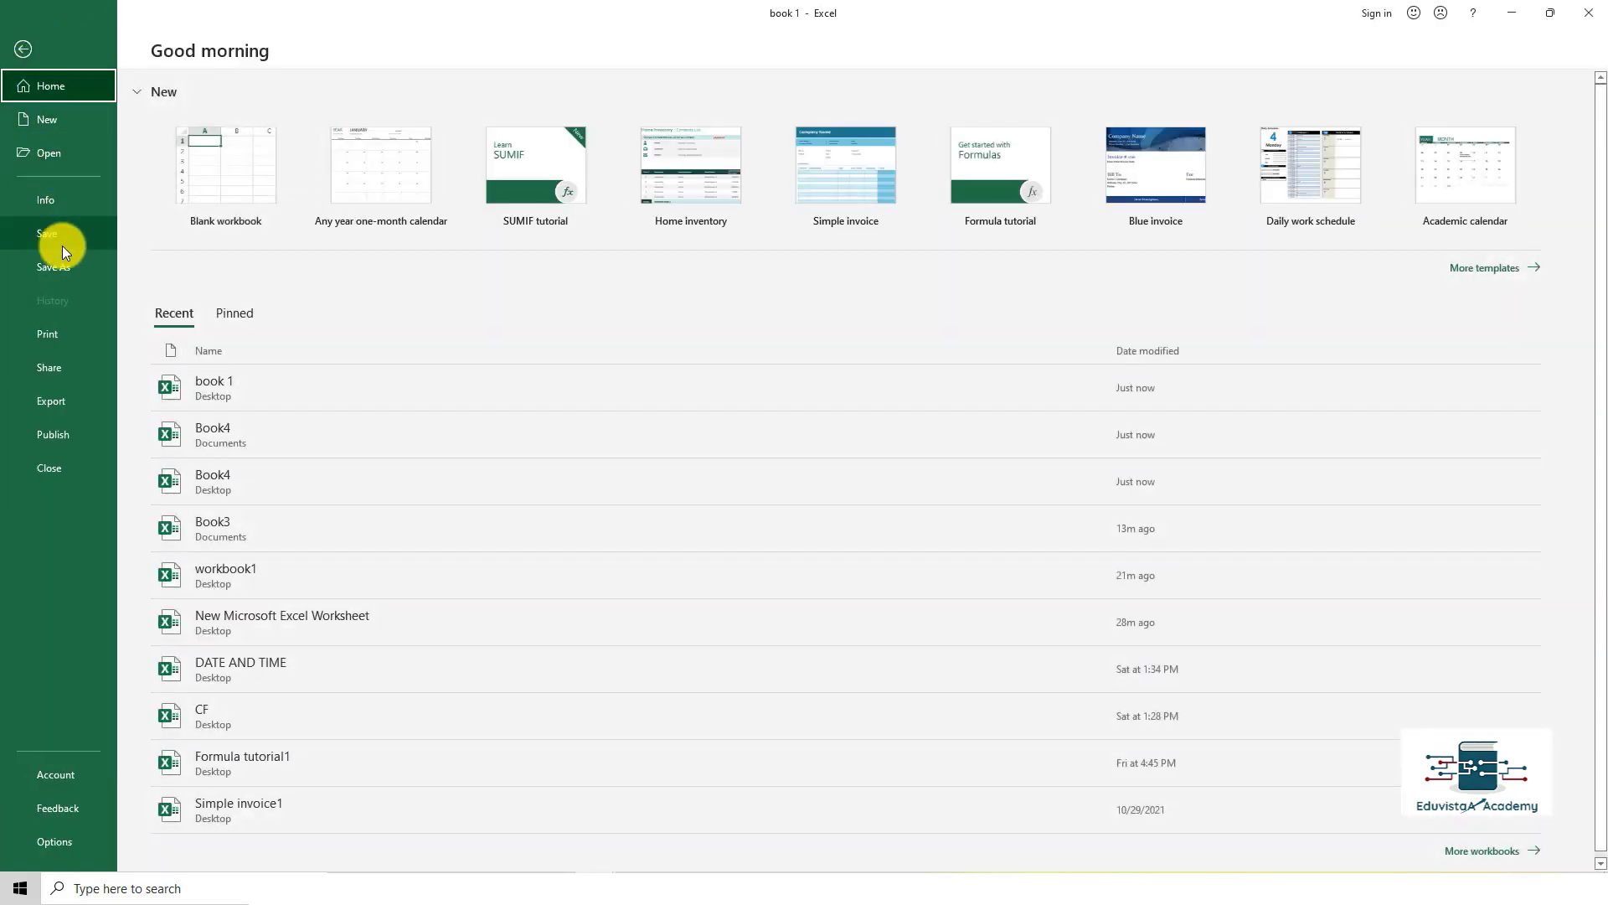
click(62, 163)
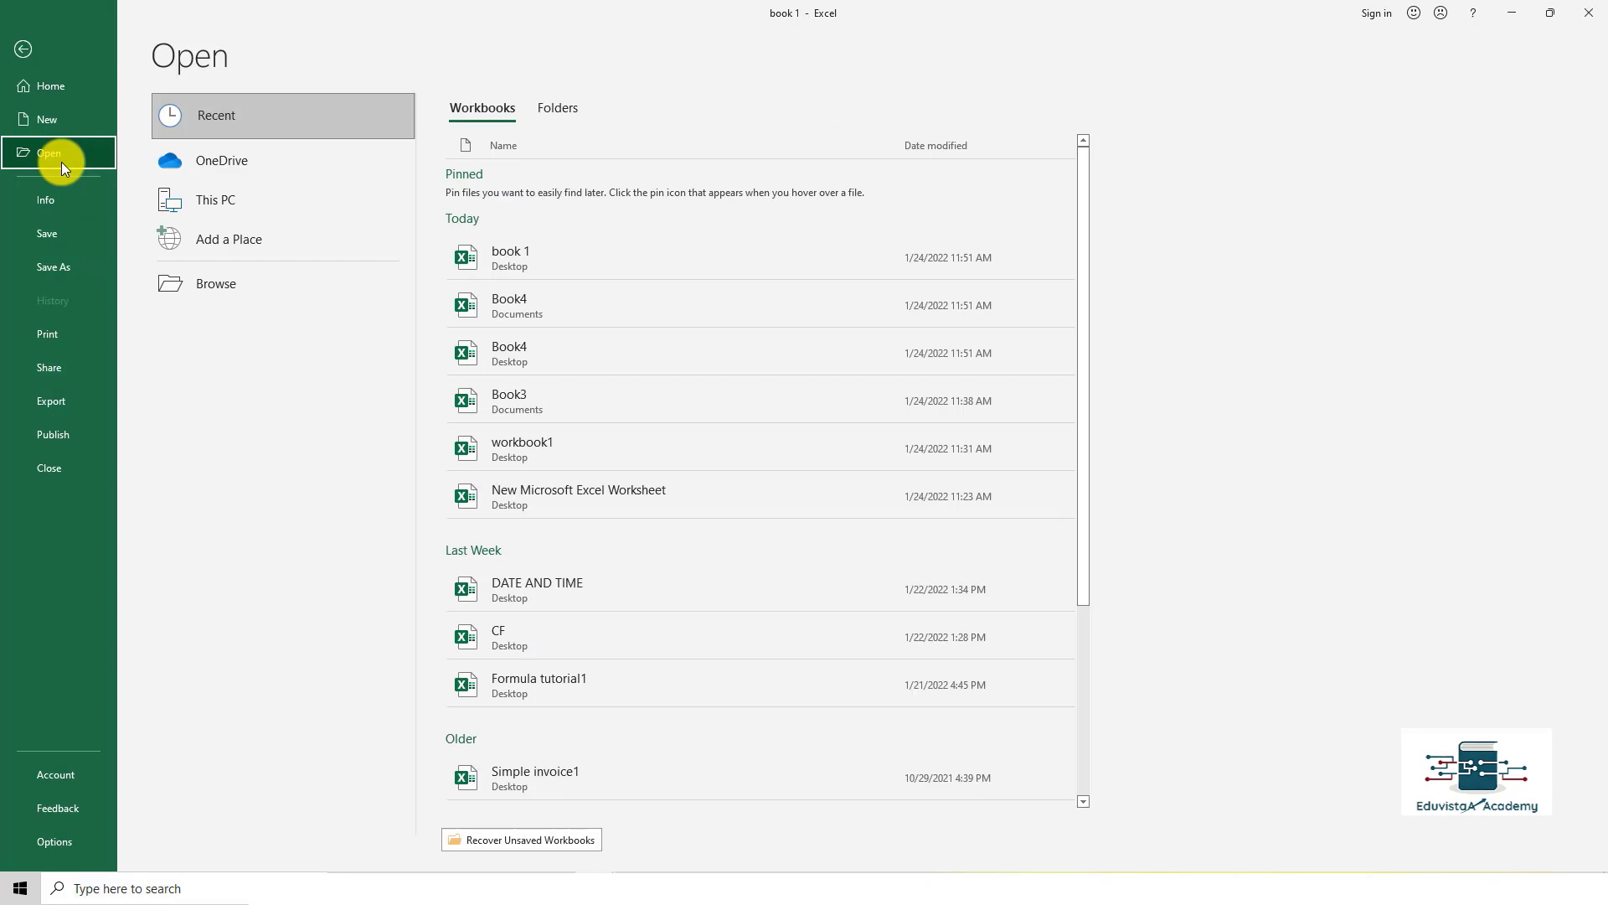
key(Escape)
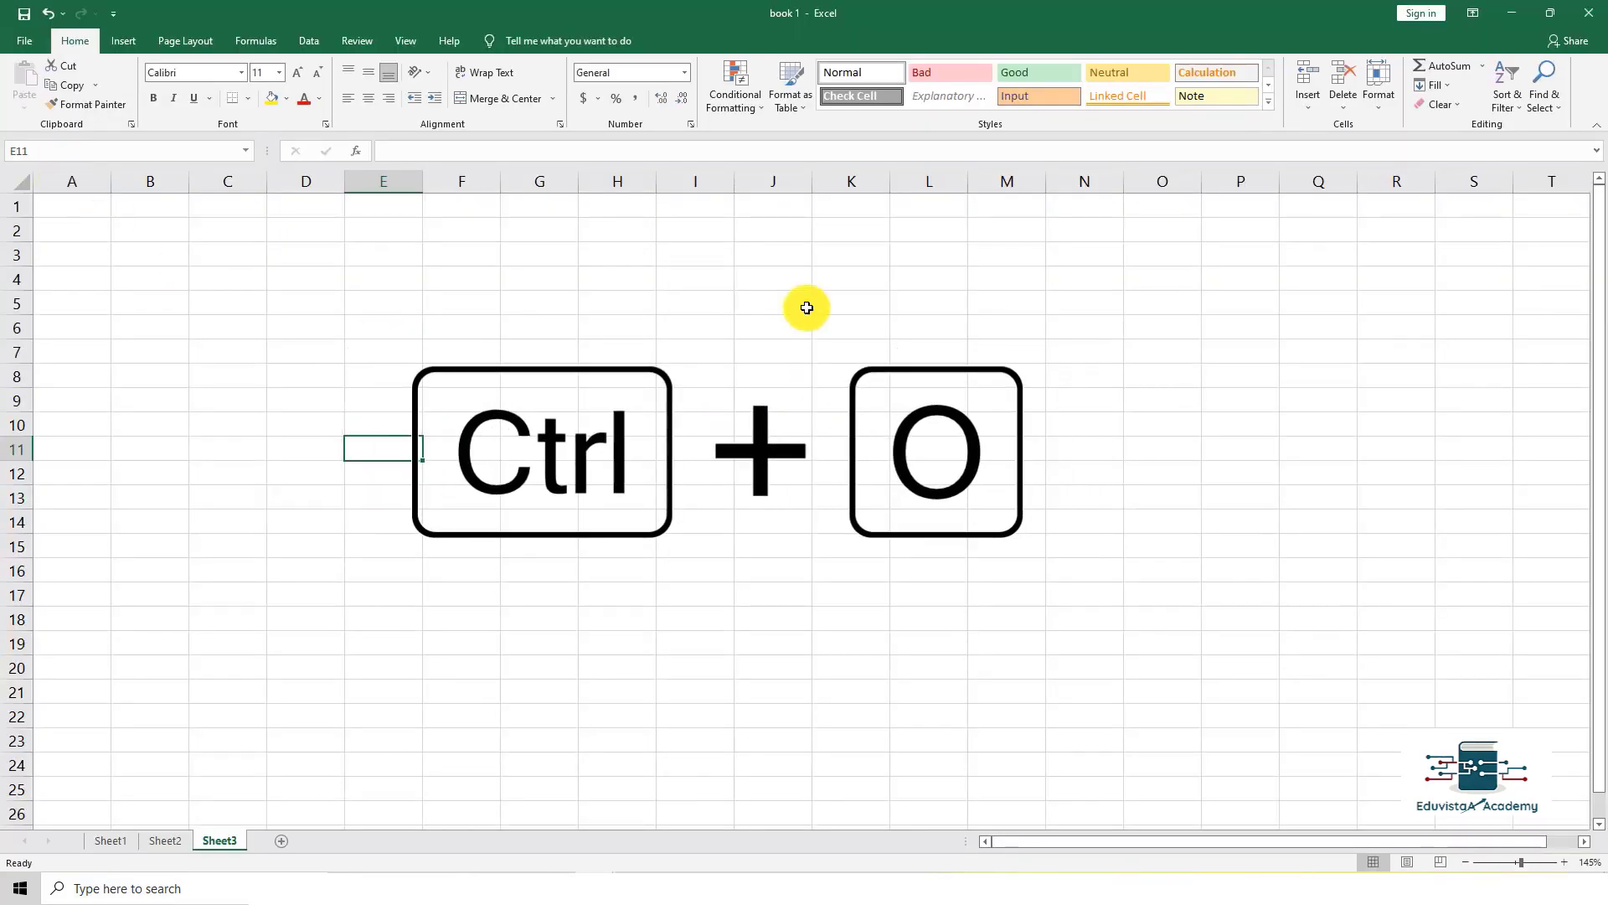
key(ctrl+o)
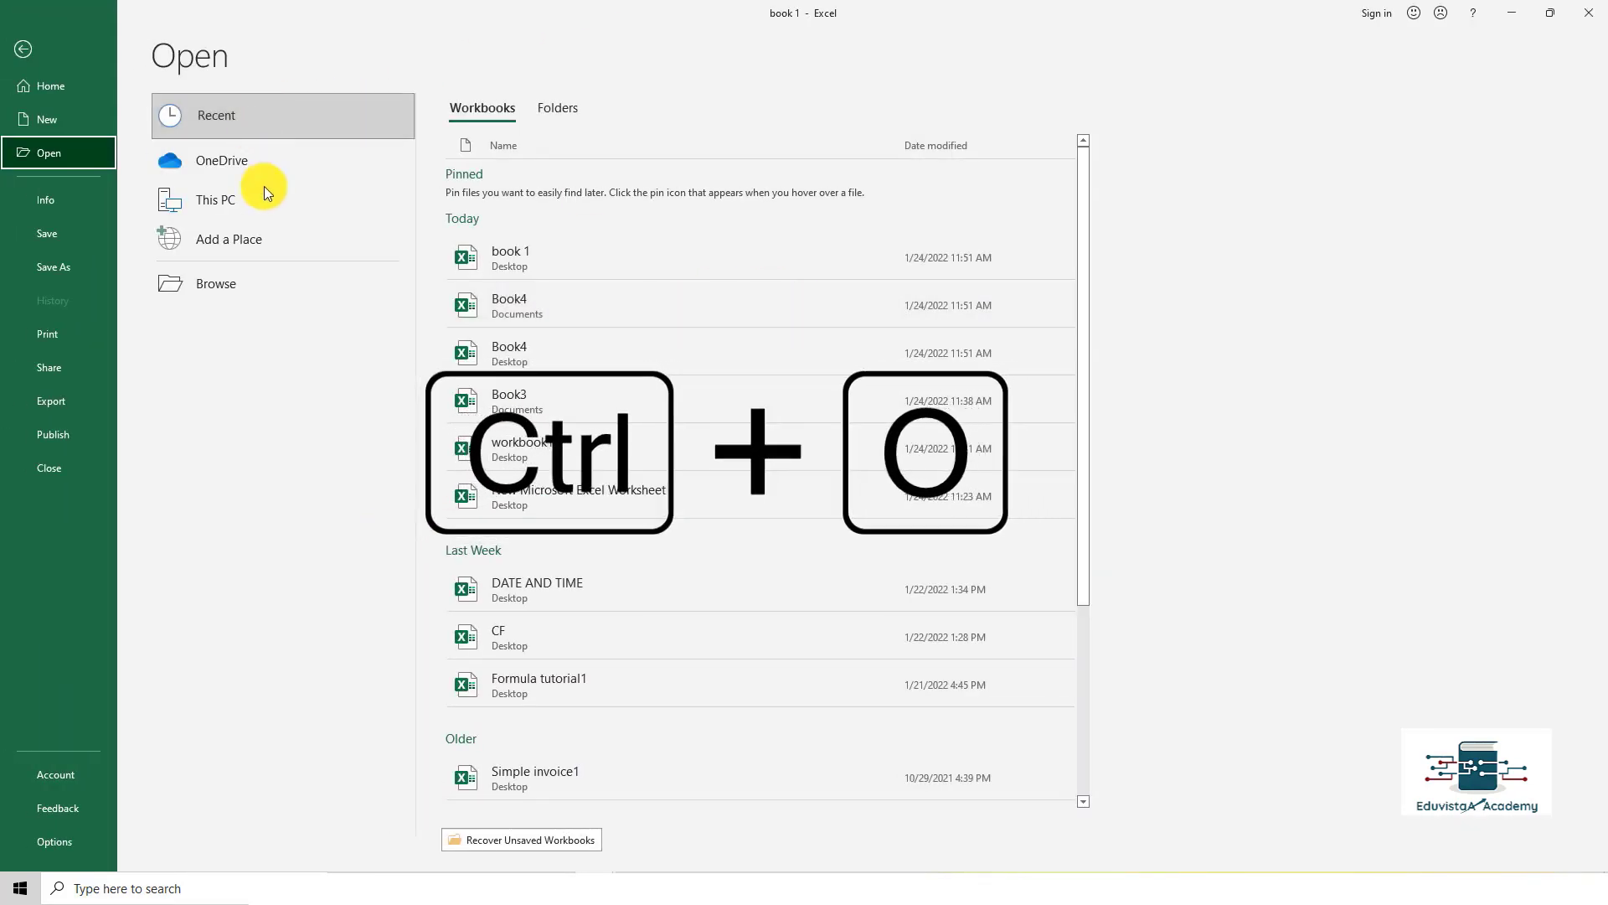
click(89, 165)
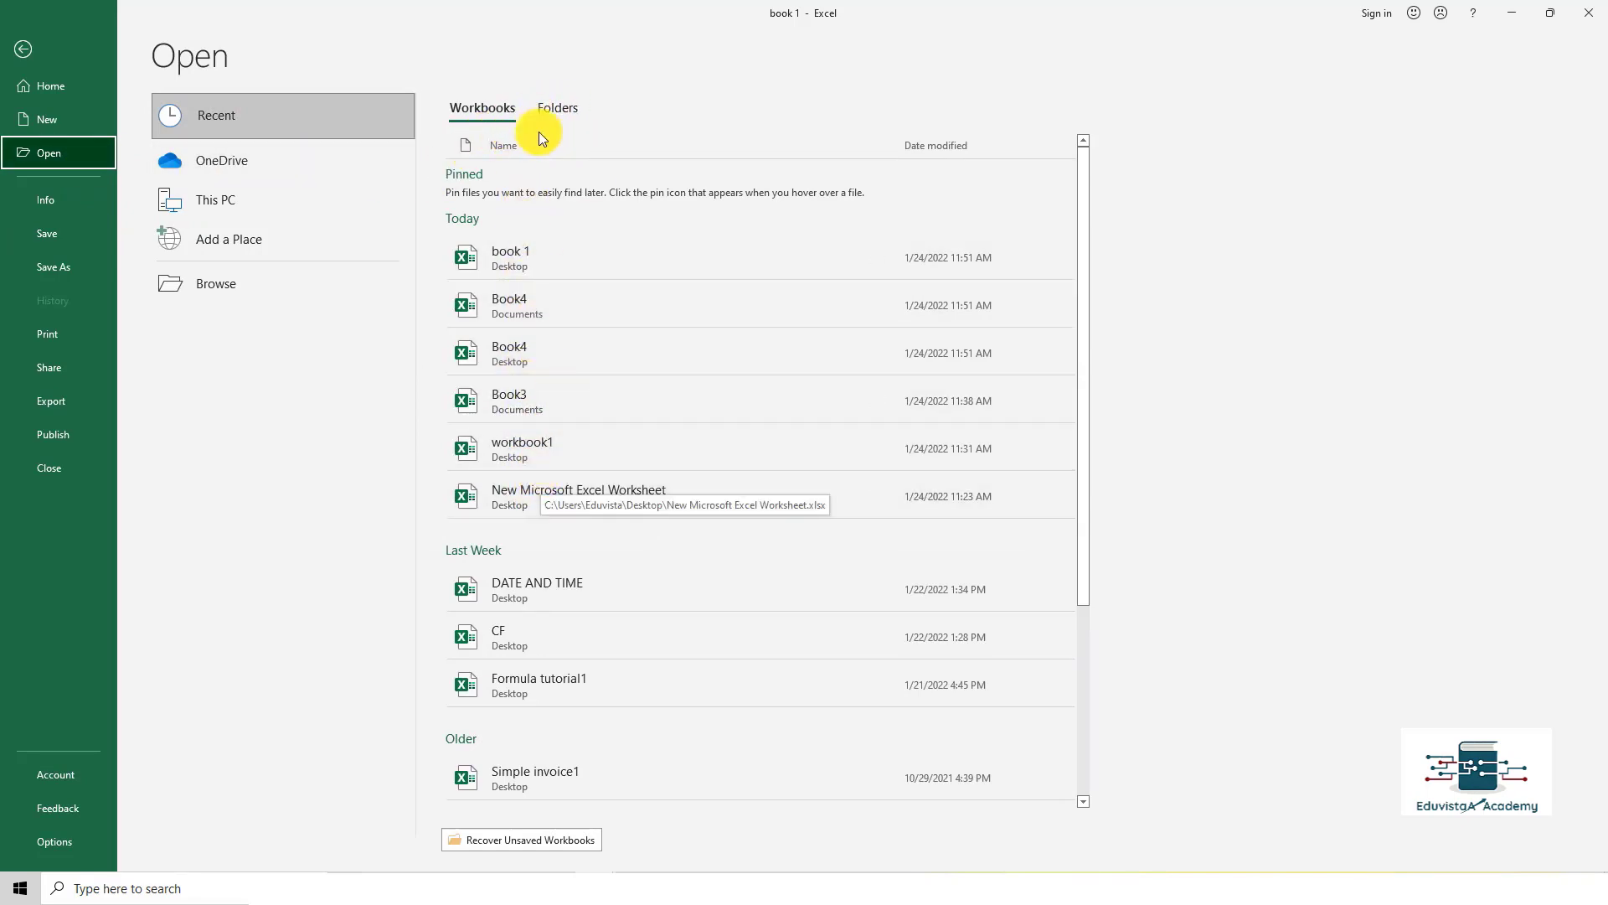
click(559, 108)
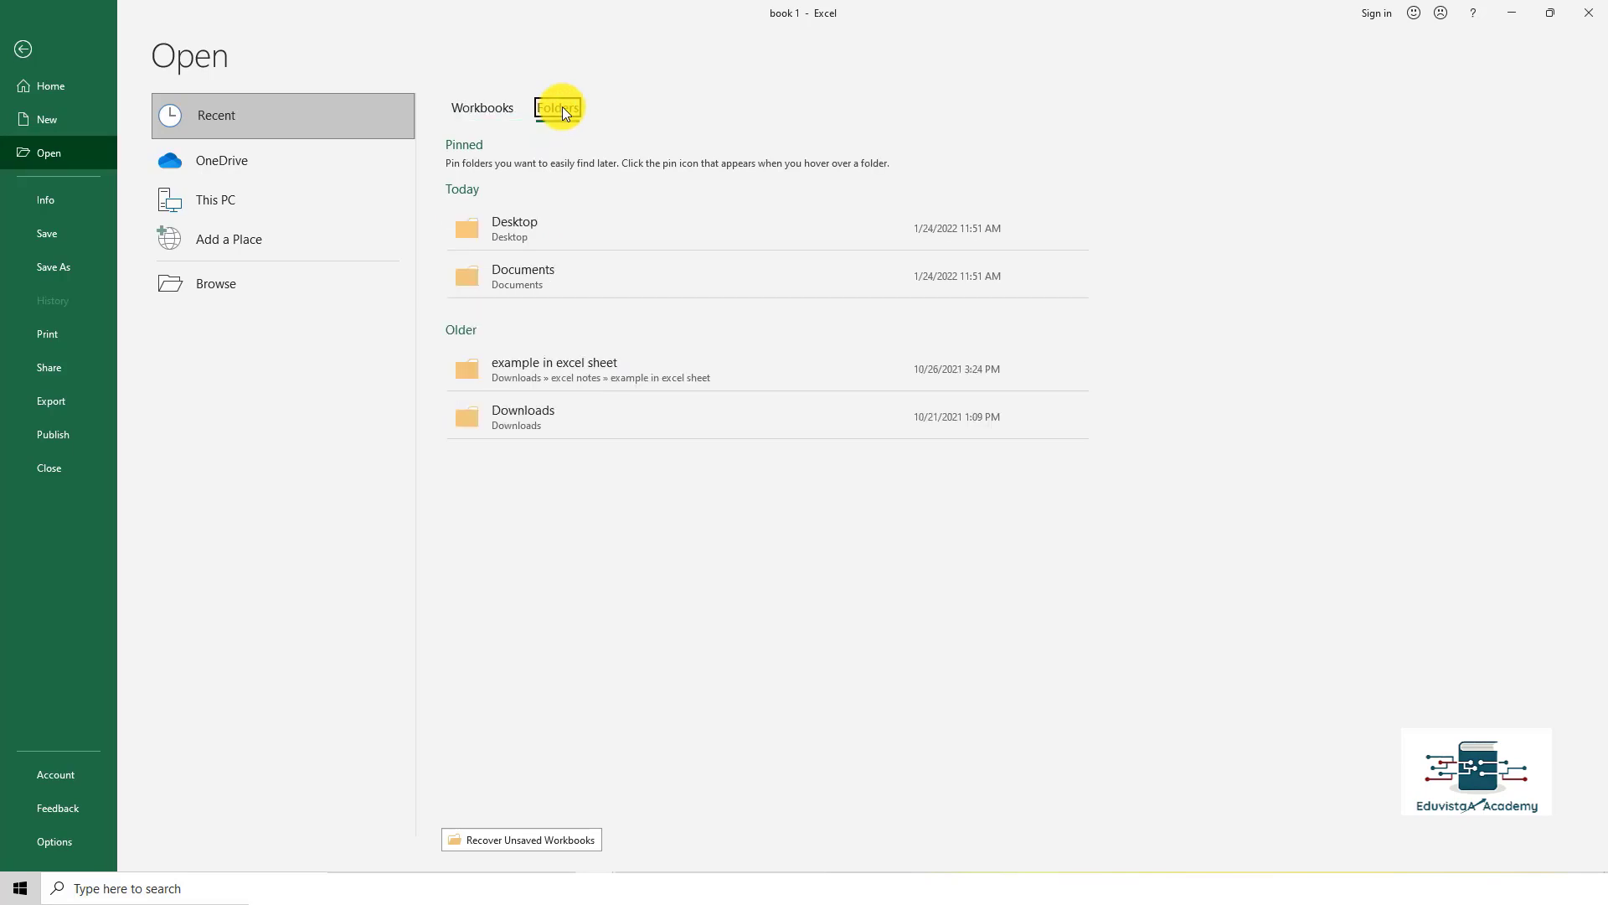
click(556, 277)
click(556, 277)
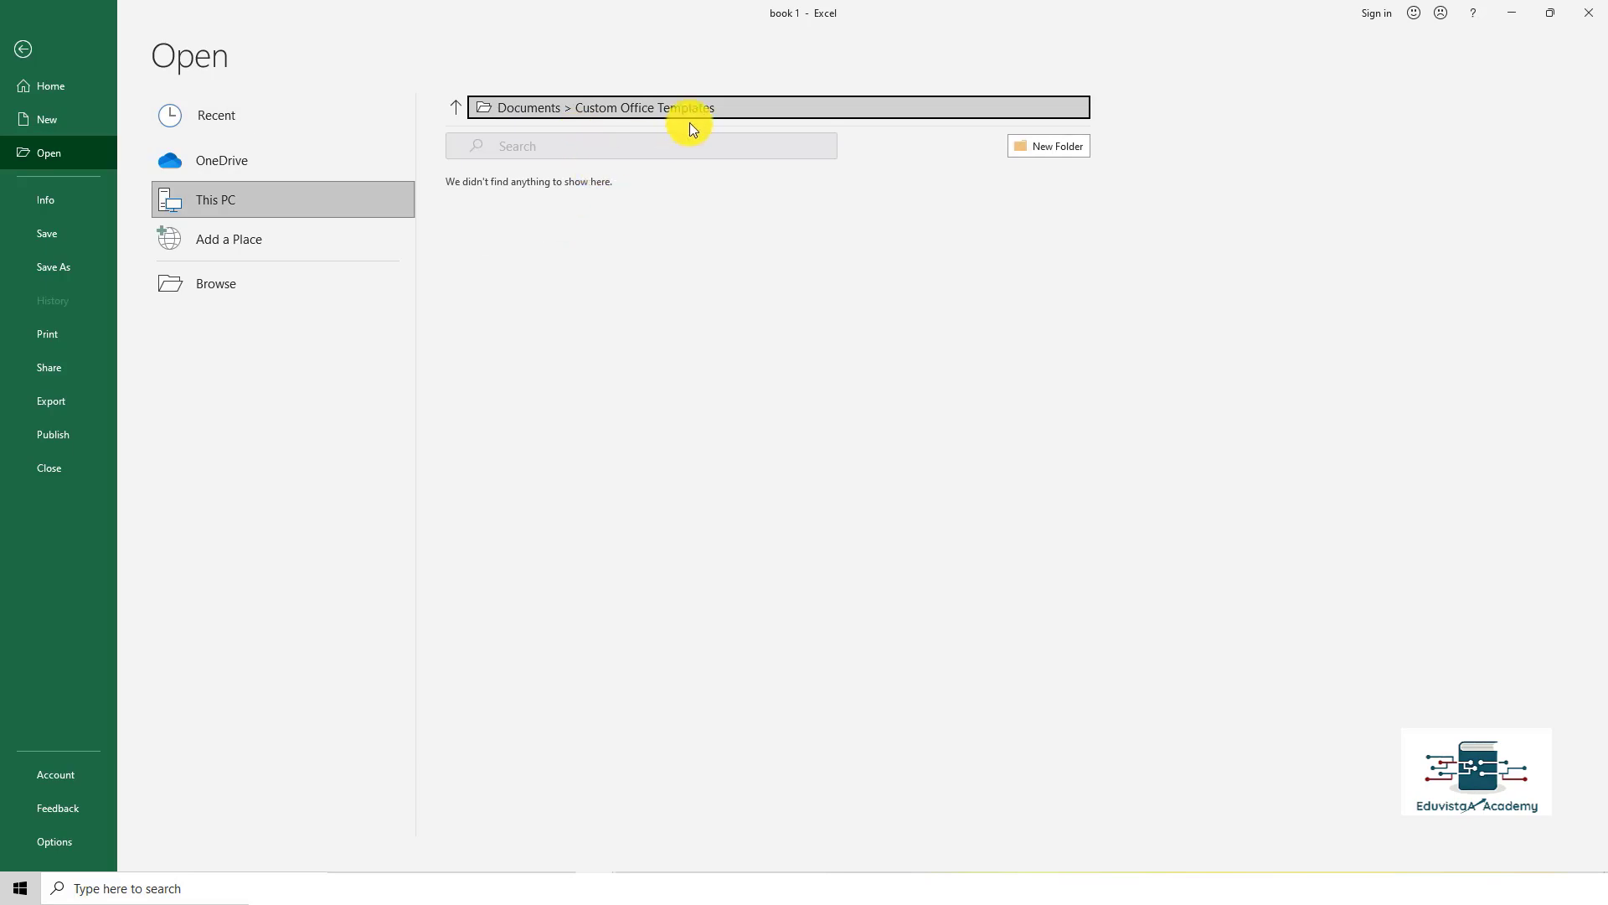
click(526, 100)
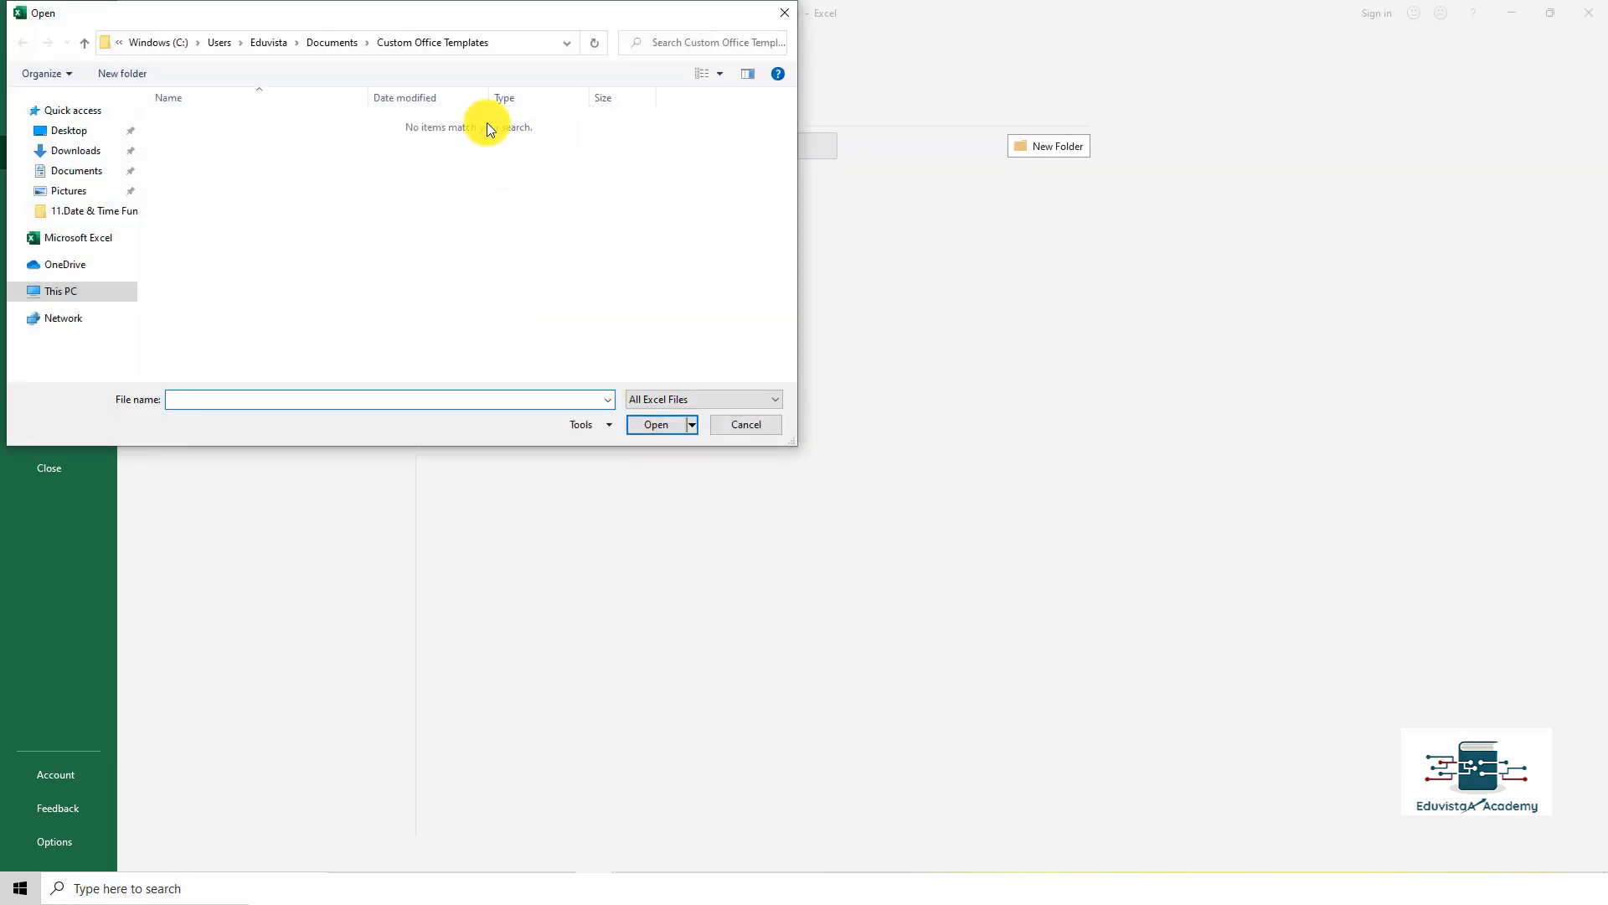
click(784, 13)
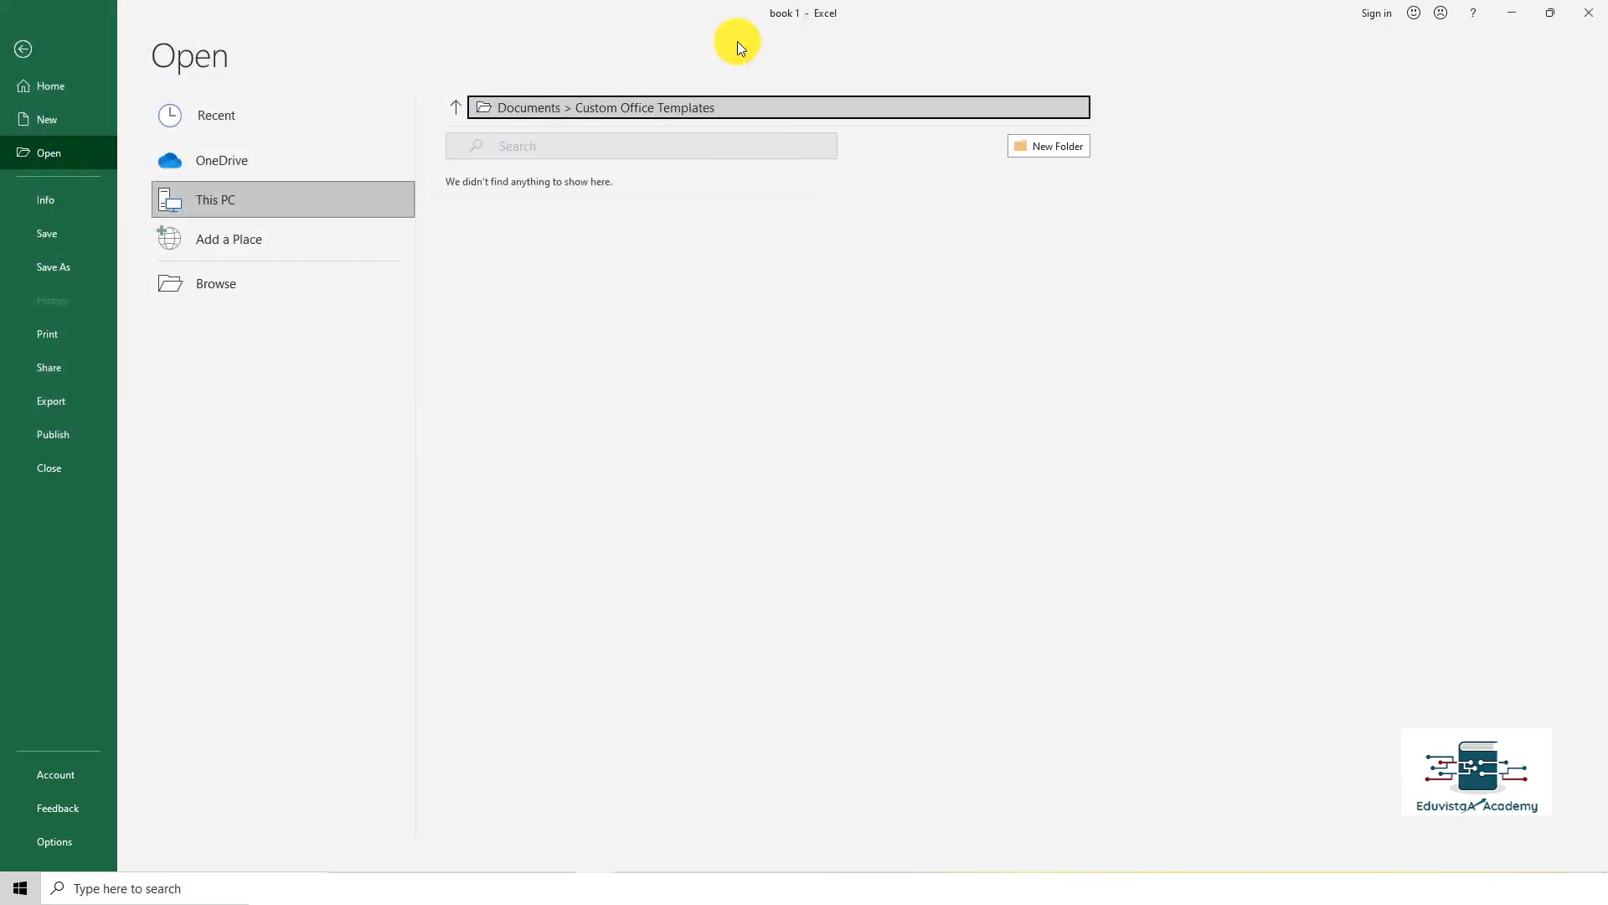
Step: Browse This PC to the Documents folder and open Book4
click(264, 194)
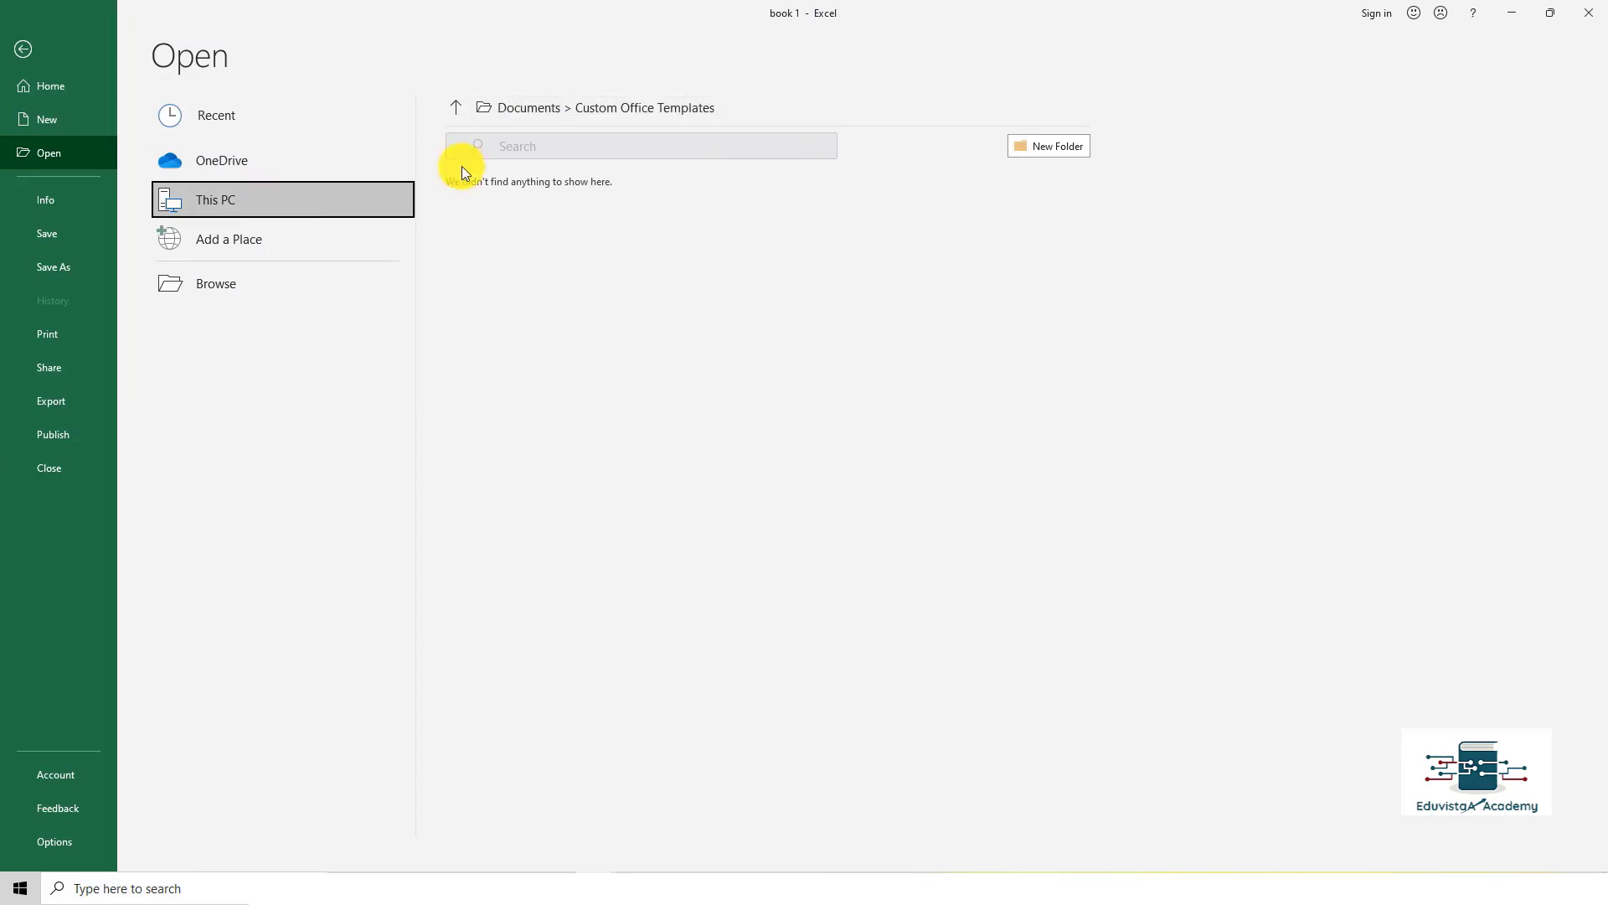
click(459, 110)
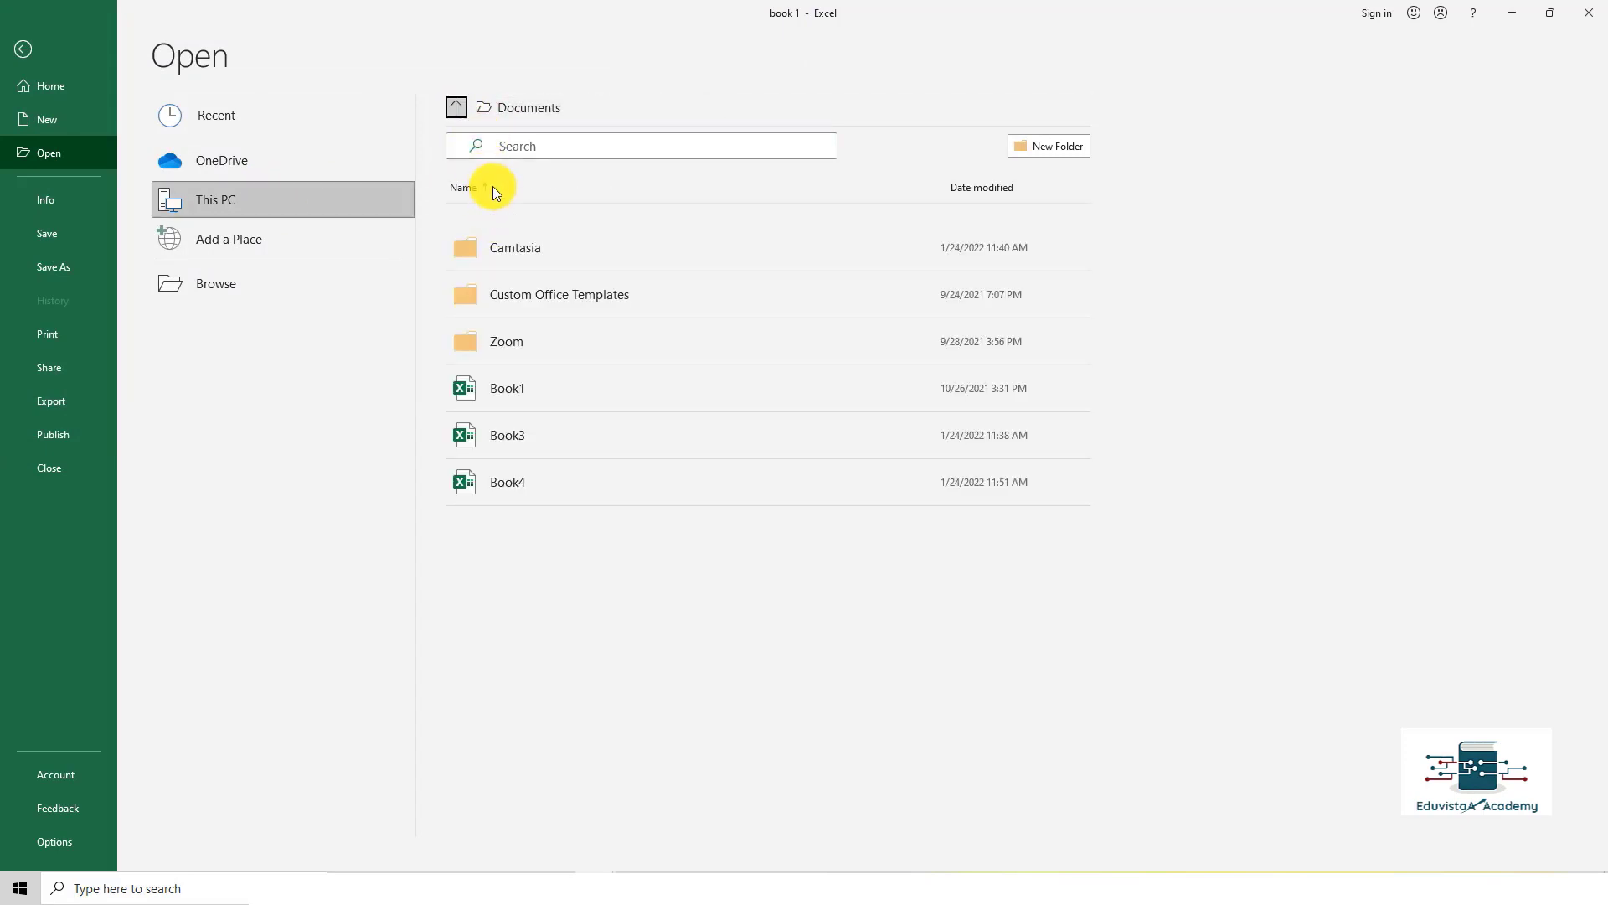
click(452, 102)
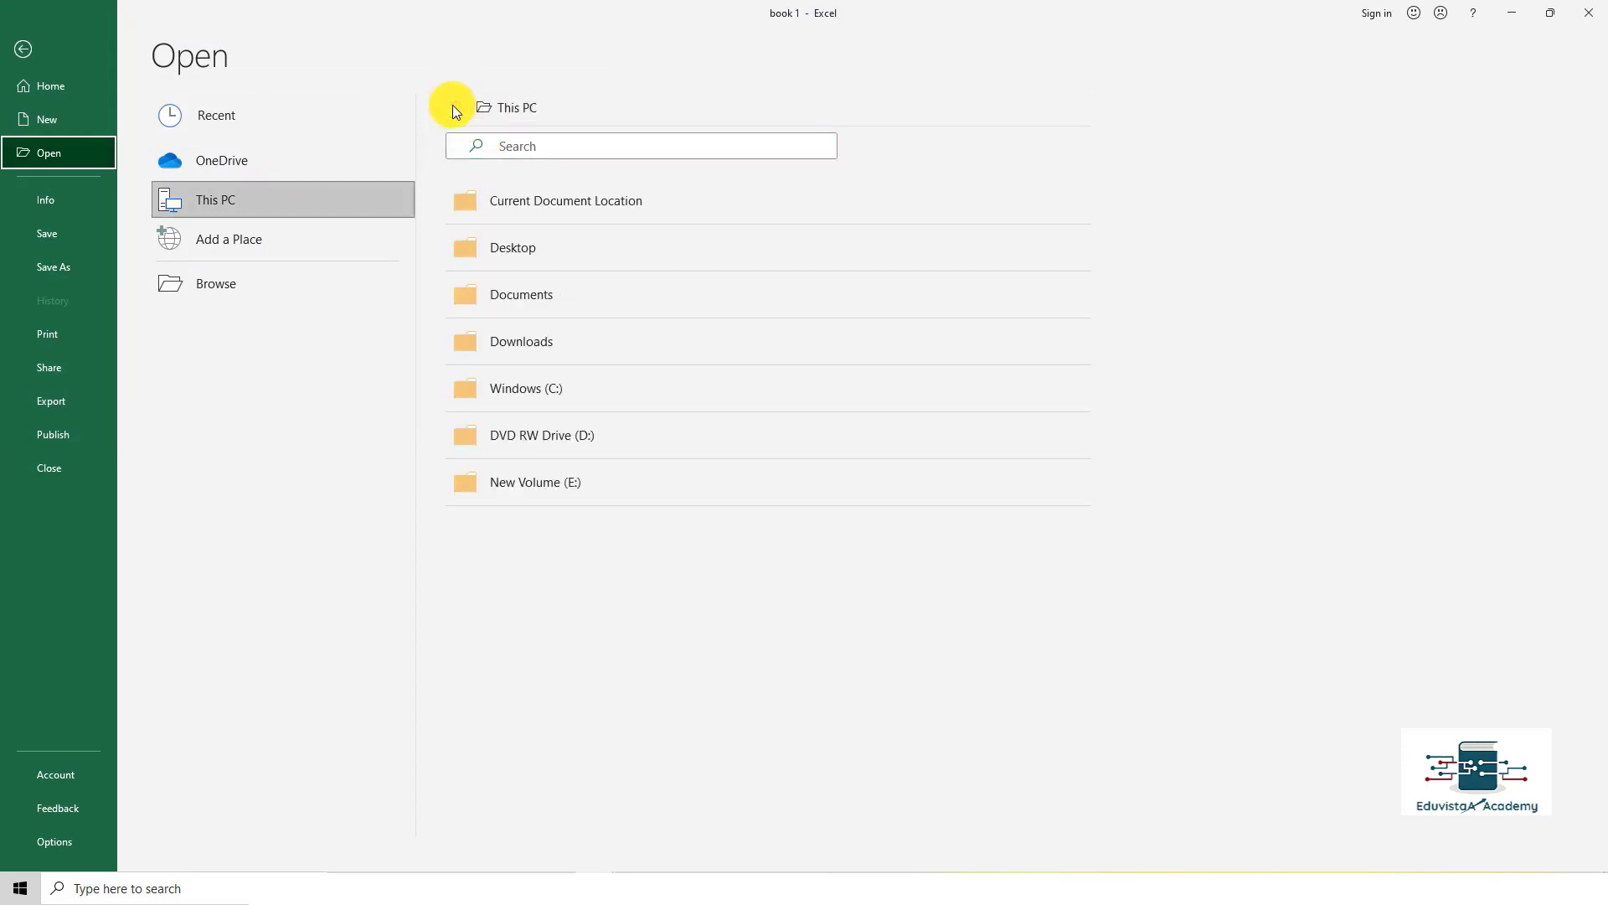
click(576, 304)
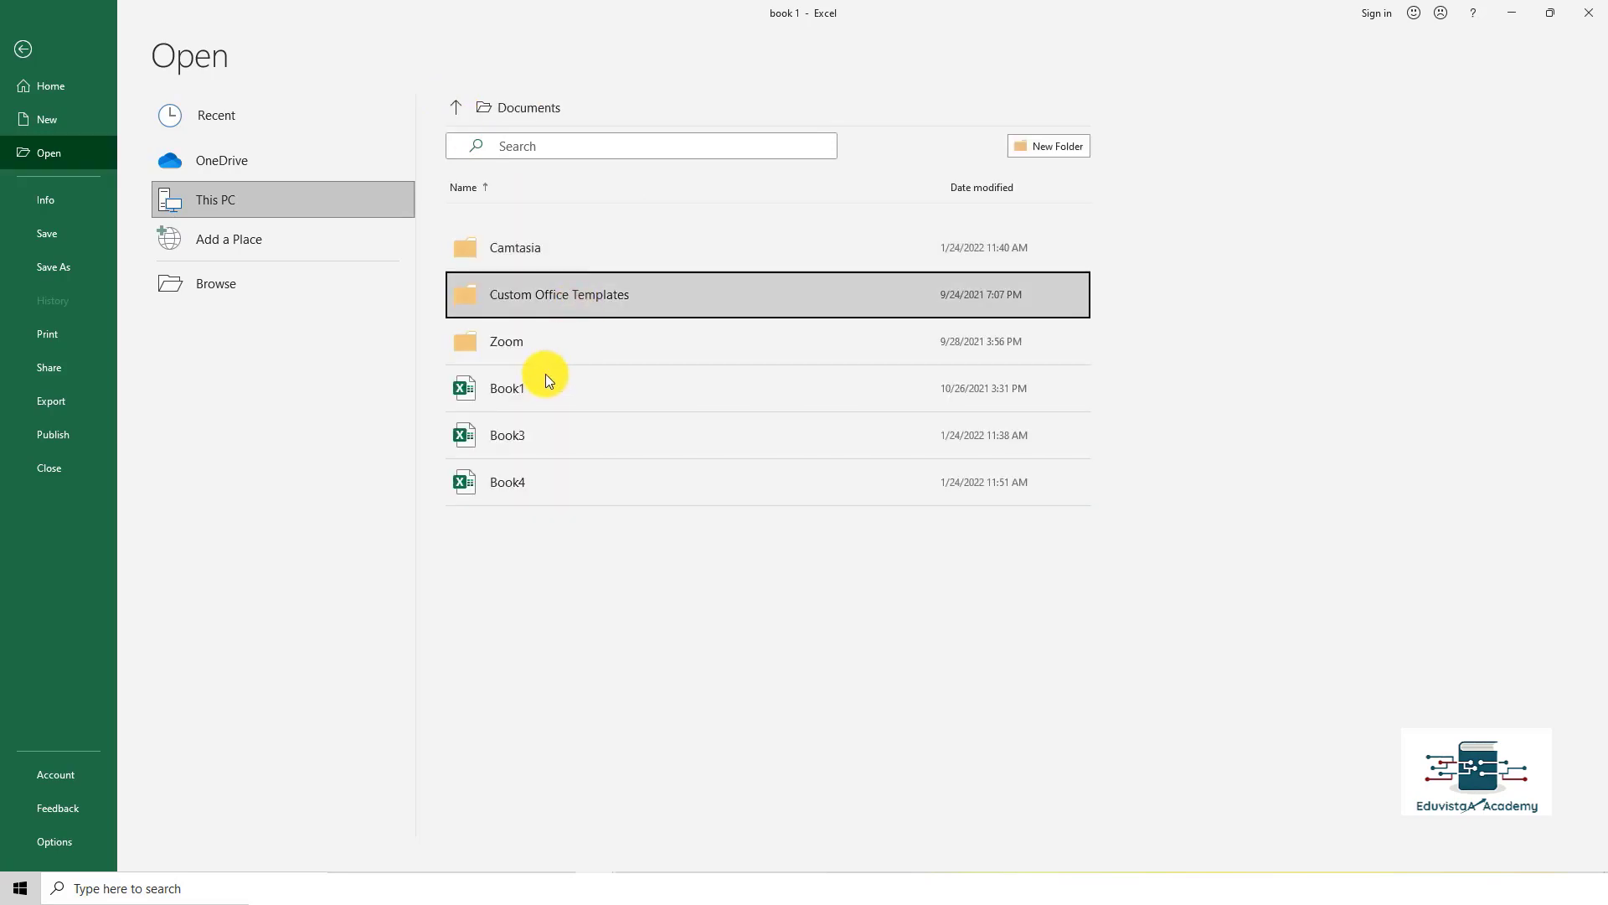
click(539, 477)
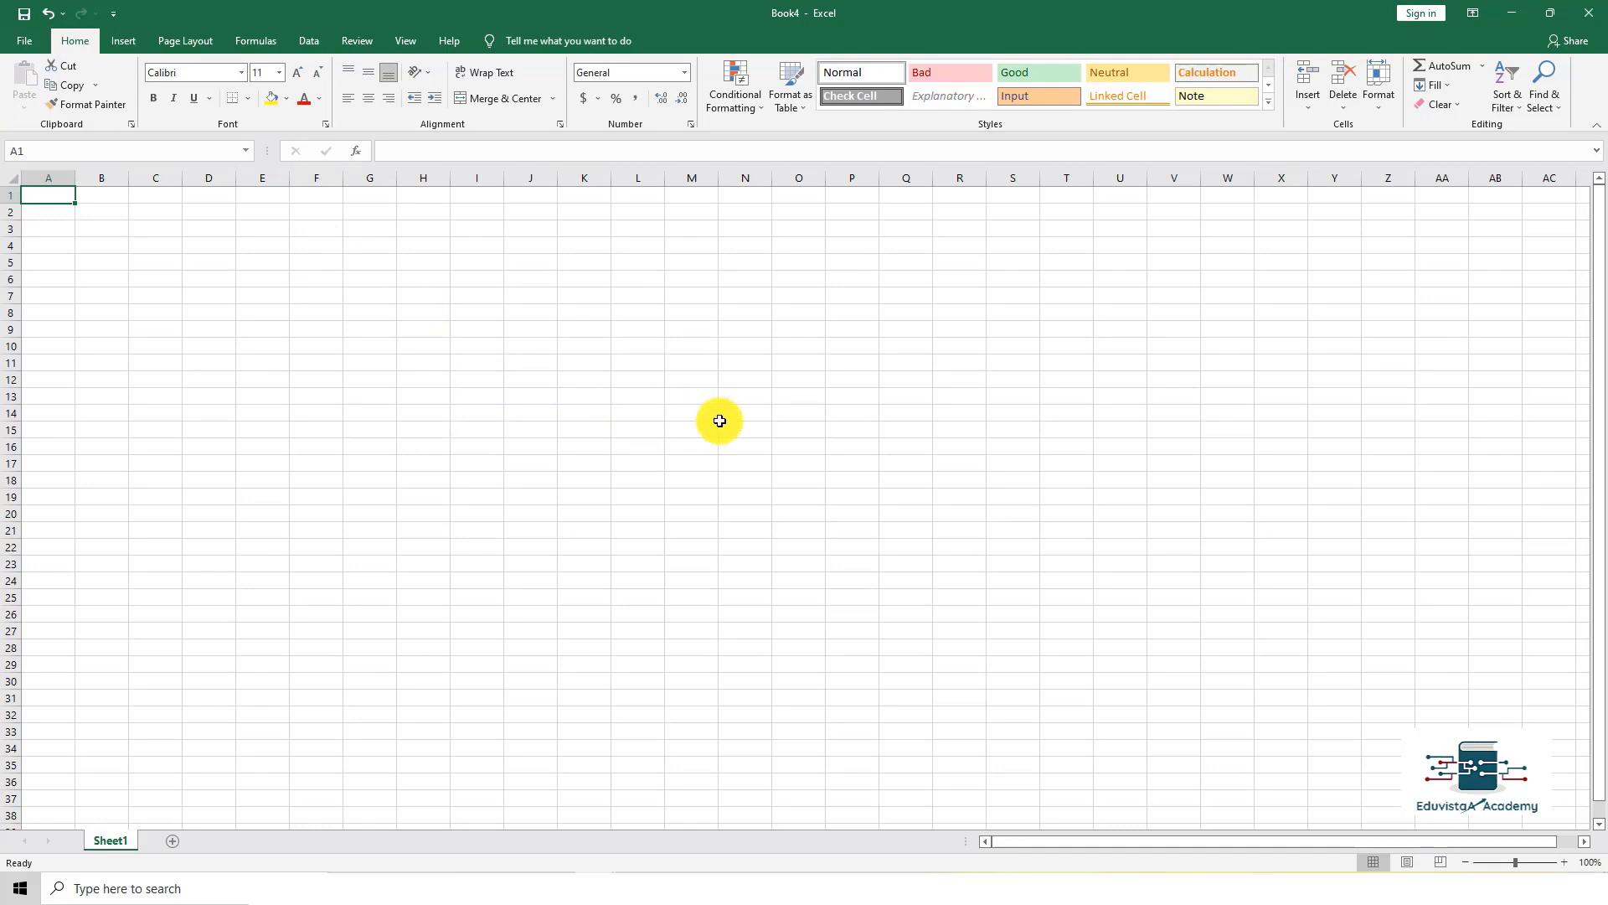
Step: Type 'Eduvistaa Academy' into cell D5, fixing the typos along the way
scroll(716, 423, up, 10)
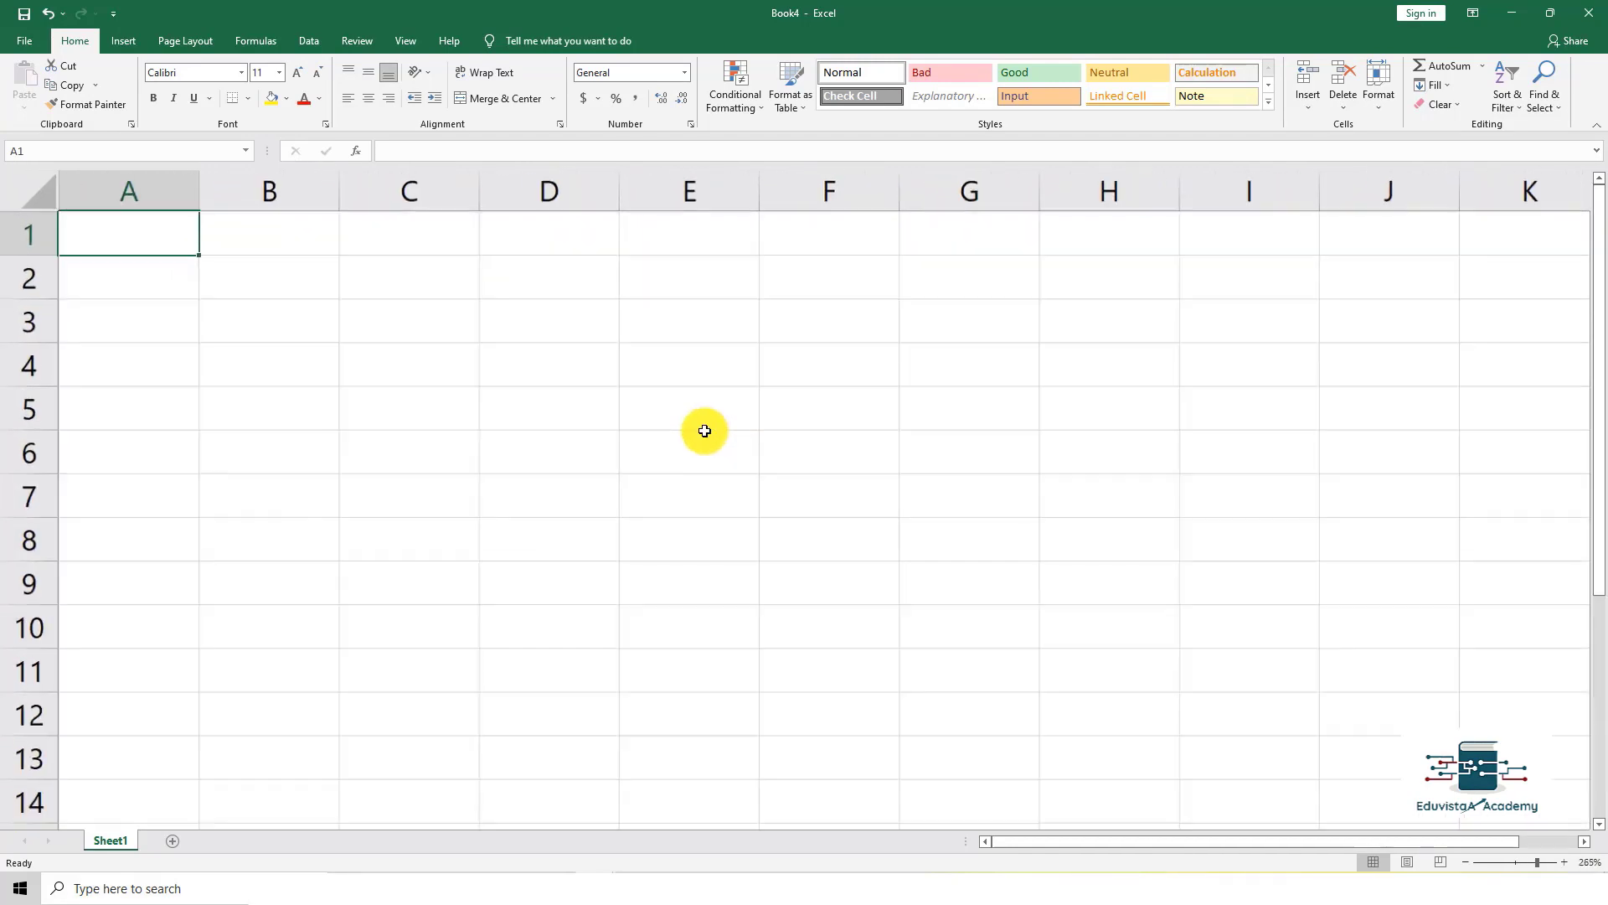
click(506, 405)
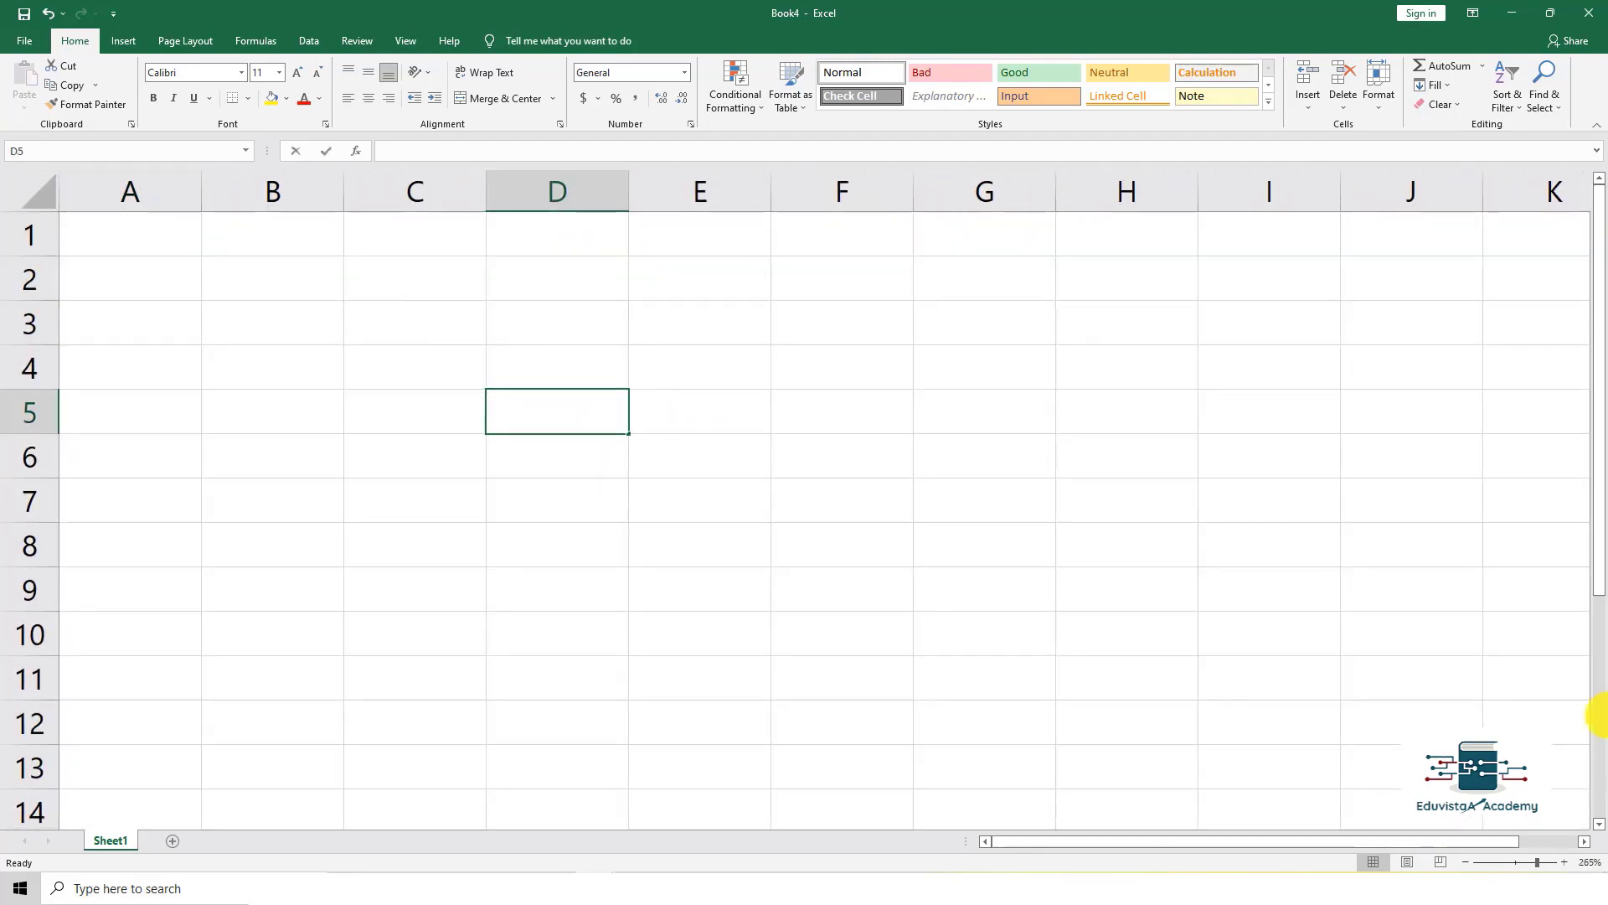
text(eduvis)
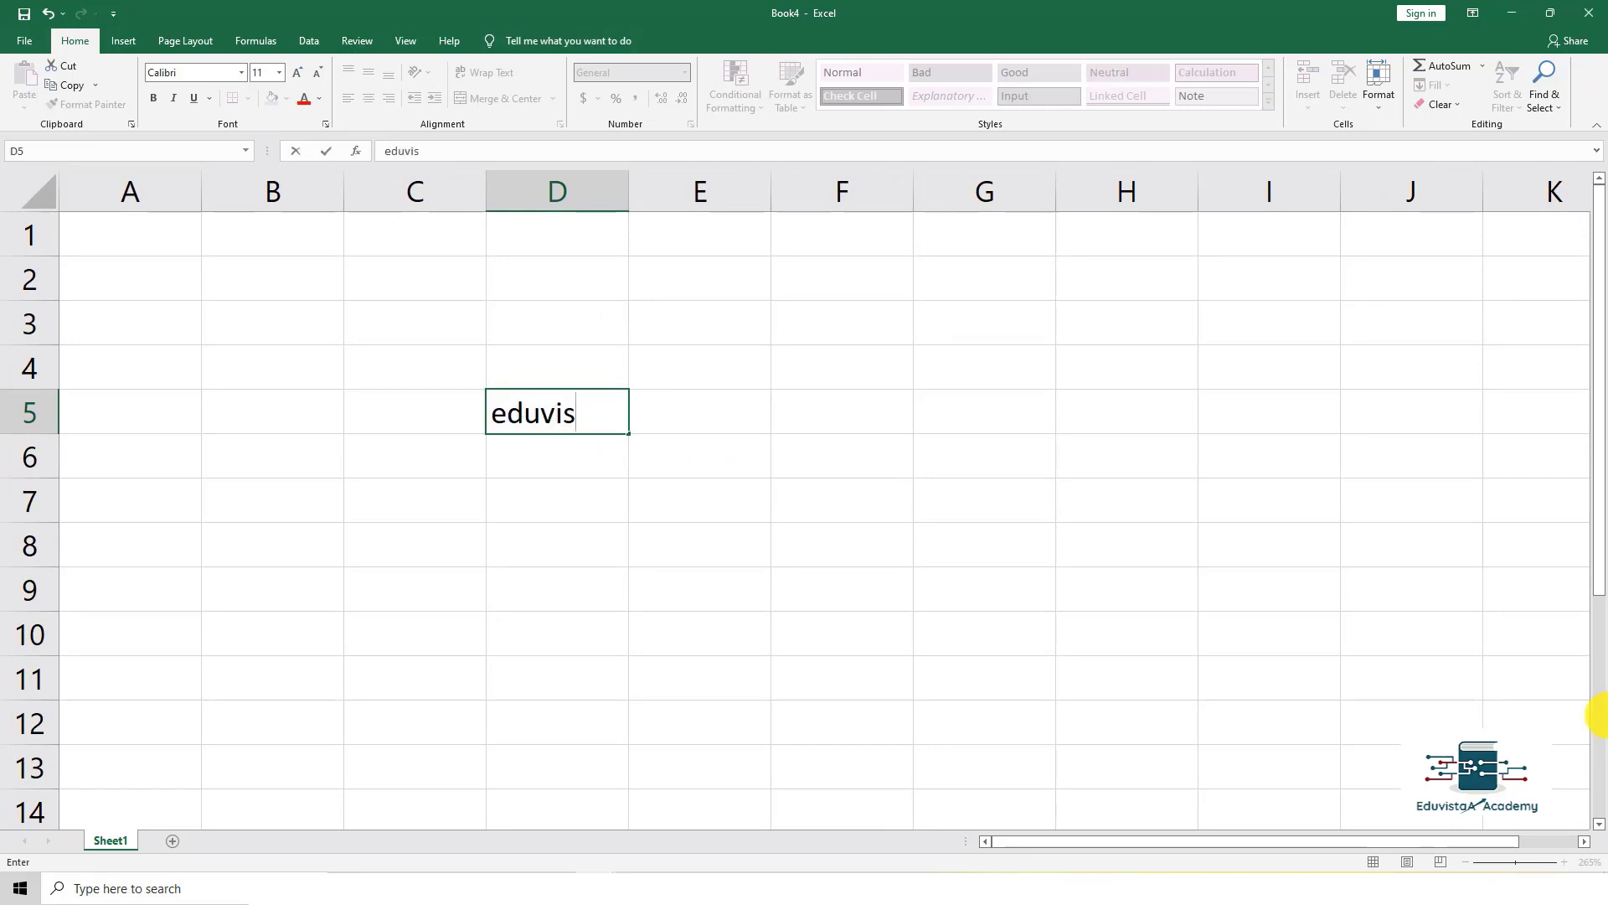
text(taa a)
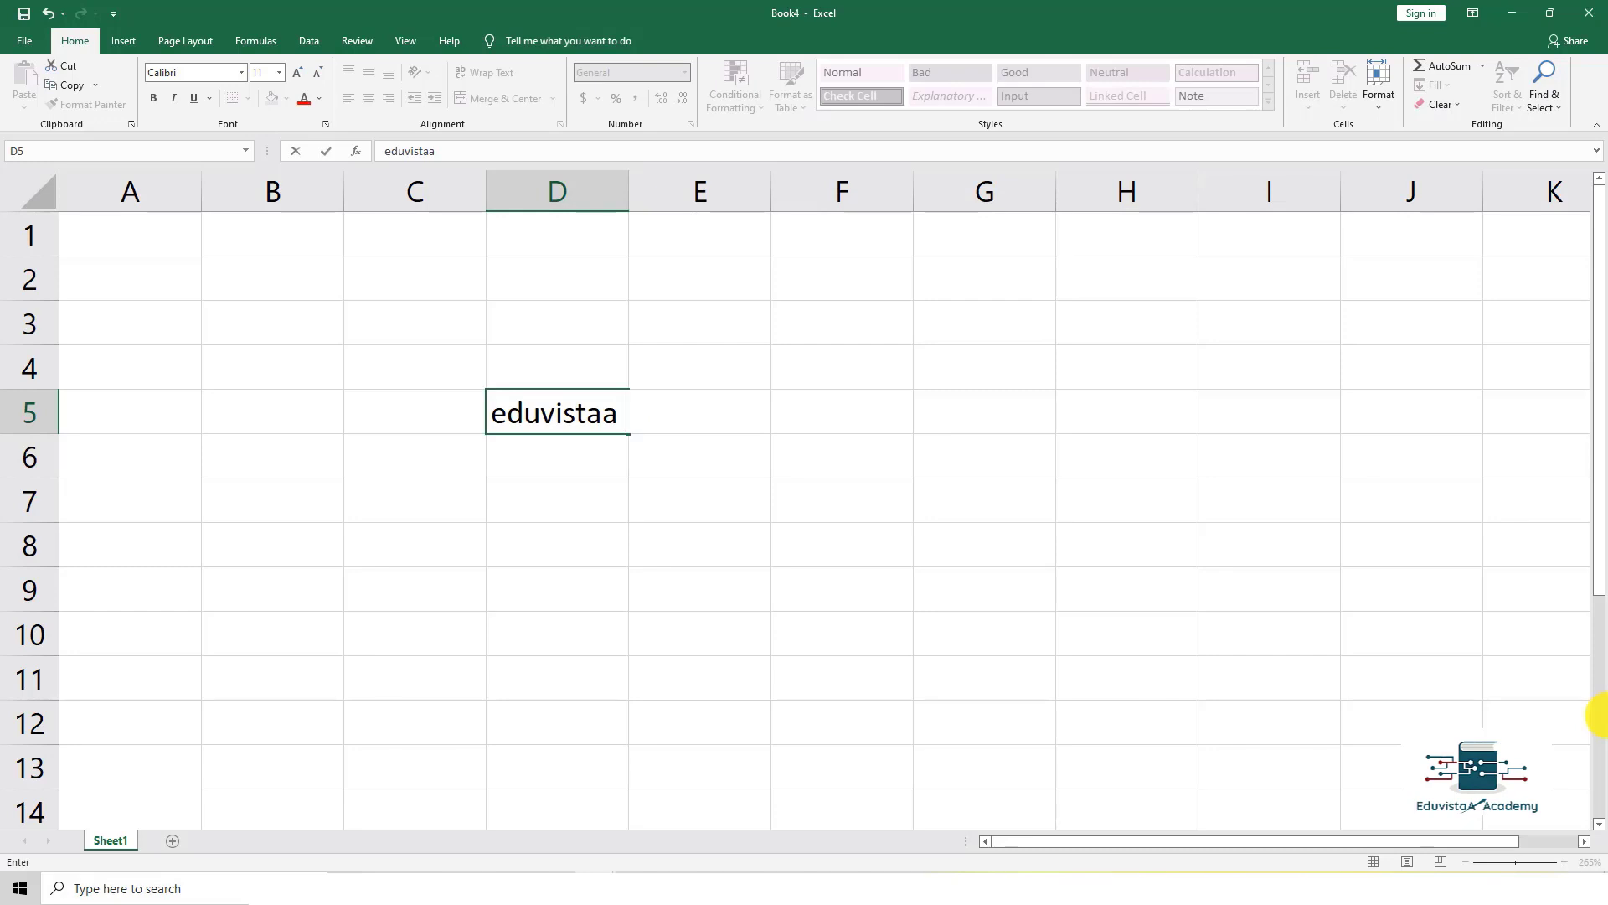
key(BackSpace)
key(BackSpace)
key(BackSpace)
key(BackSpace)
key(BackSpace)
key(BackSpace)
key(BackSpace)
key(BackSpace)
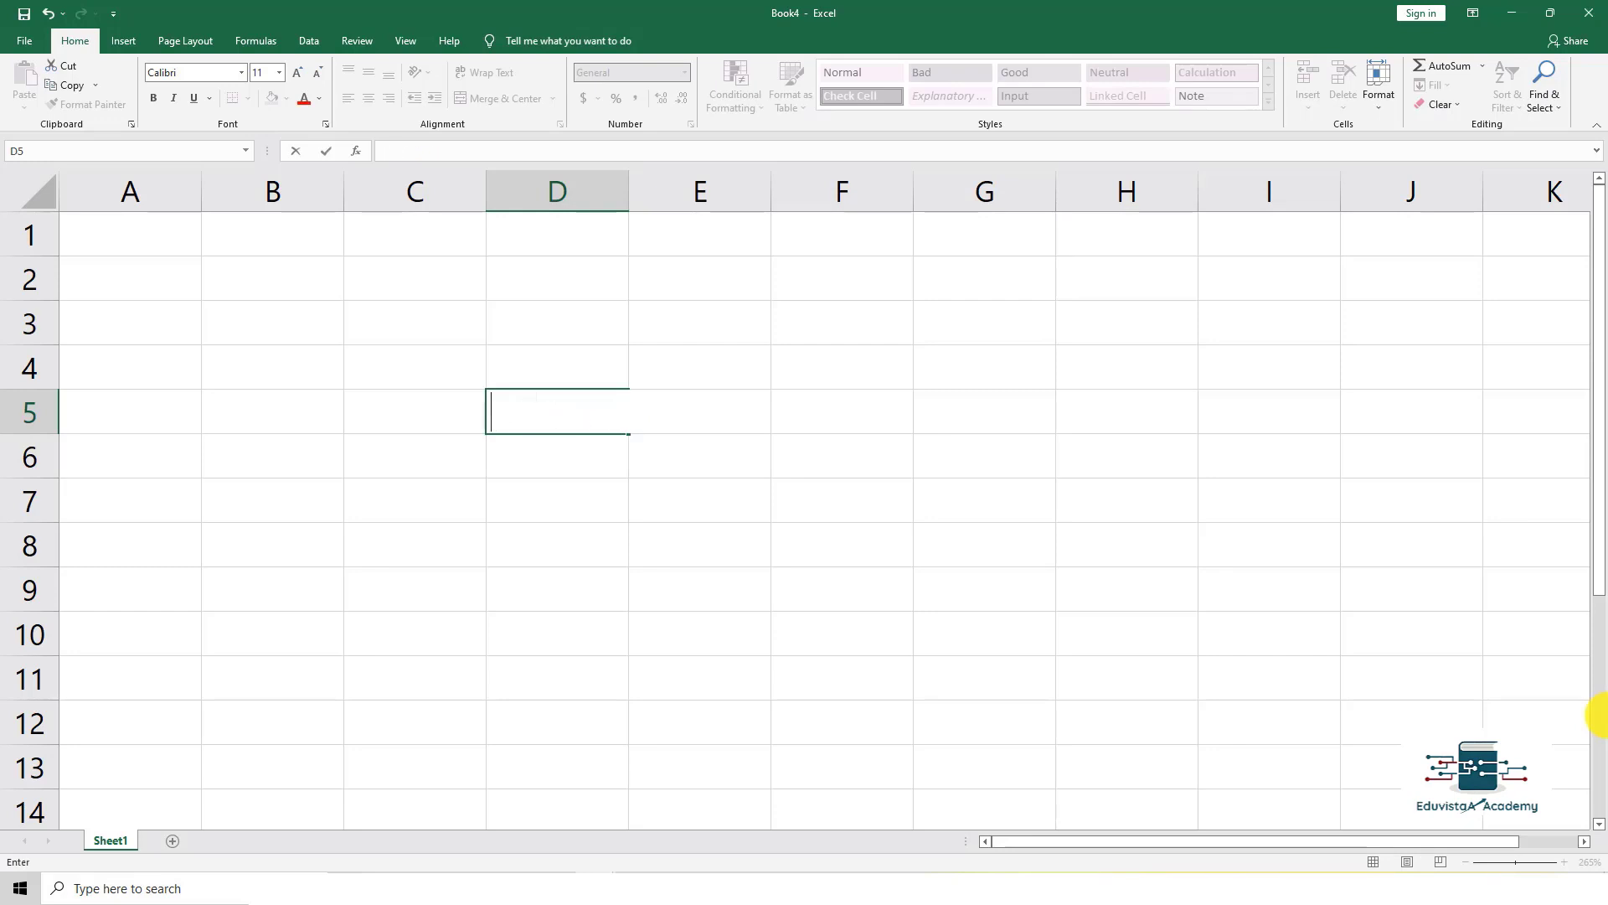
text(Eduvisyaa)
key(BackSpace)
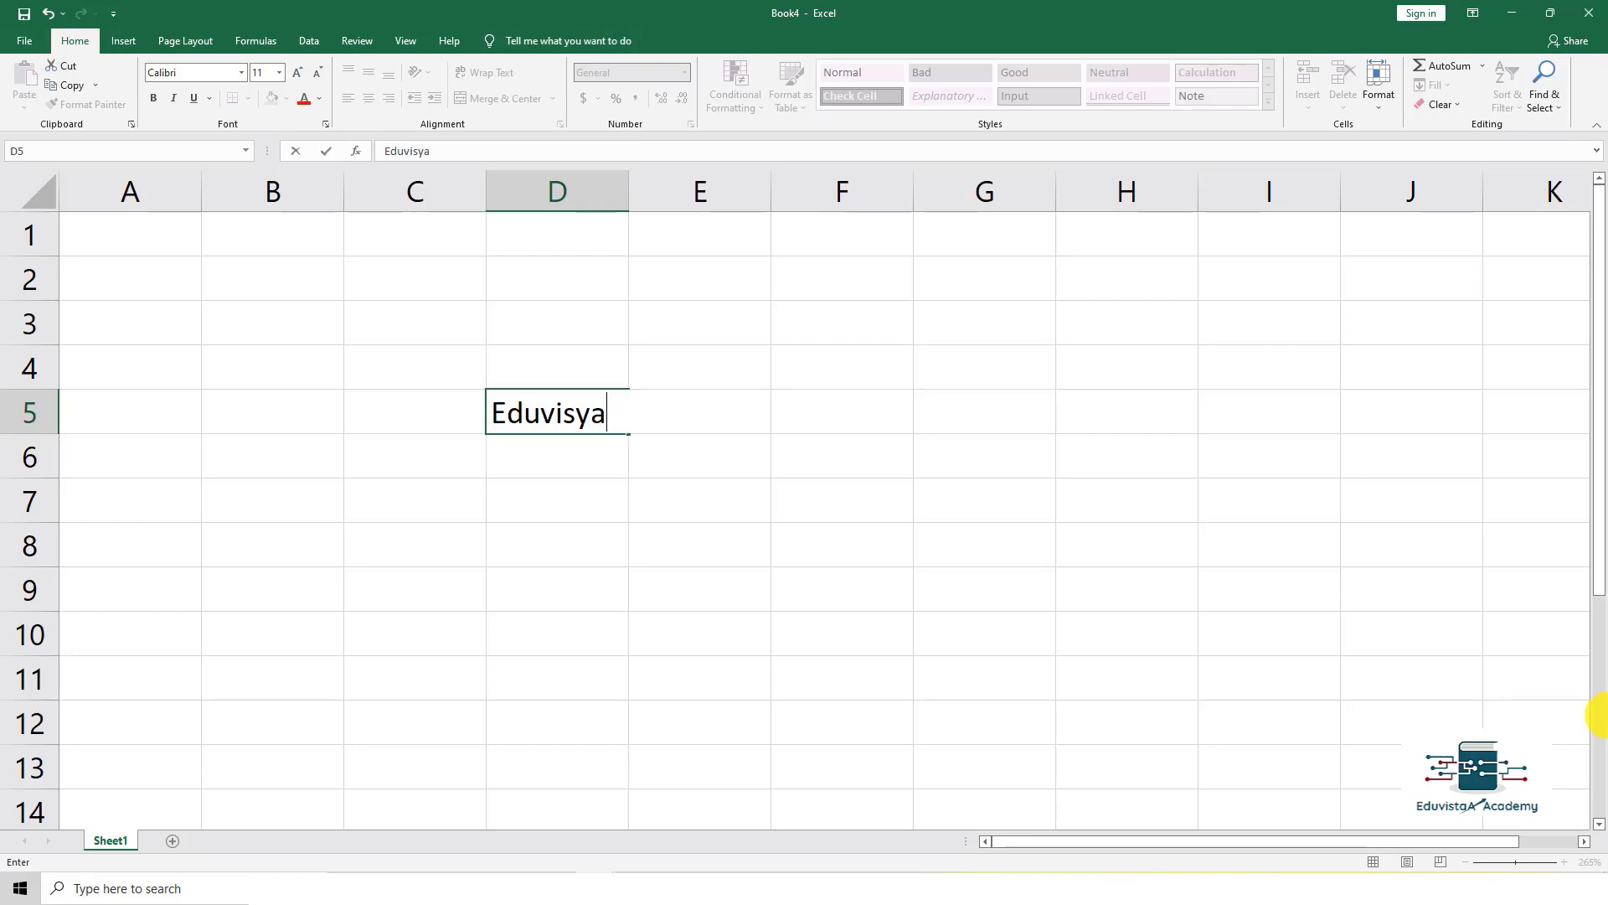
text(taa Academy)
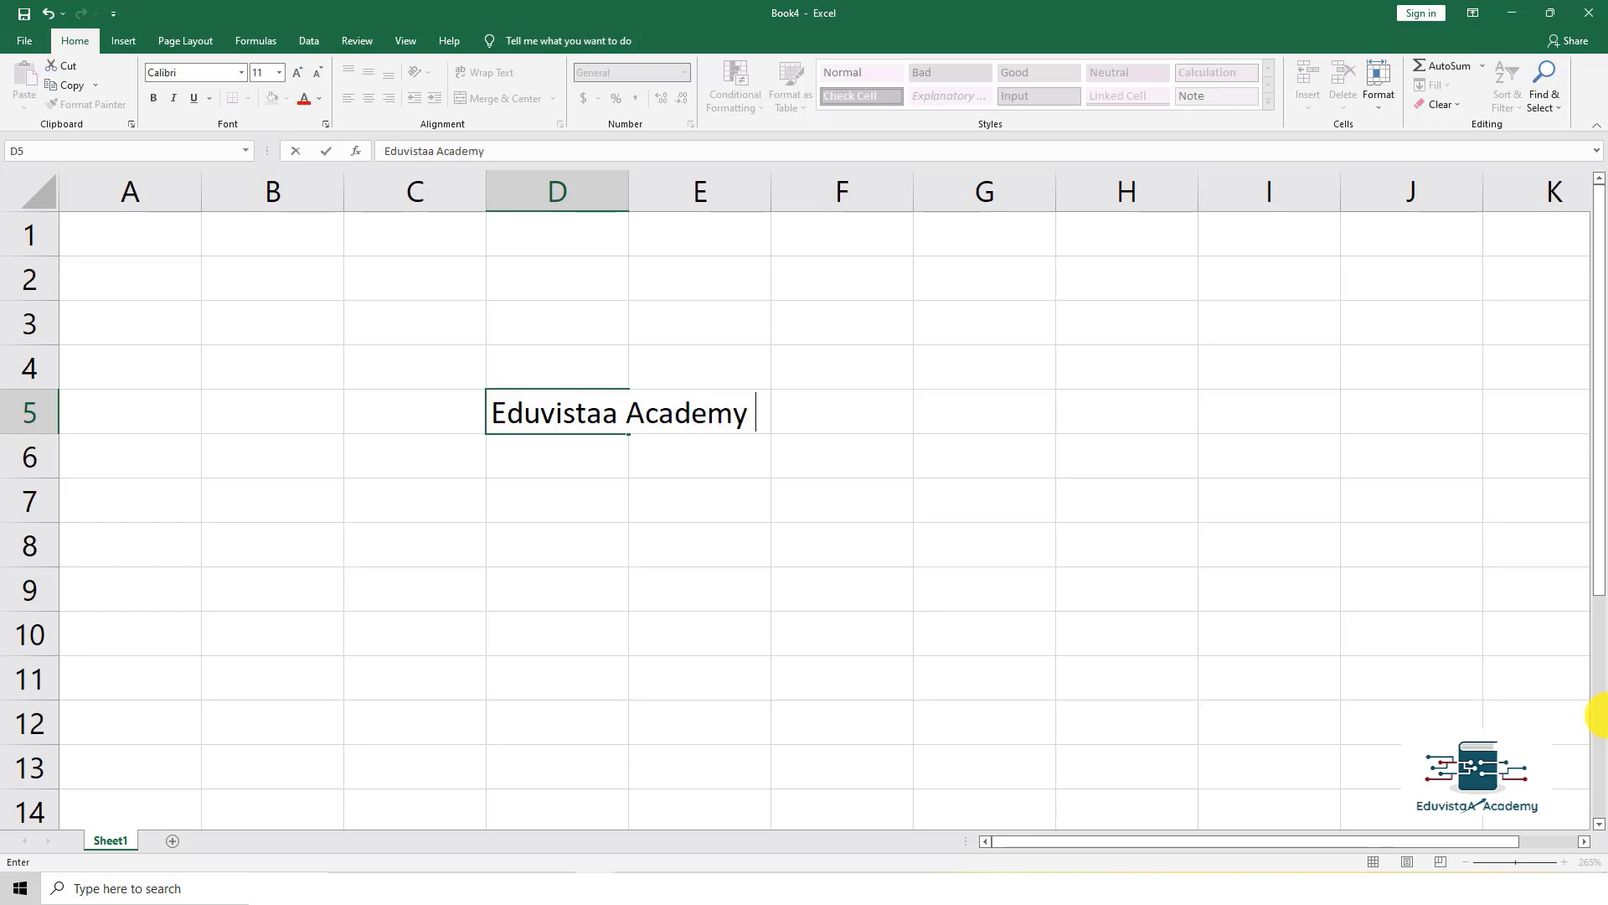
key(Return)
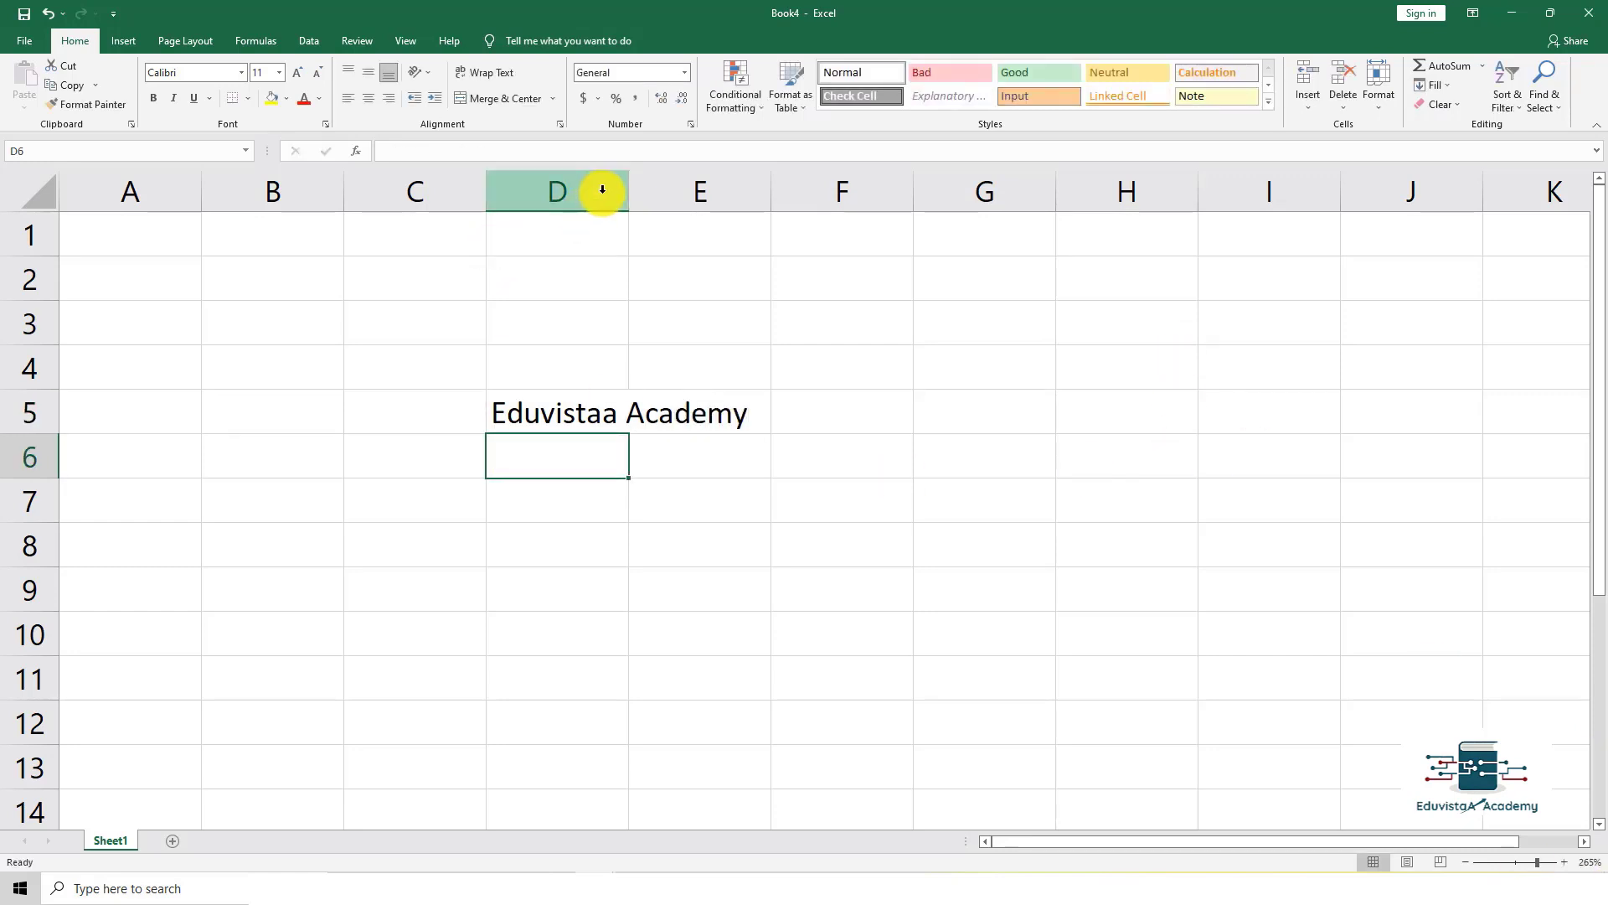
Step: Widen column D so 'Eduvistaa Academy' fits fully, then check D5
drag(628, 188, 776, 193)
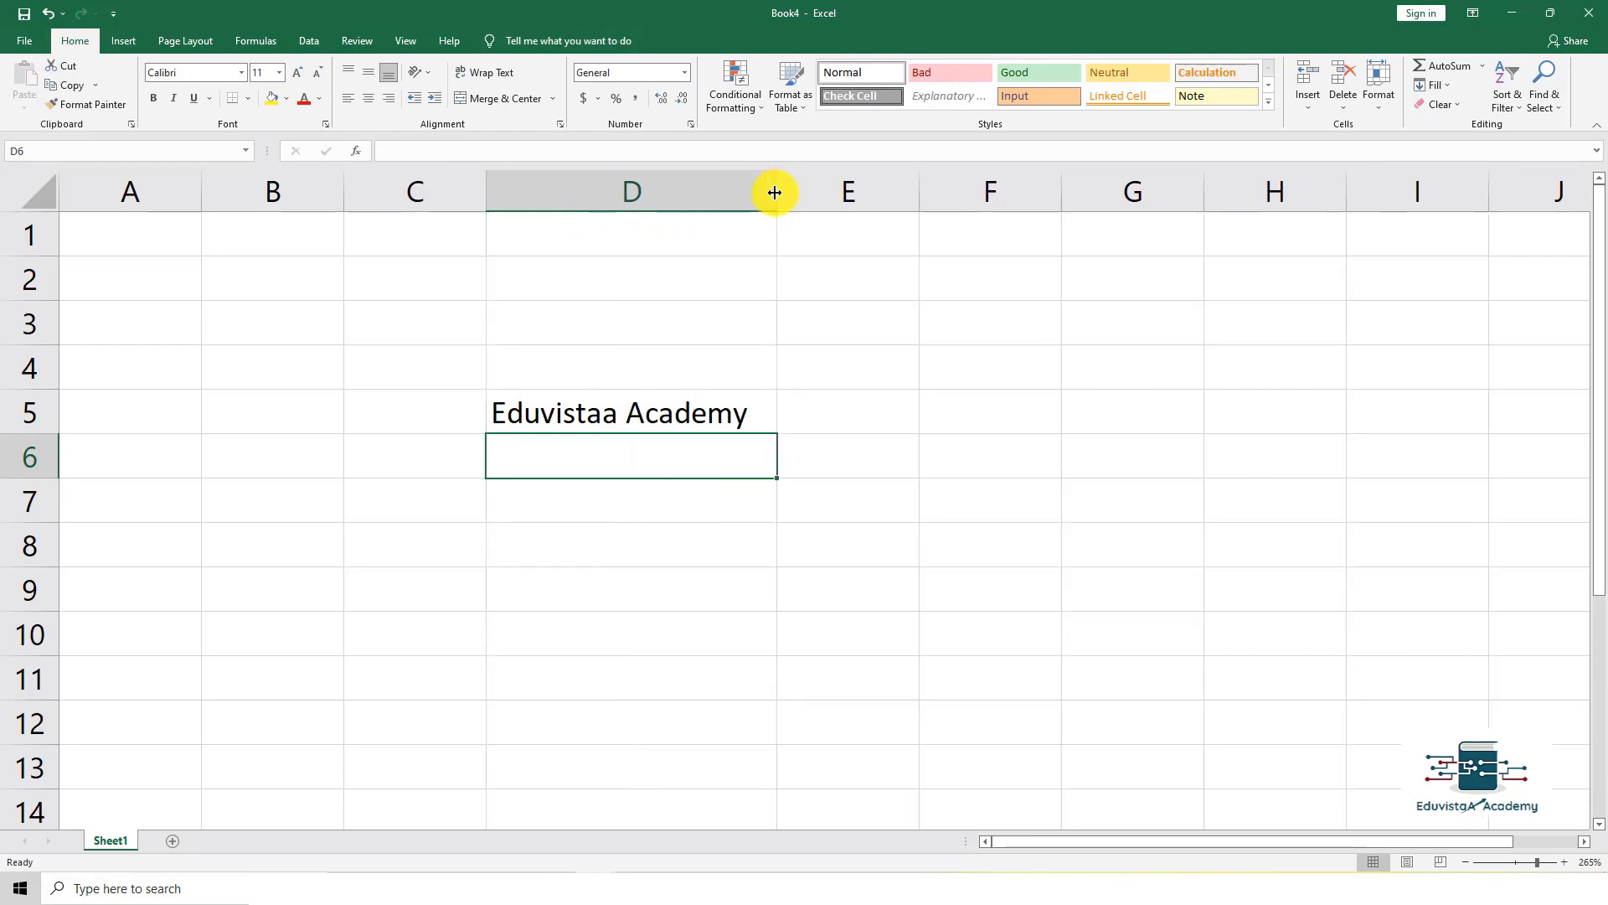
click(800, 322)
click(675, 415)
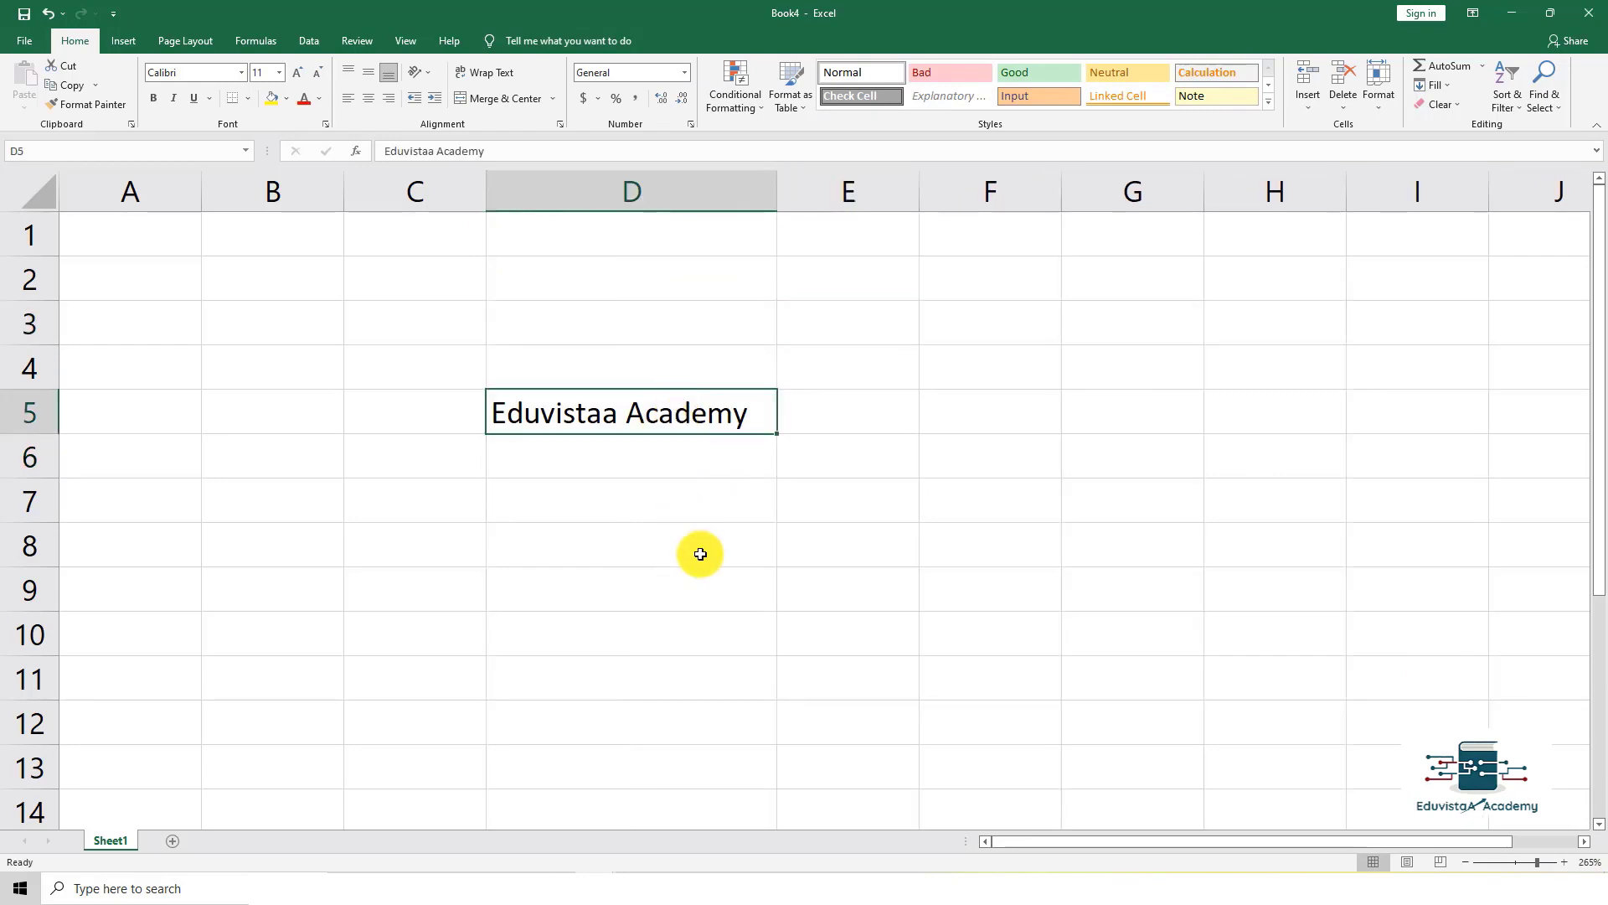
scroll(763, 551, down, 8)
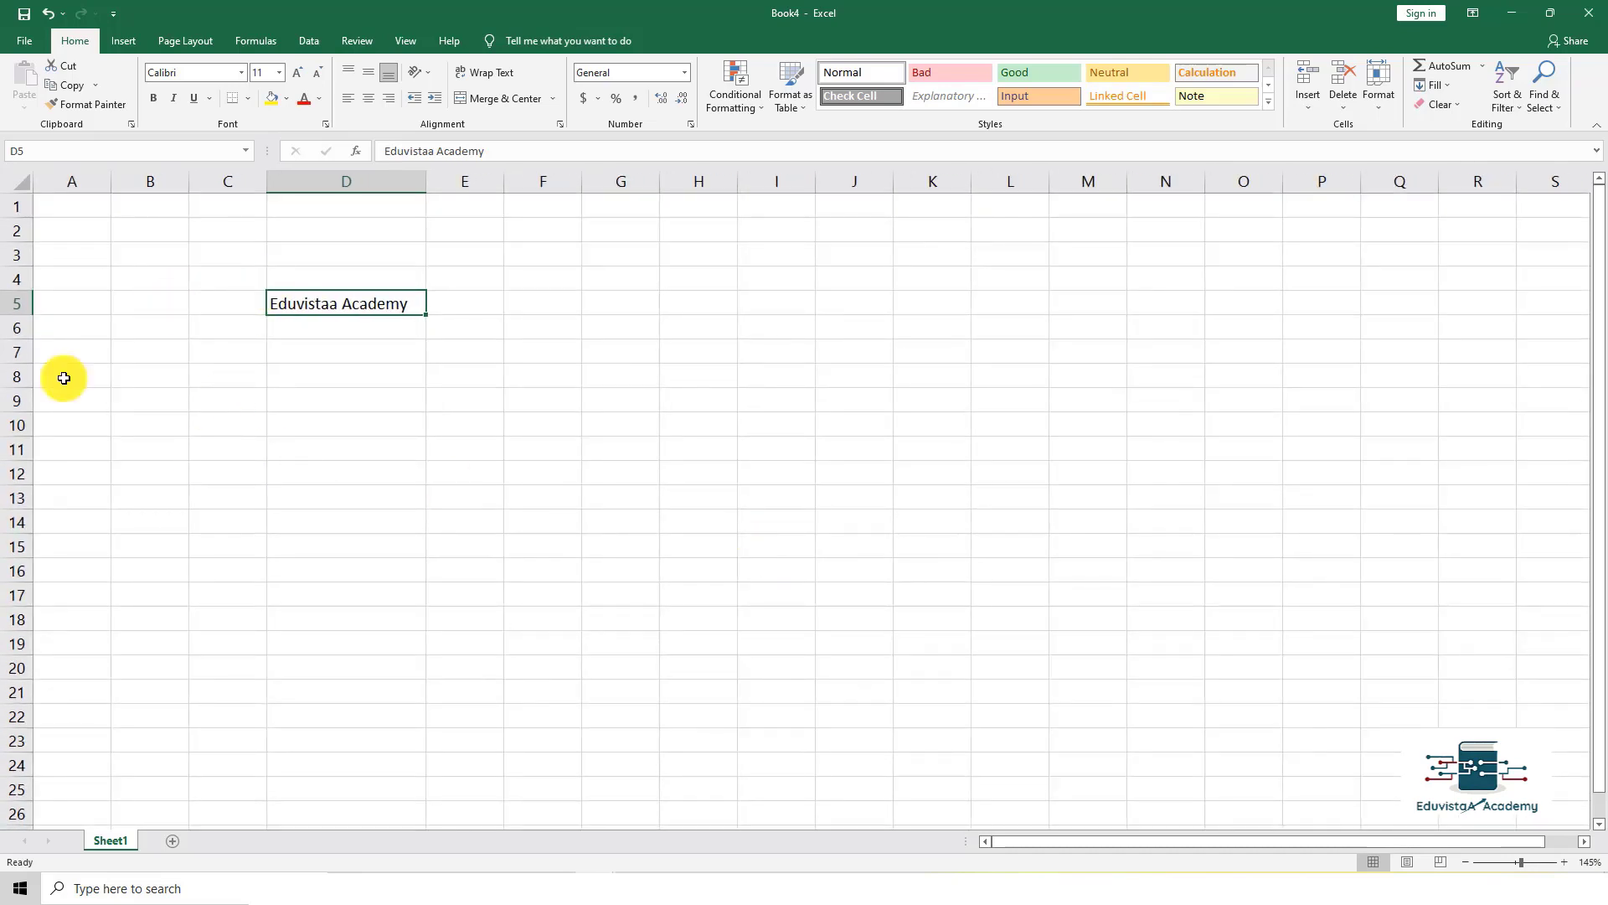
click(538, 491)
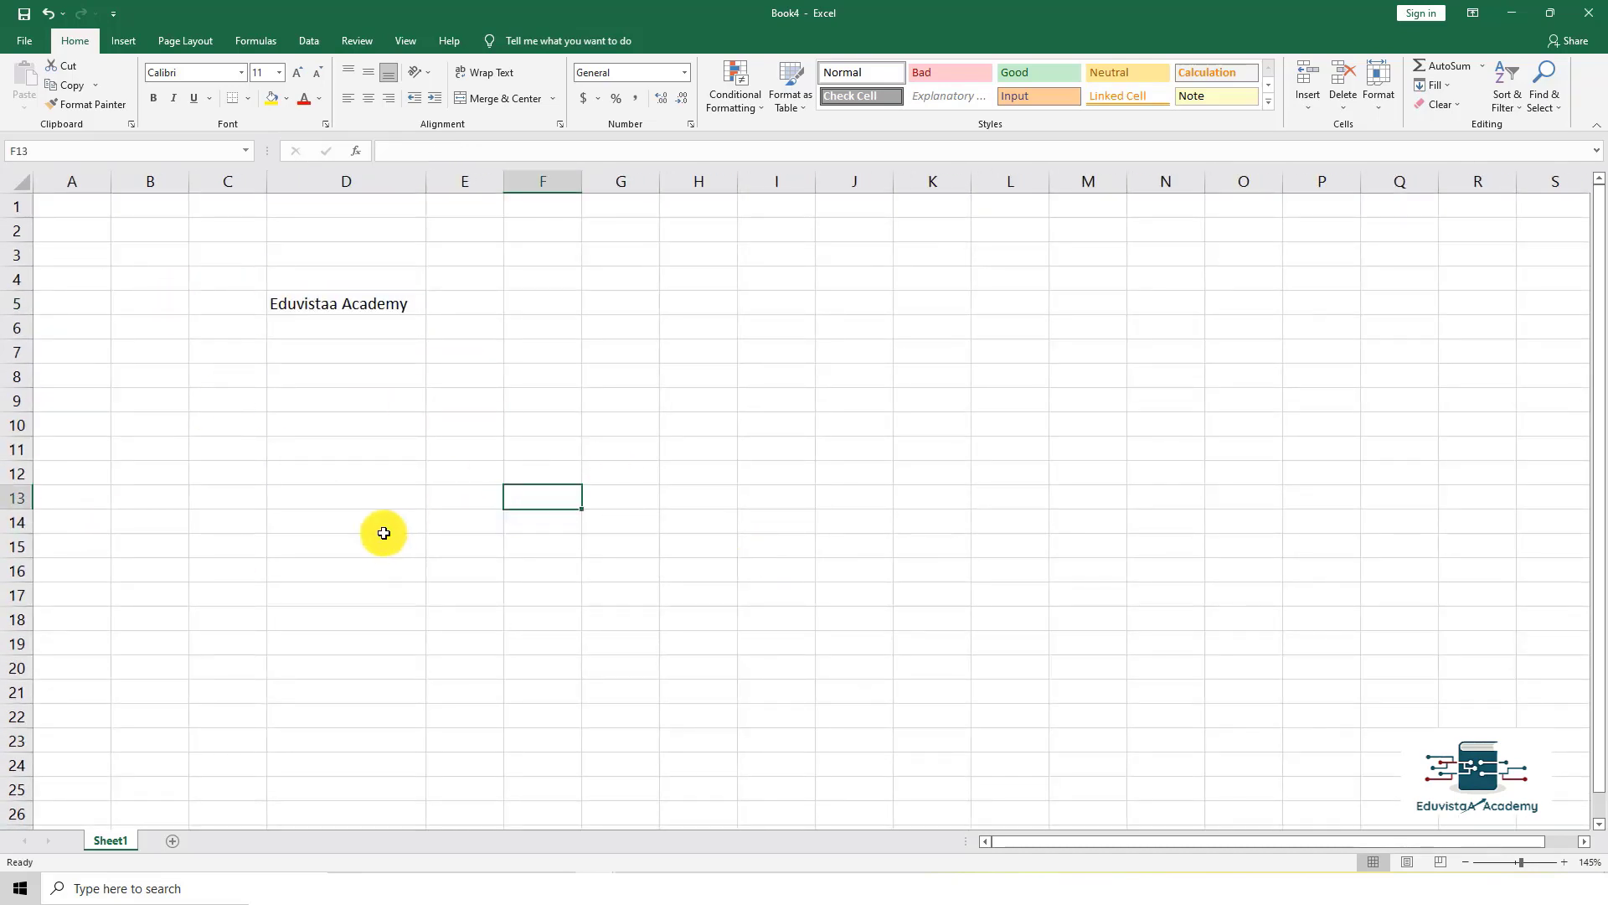
Step: Protect the current sheet from File > Info, entering and confirming the sheet password
click(18, 41)
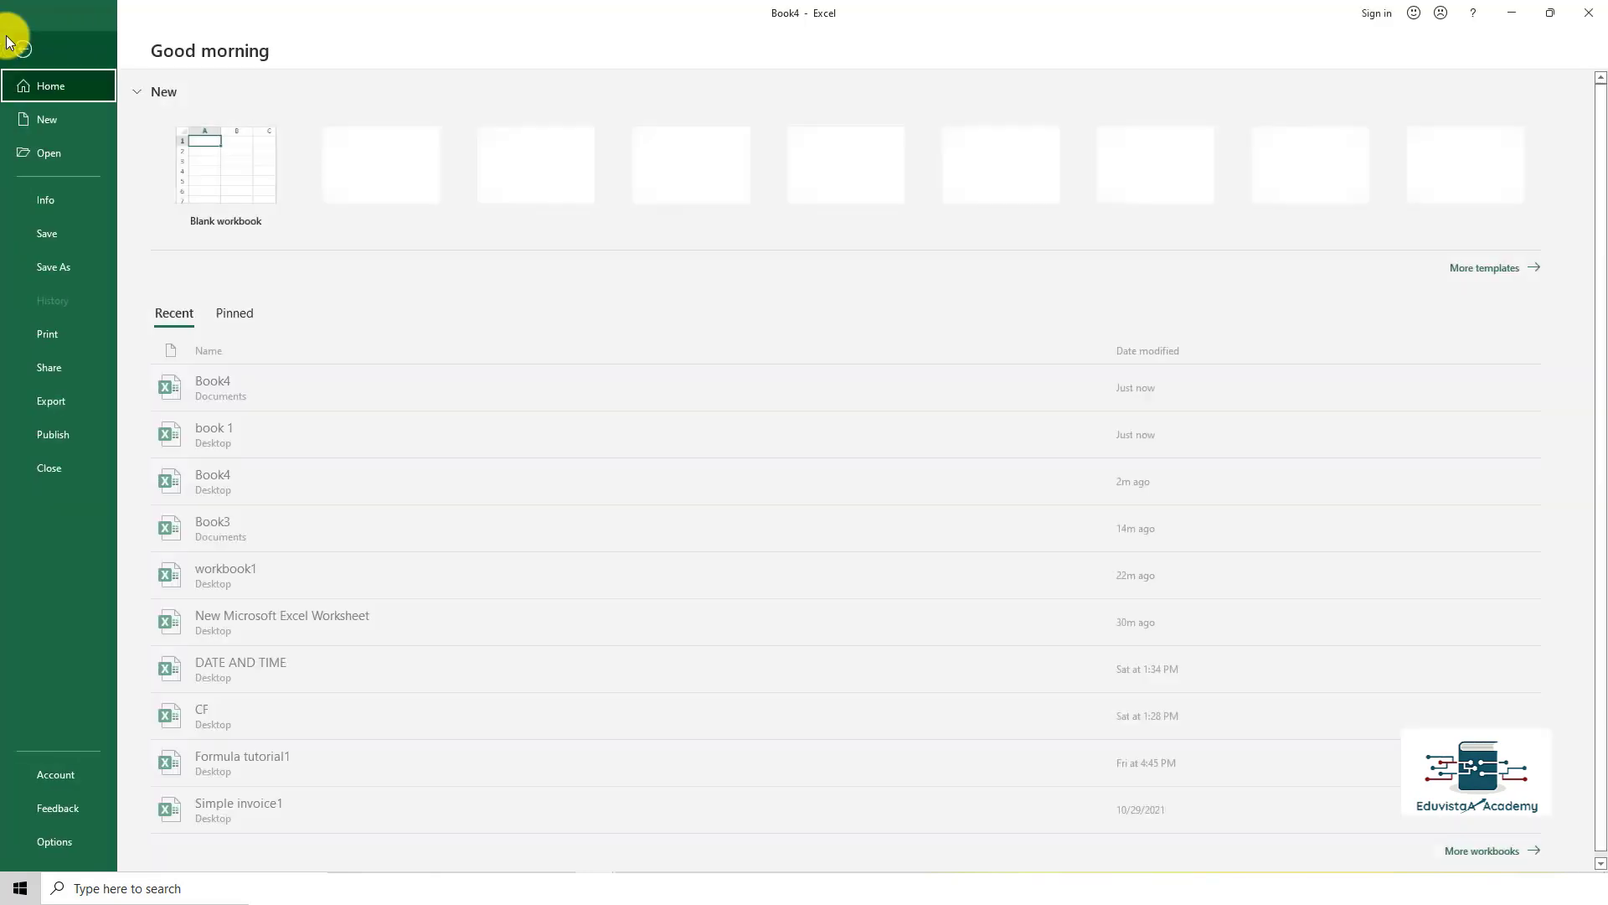
click(26, 198)
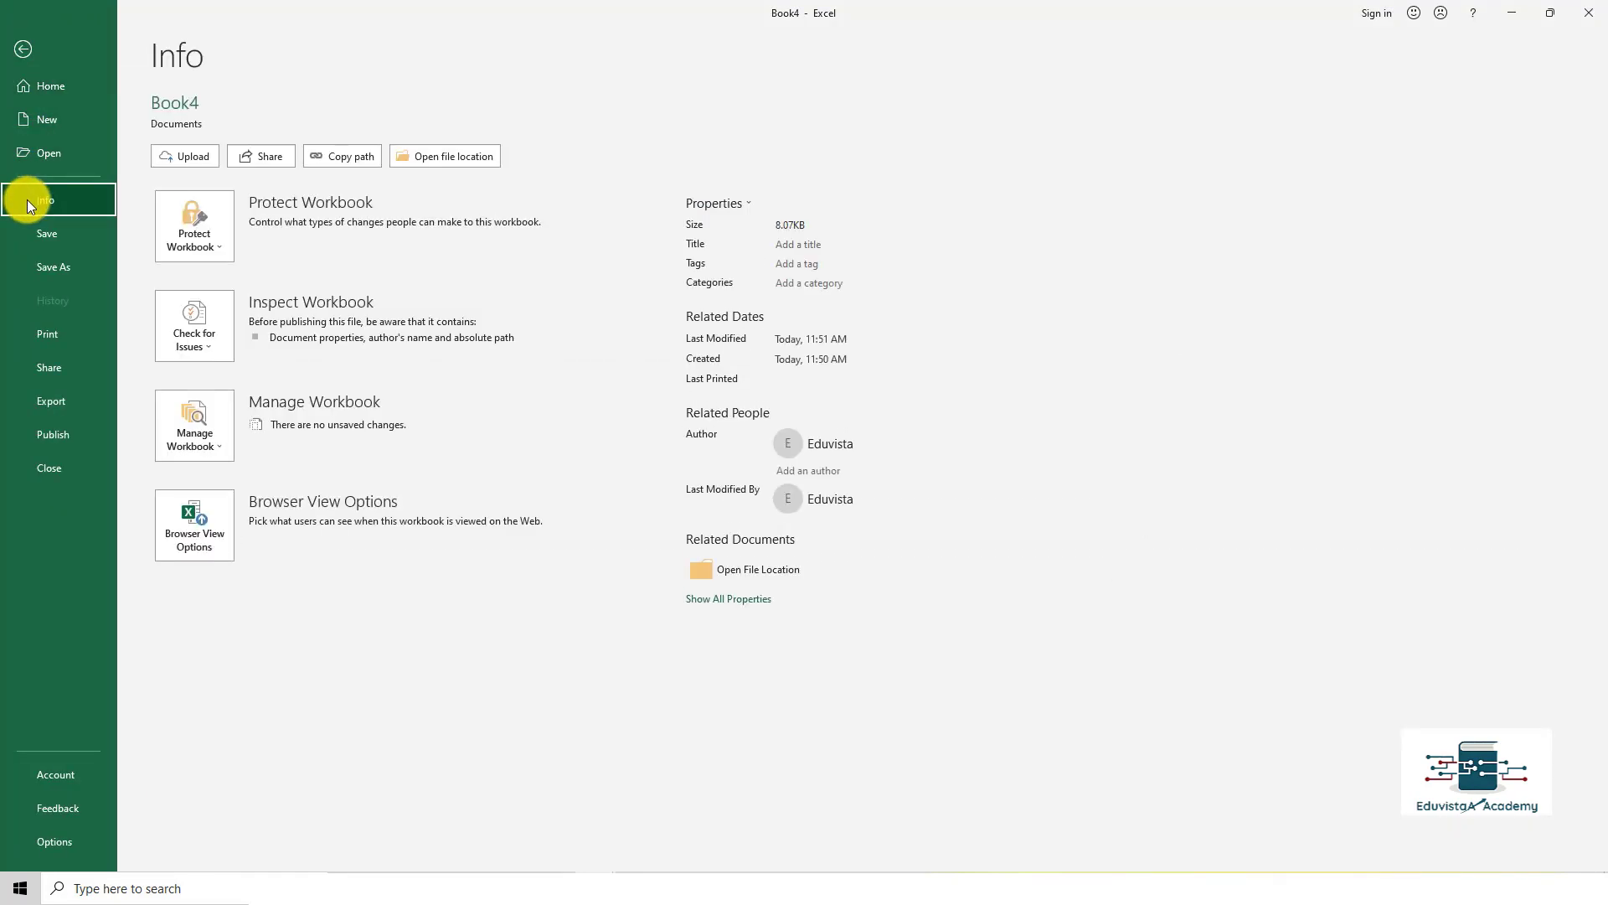
click(186, 240)
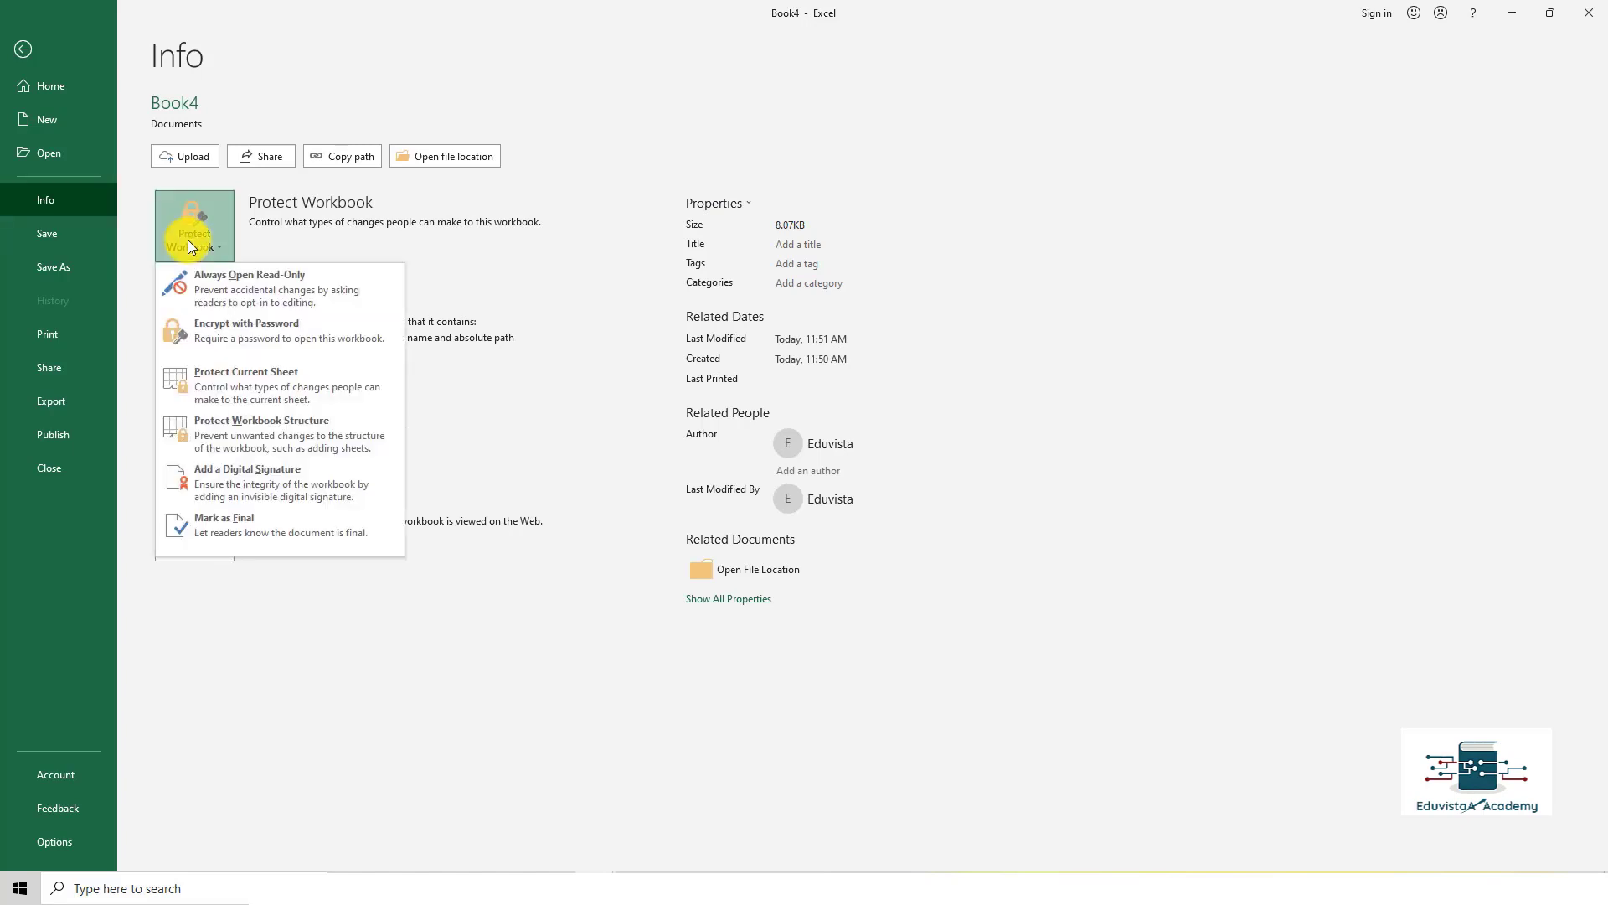
click(244, 379)
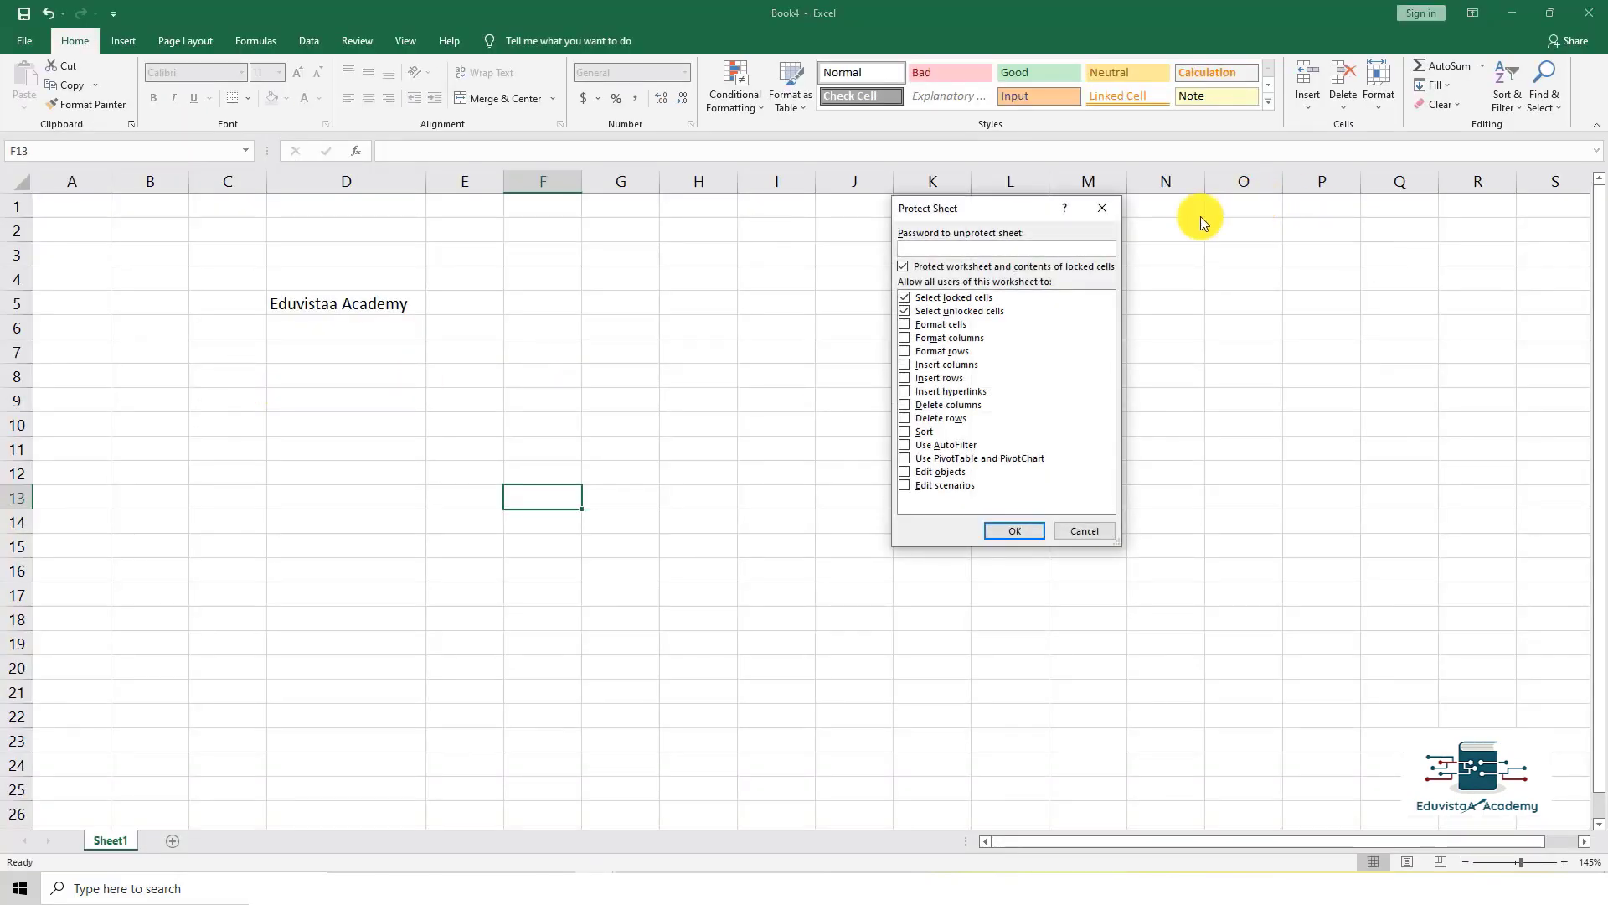
text(123)
click(1012, 528)
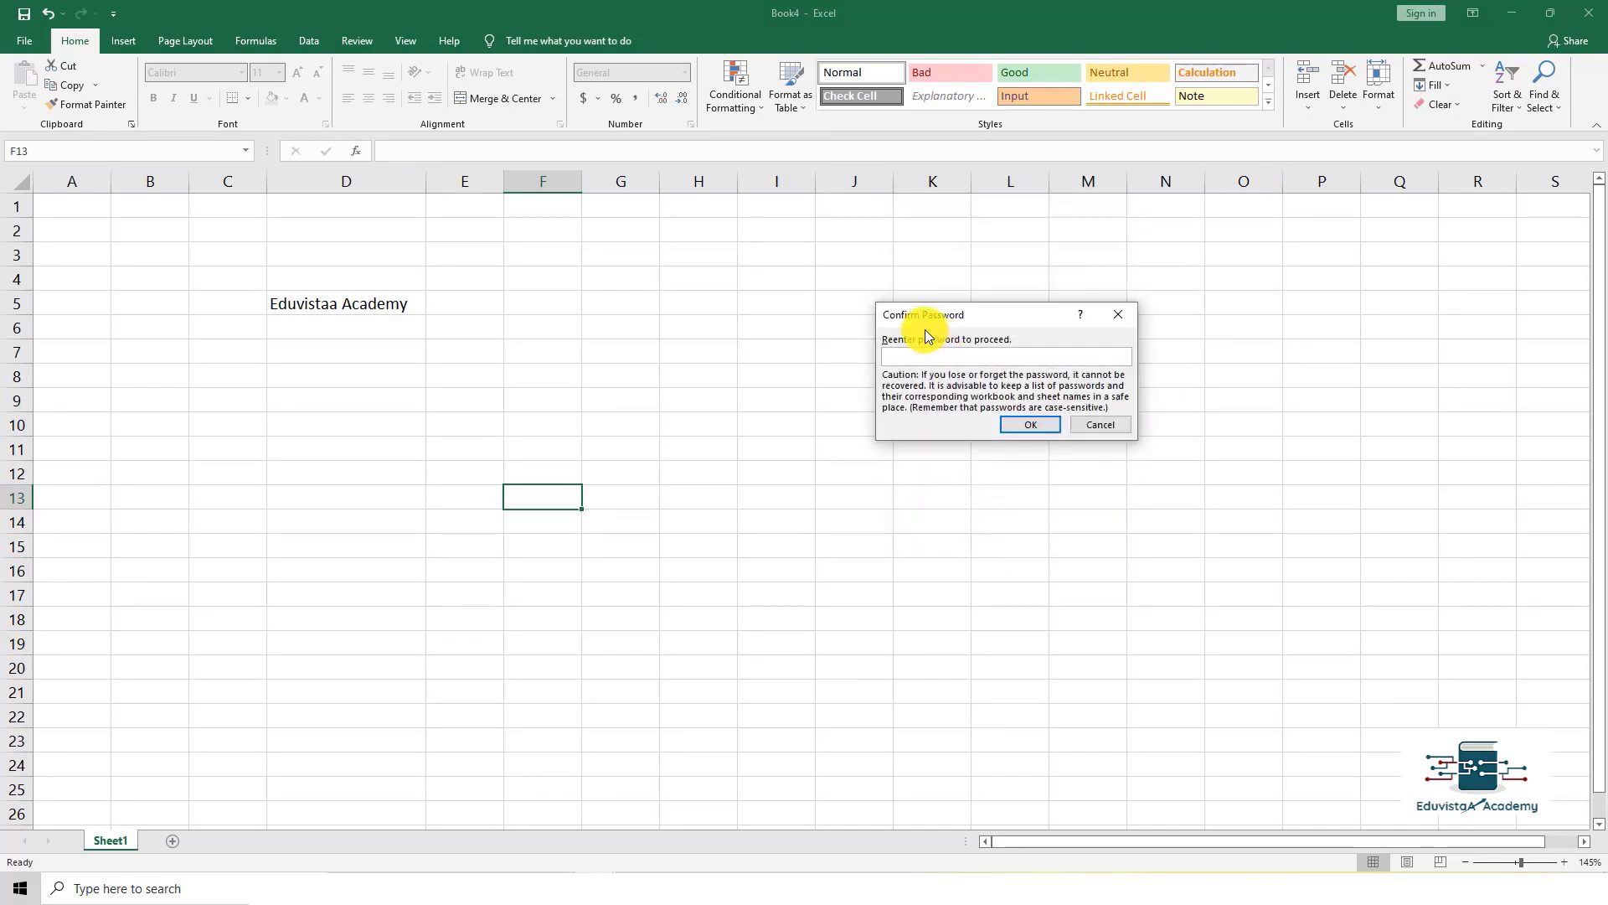
text(123)
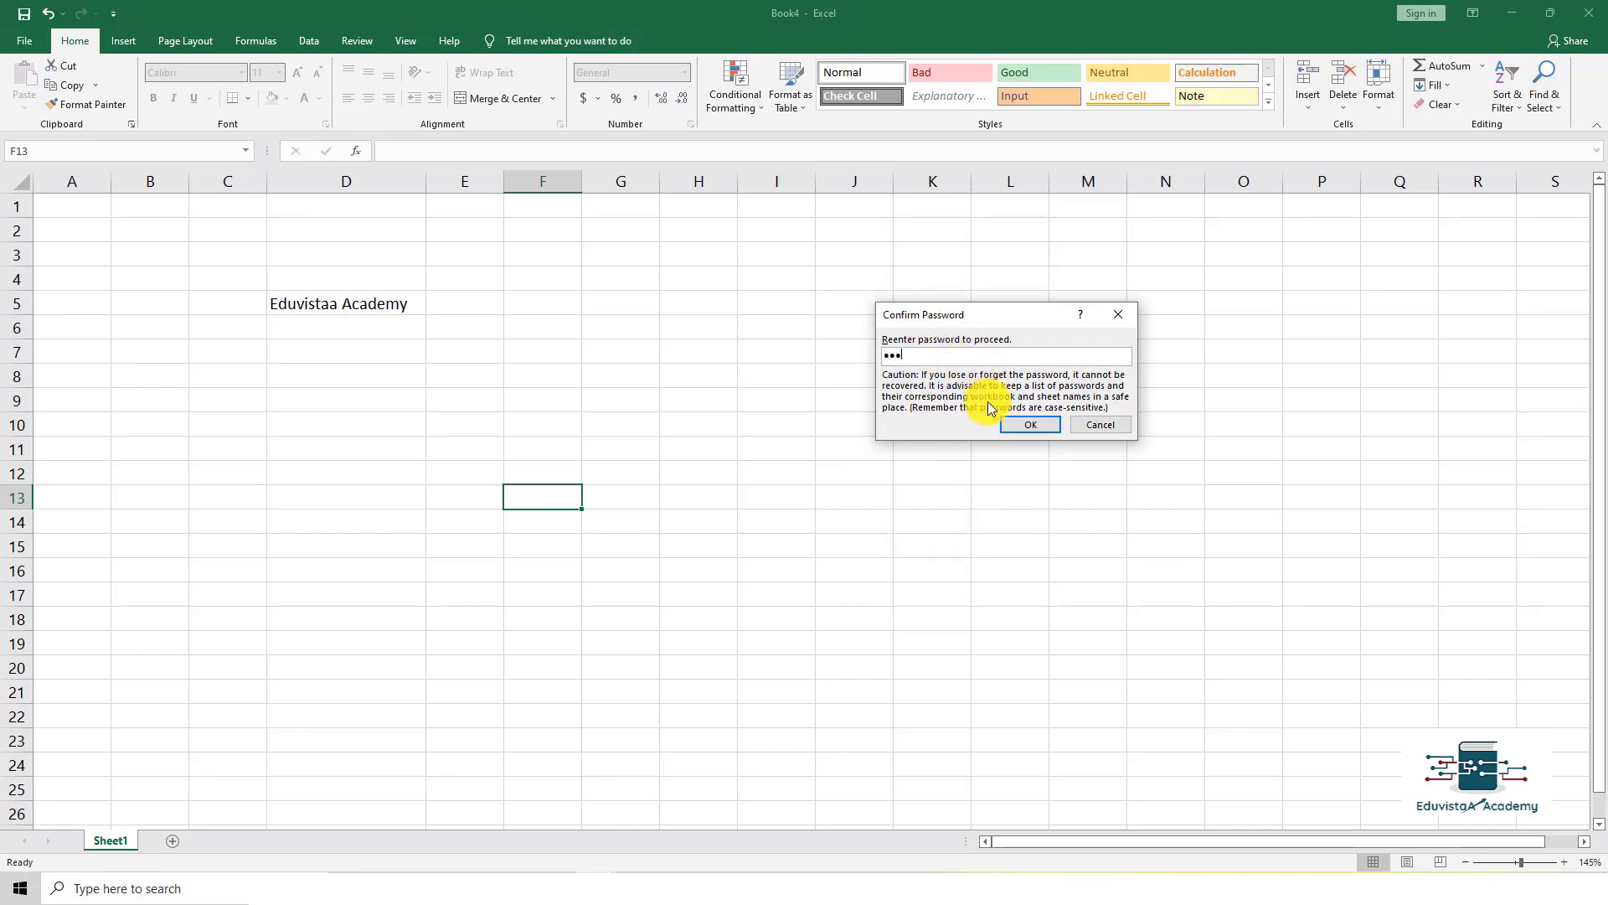
click(1013, 425)
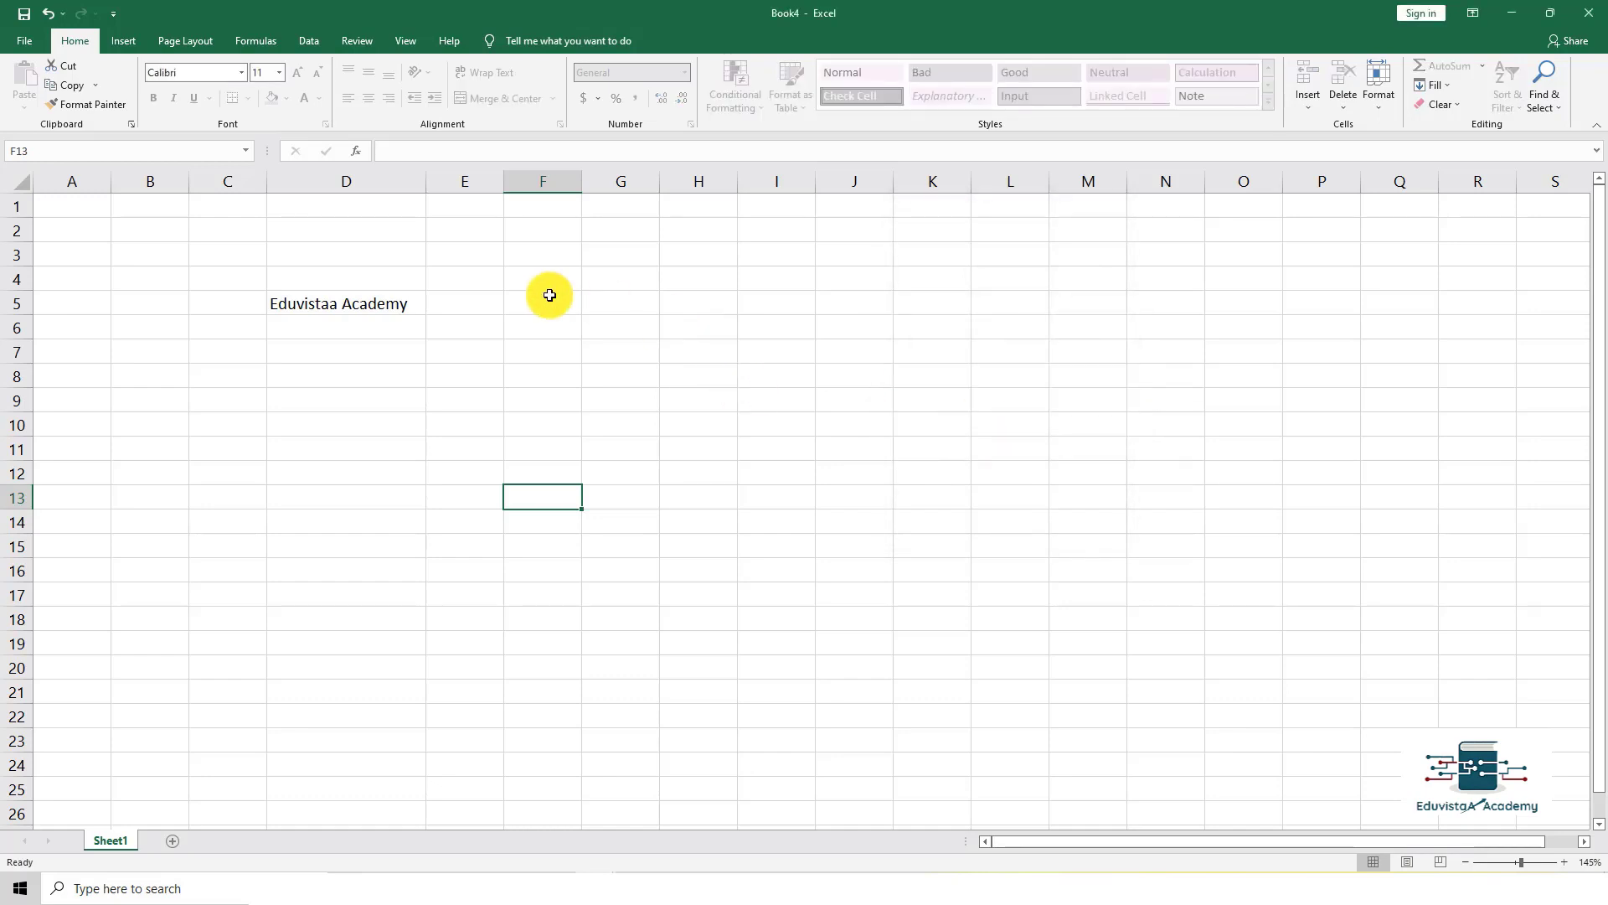
double_click(768, 355)
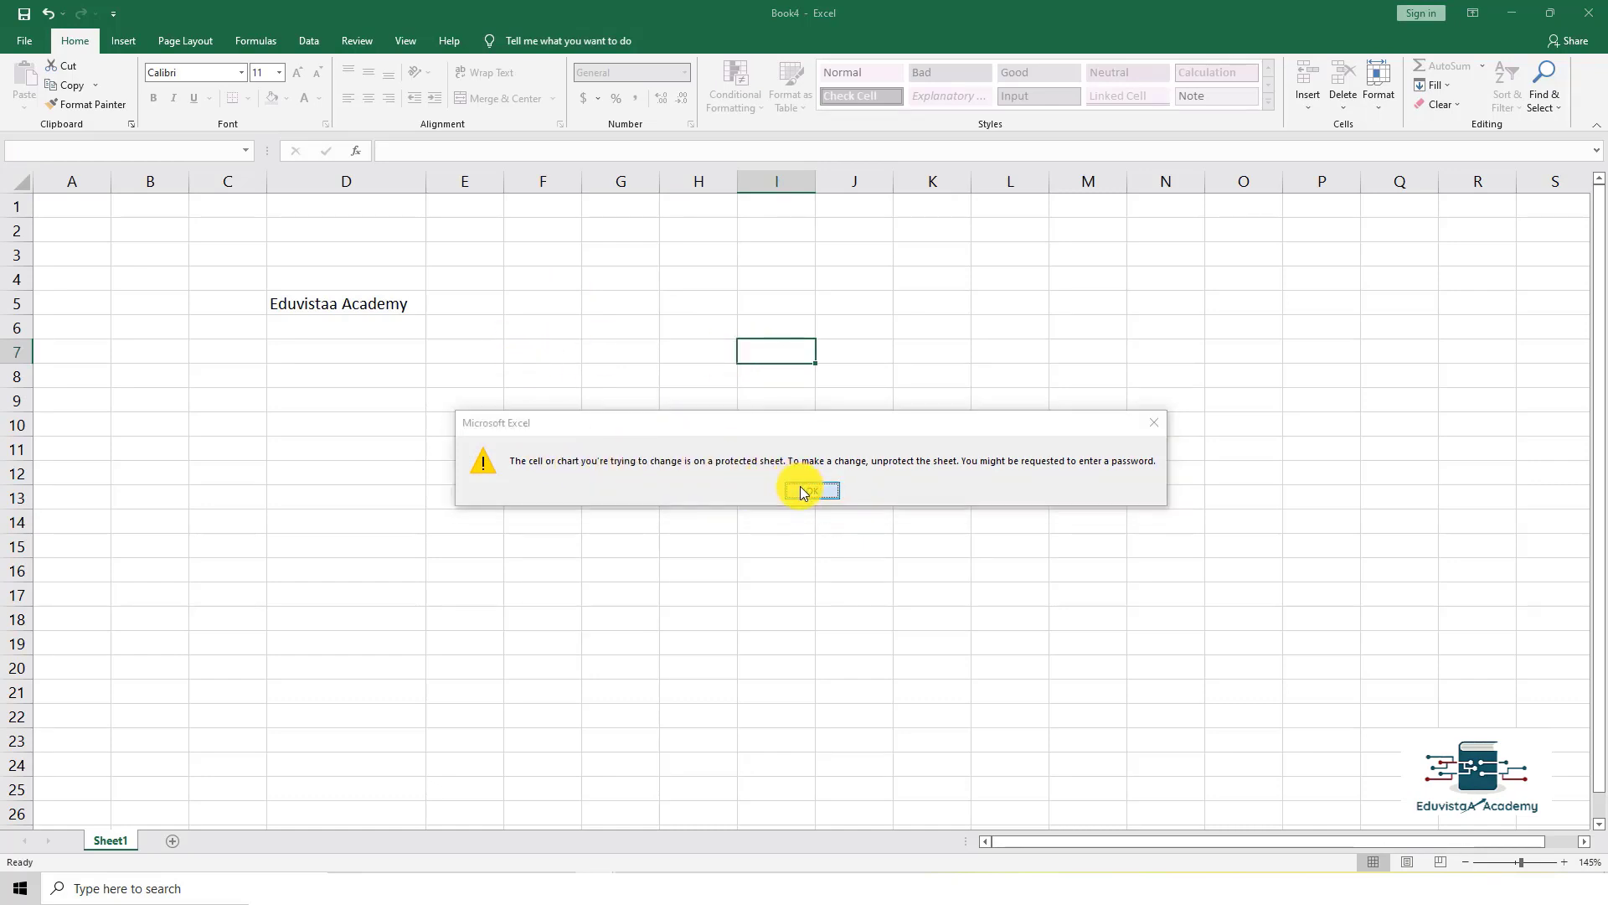
click(799, 485)
click(575, 355)
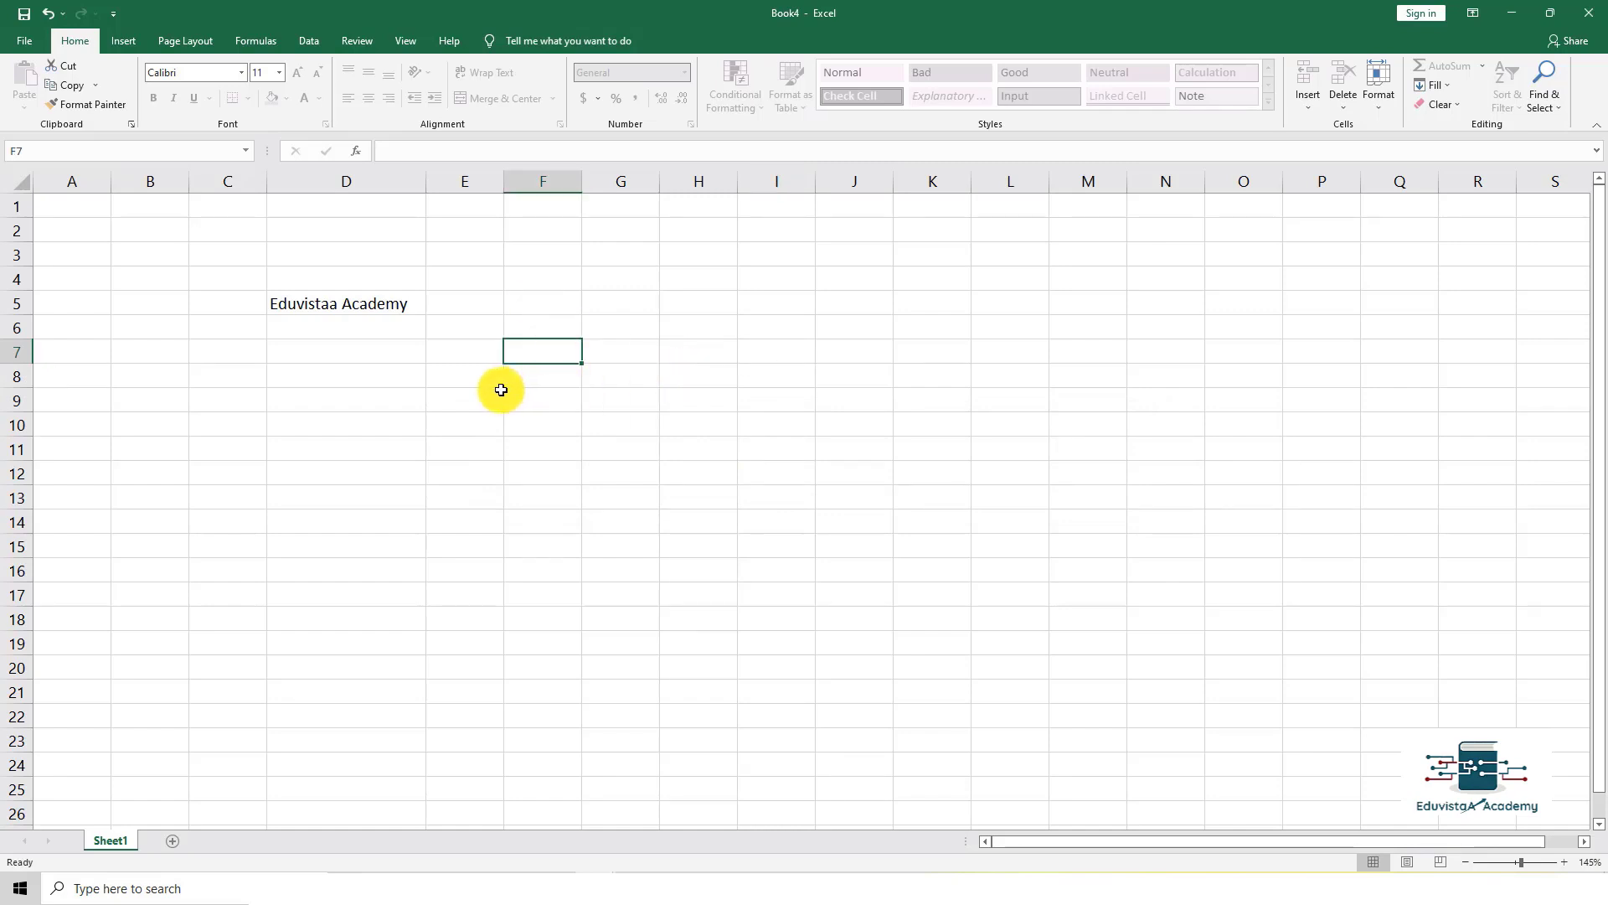
click(32, 44)
Step: Unprotect the sheet from the Info page by entering its password, then return to the worksheet
click(57, 198)
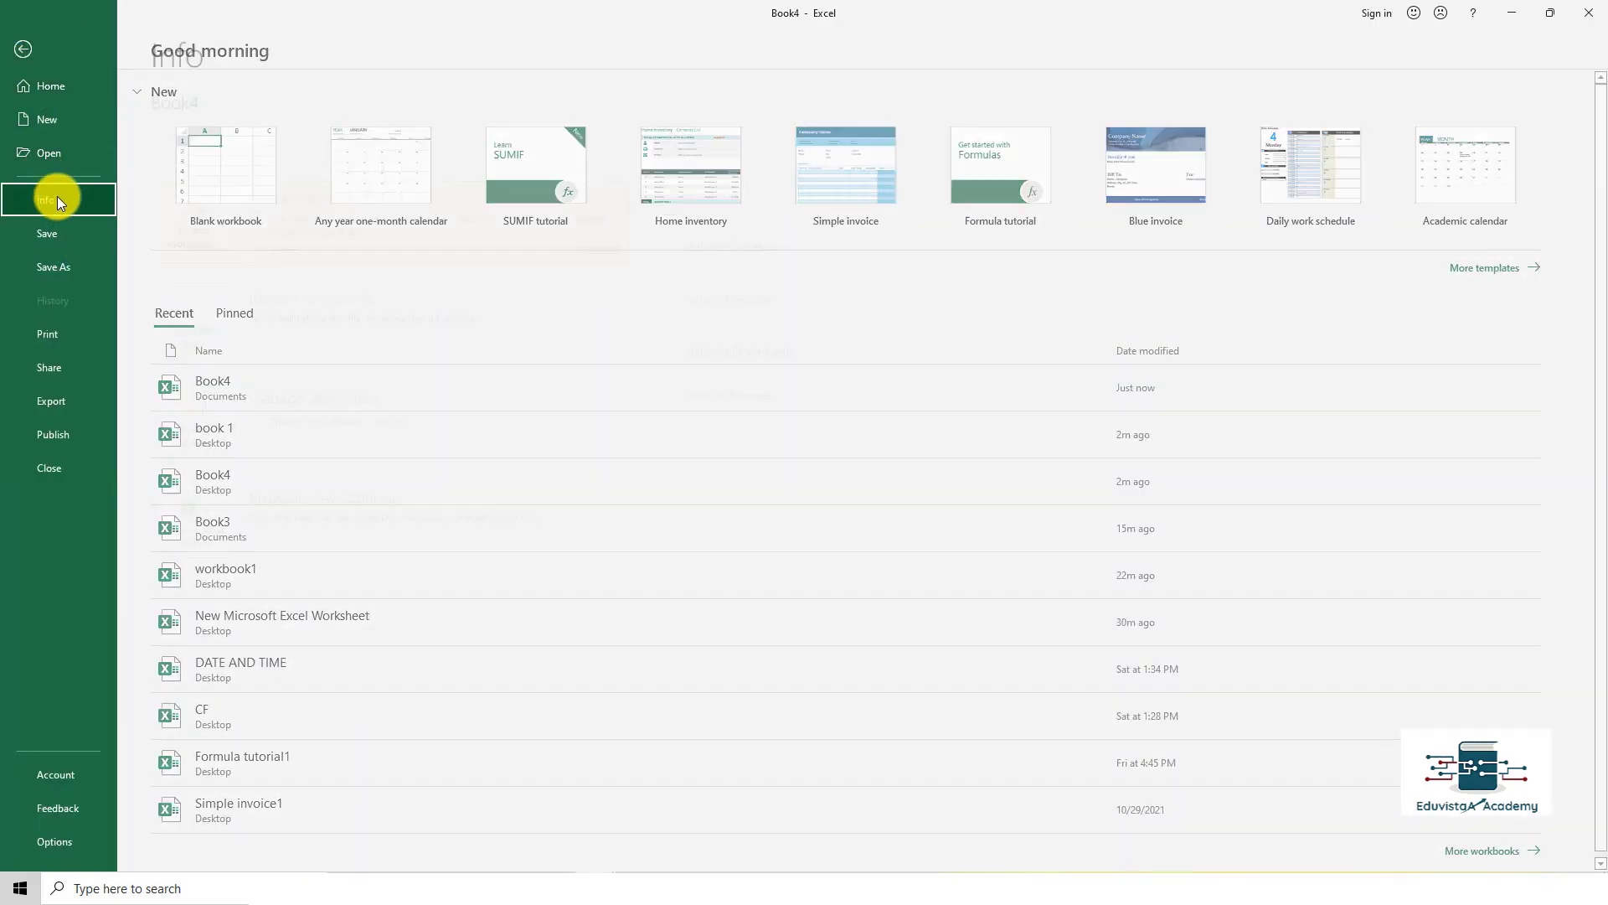
click(598, 260)
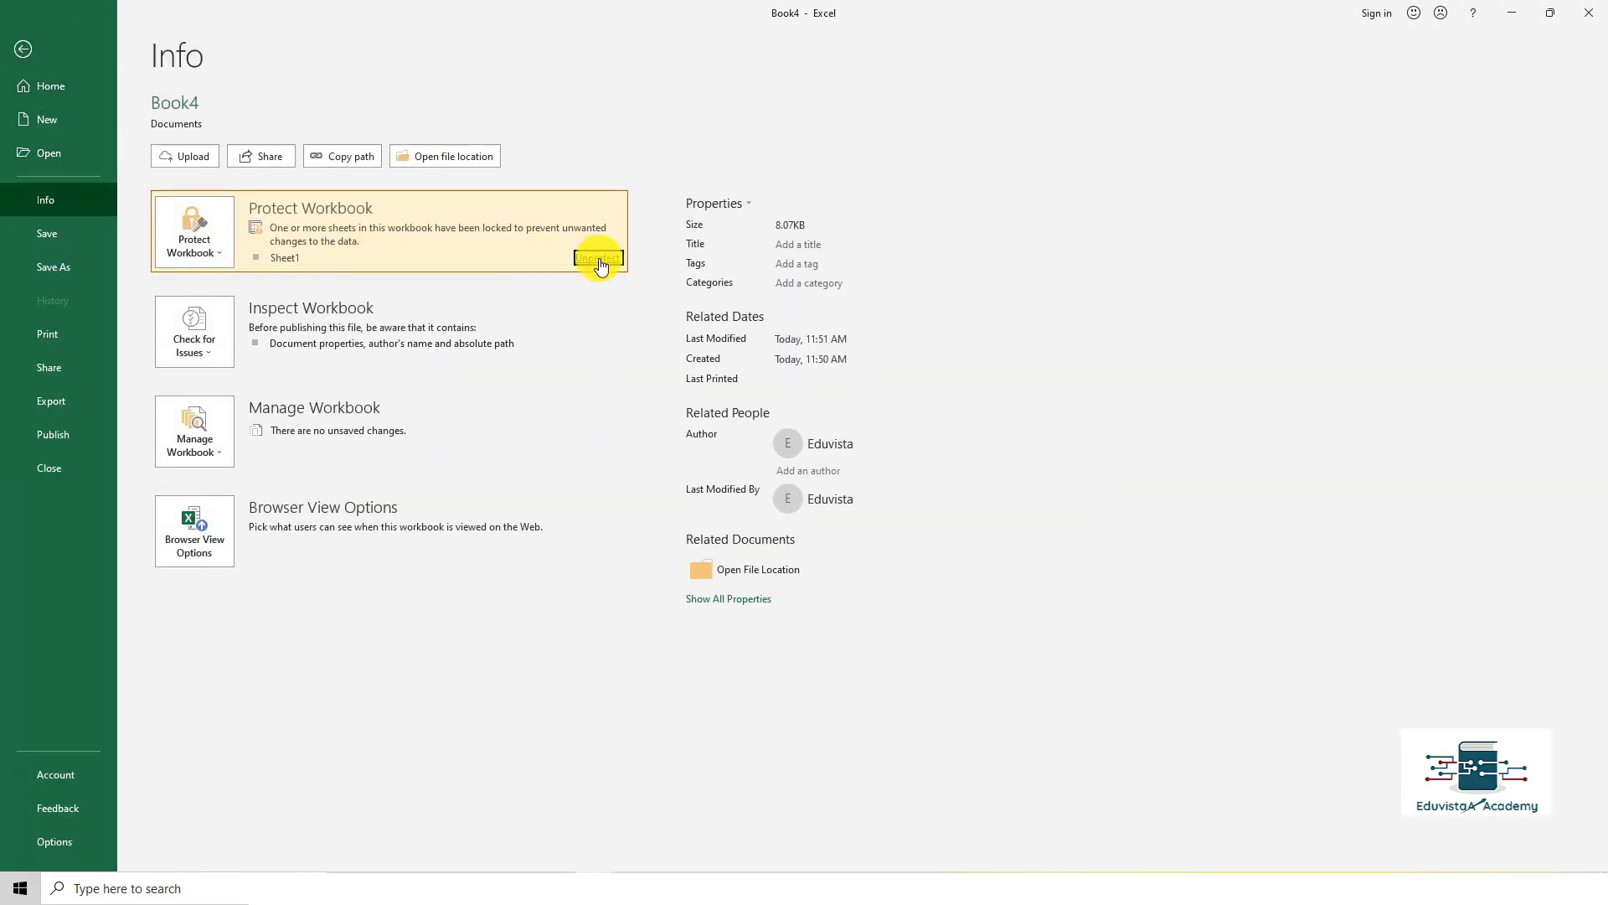
text(123)
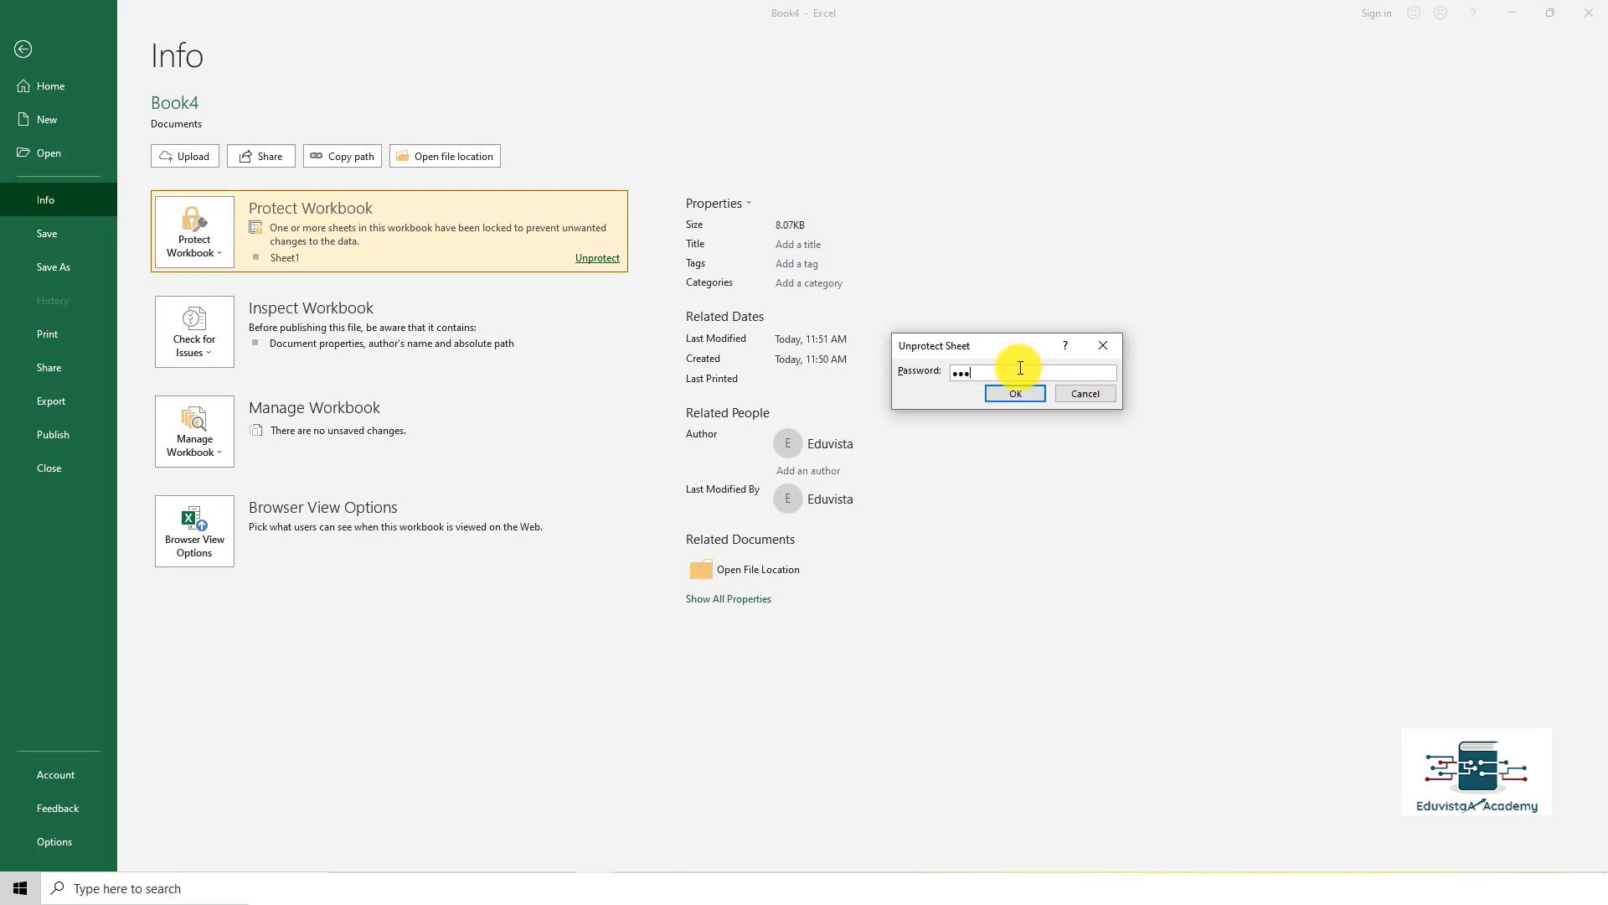
click(1014, 393)
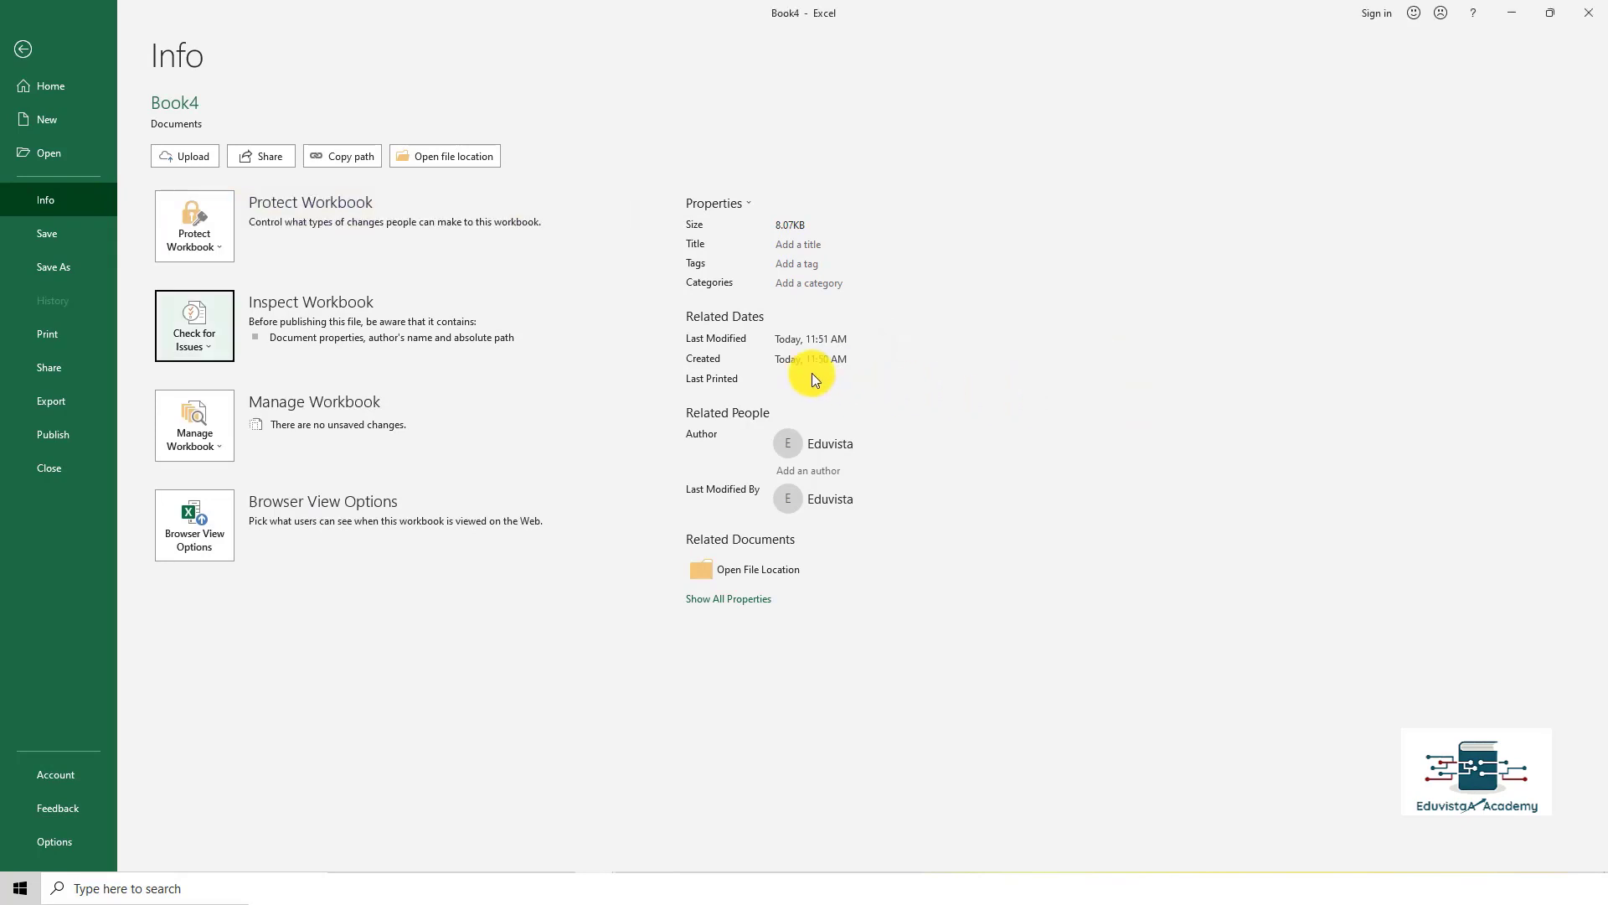
key(Escape)
Step: Test that cell J7 accepts typed text, then clear it
click(887, 343)
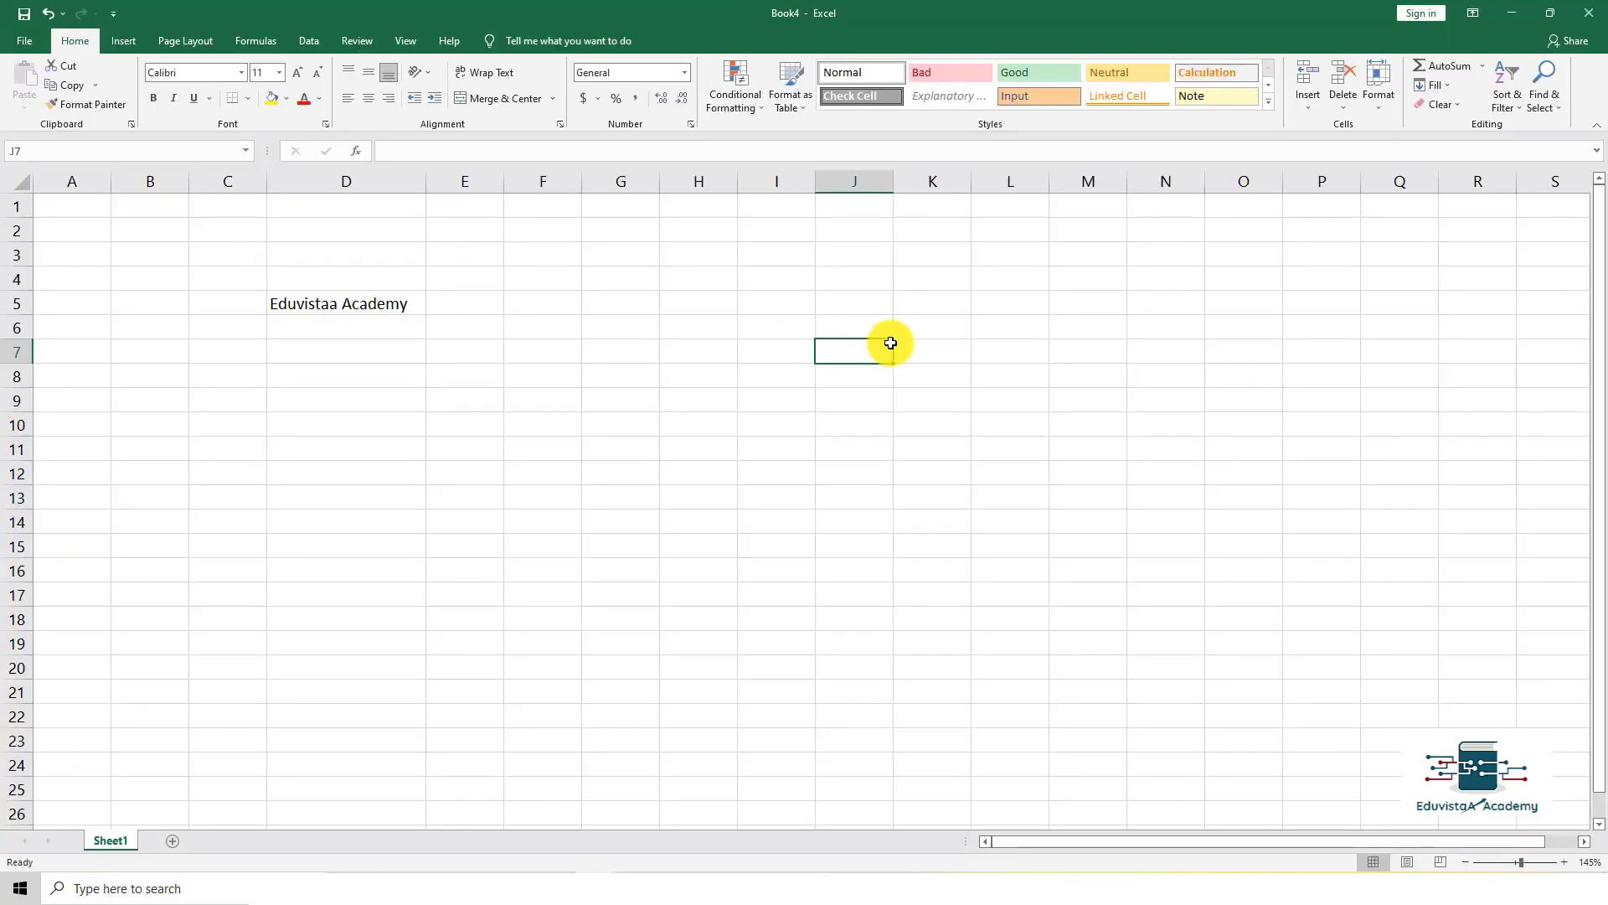
text(yhtut)
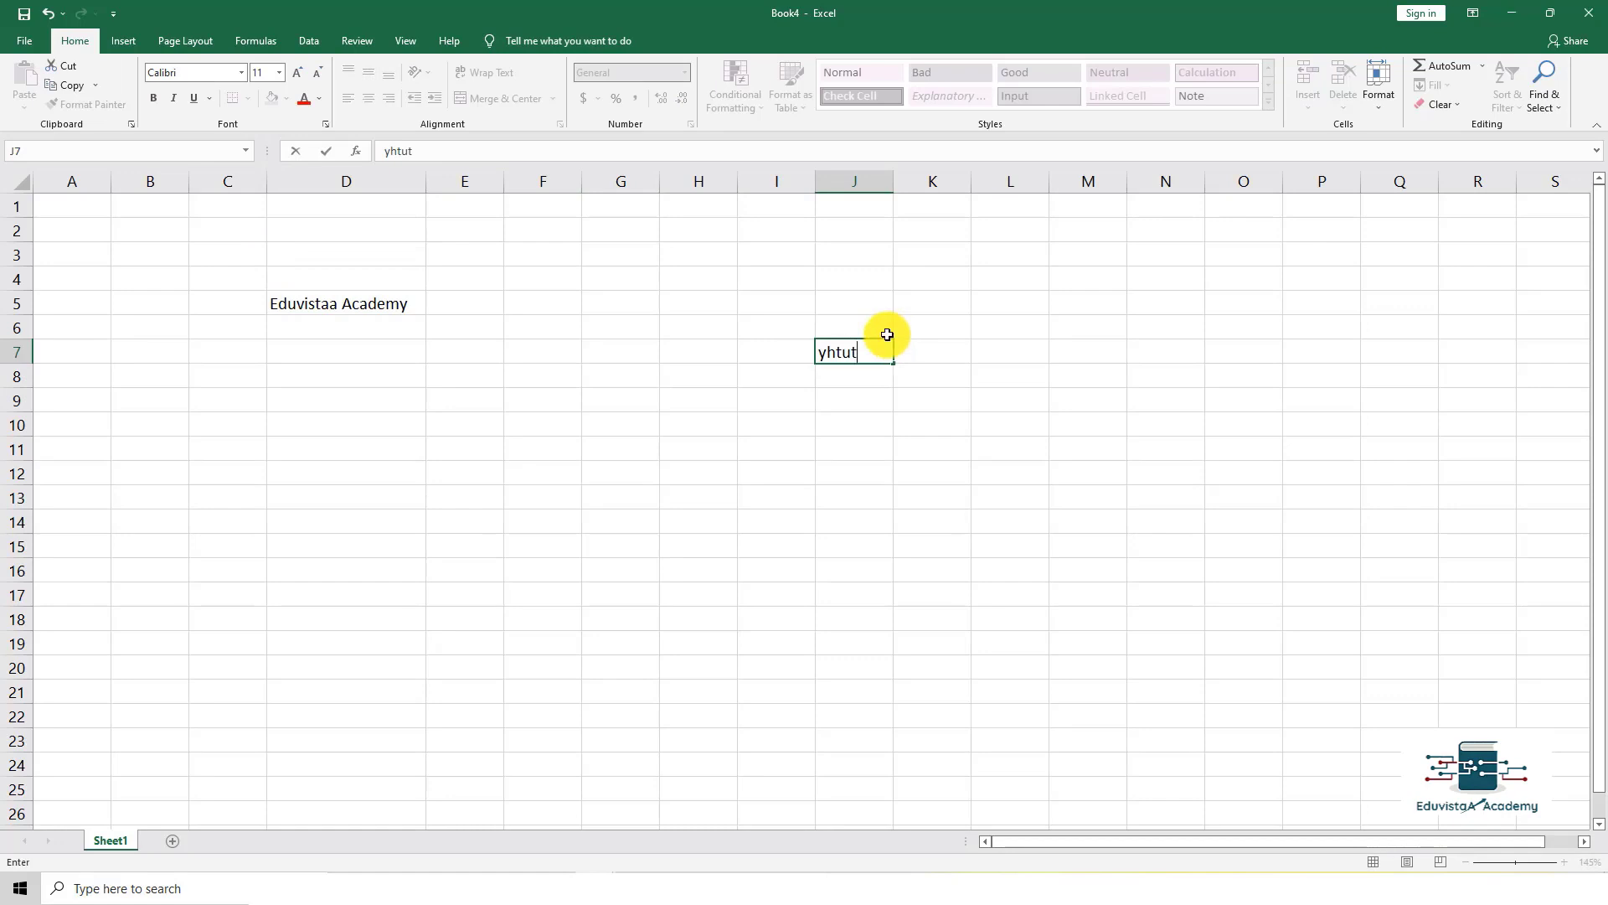
key(BackSpace)
key(BackSpace)
key(BackSpace)
key(BackSpace)
key(BackSpace)
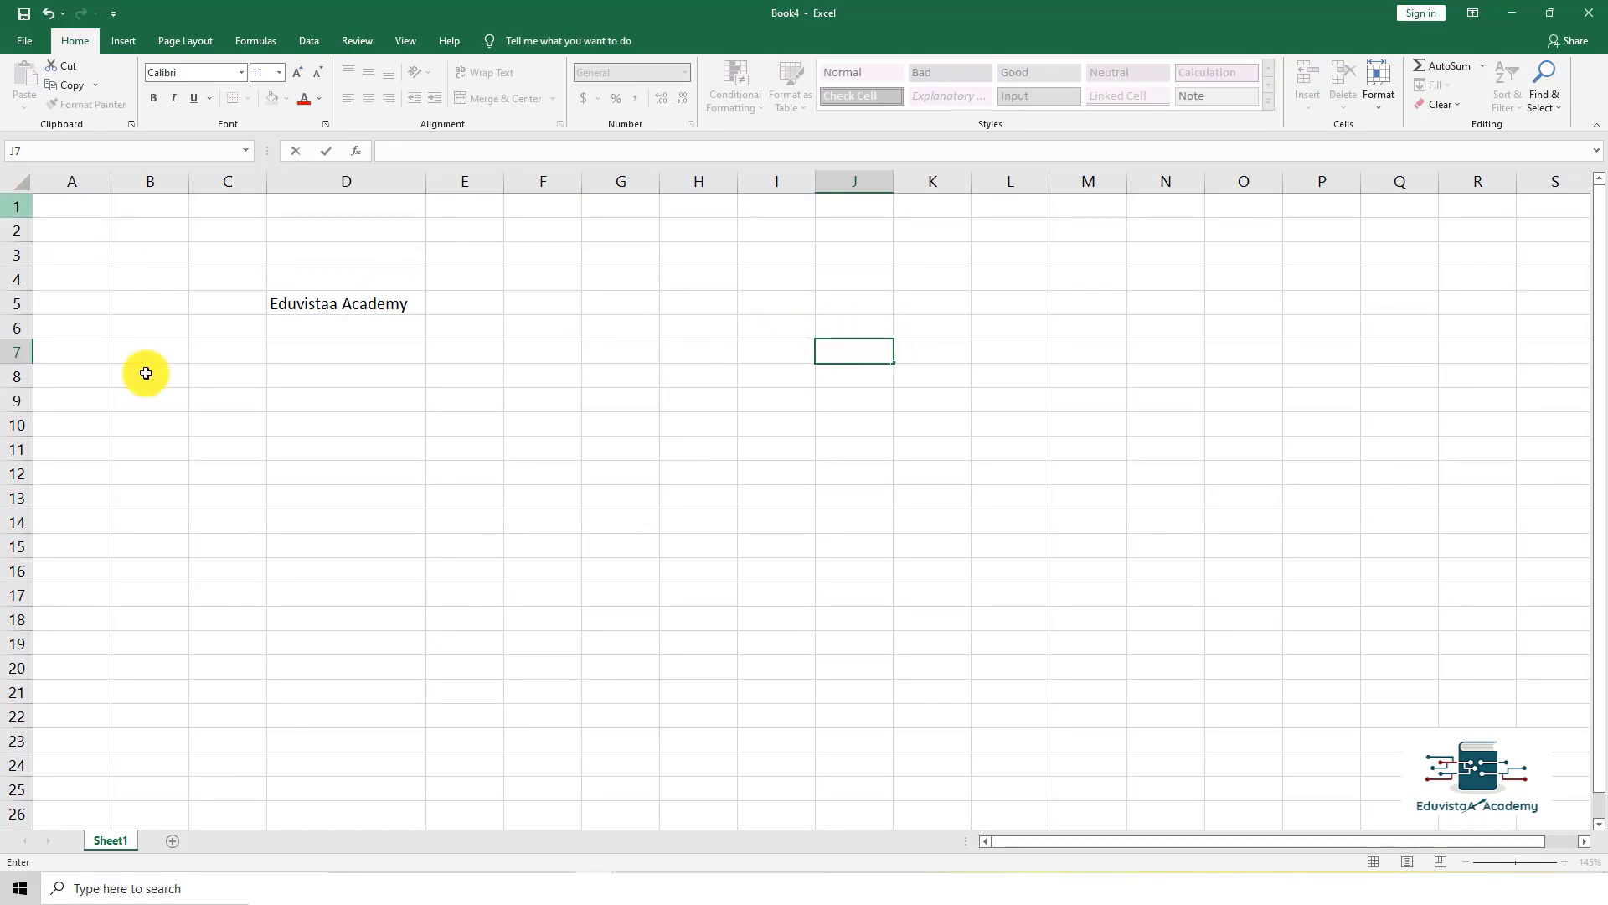
click(240, 444)
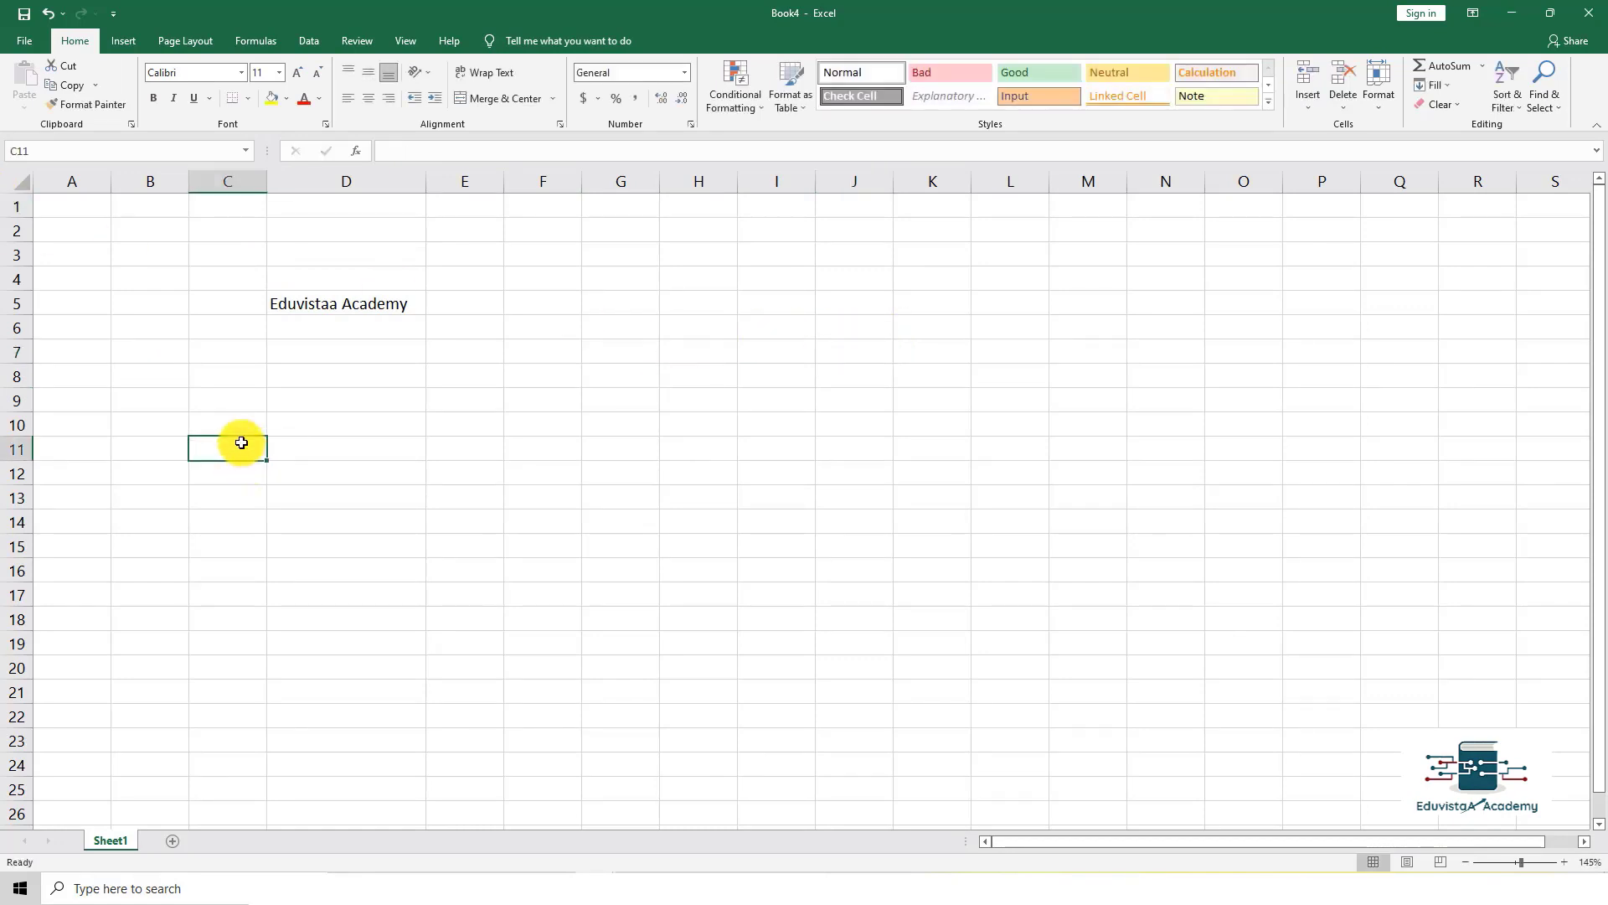
click(30, 41)
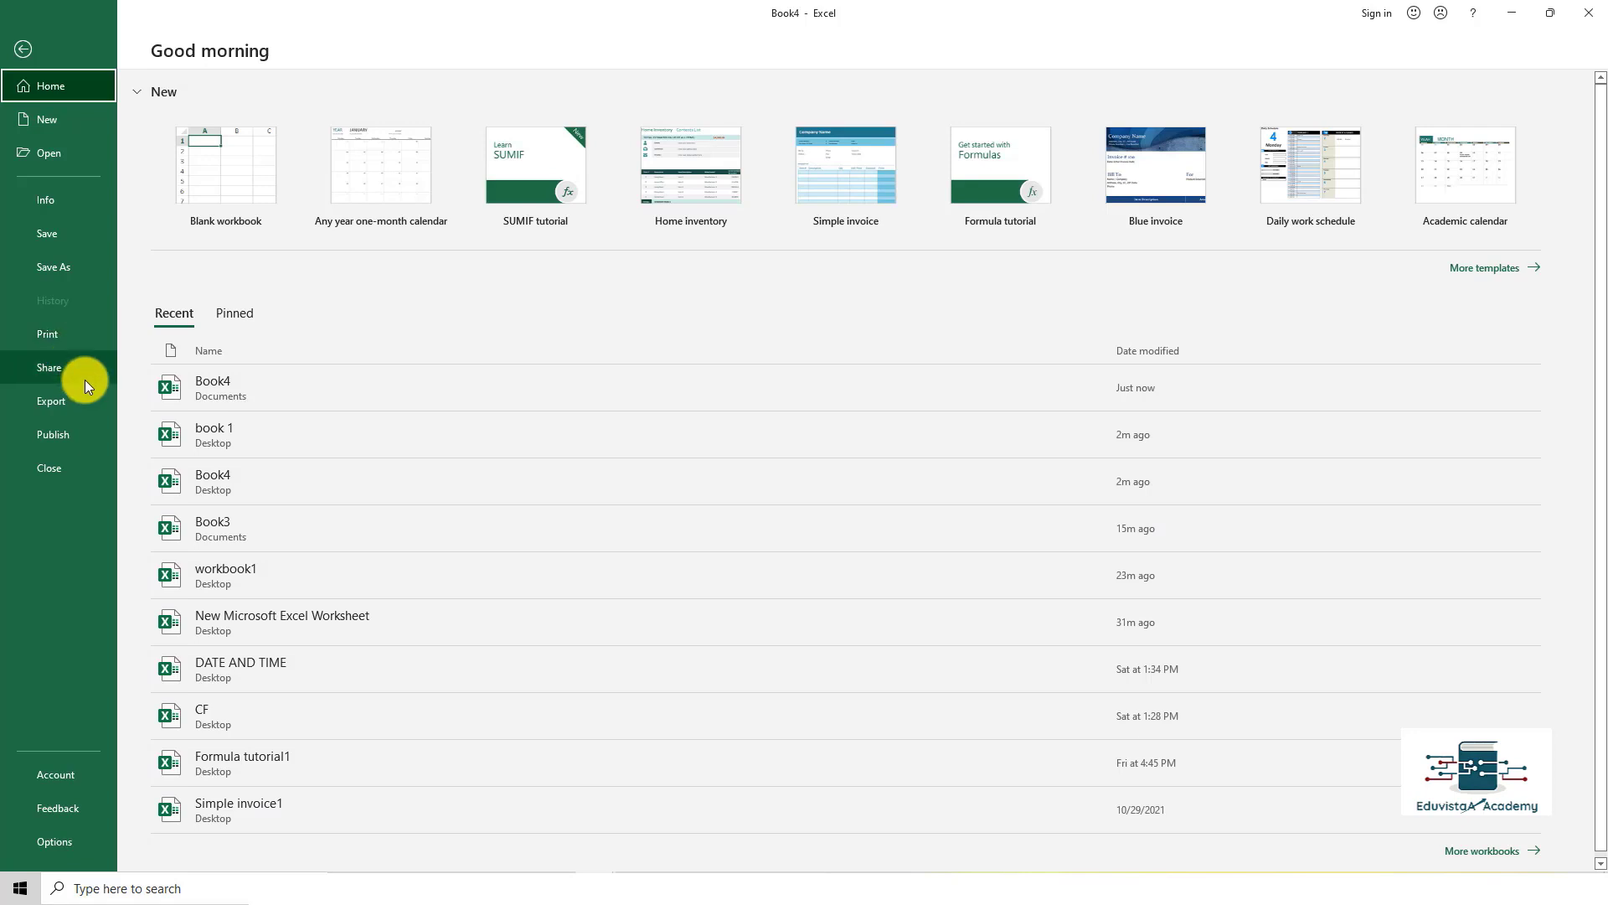
click(53, 372)
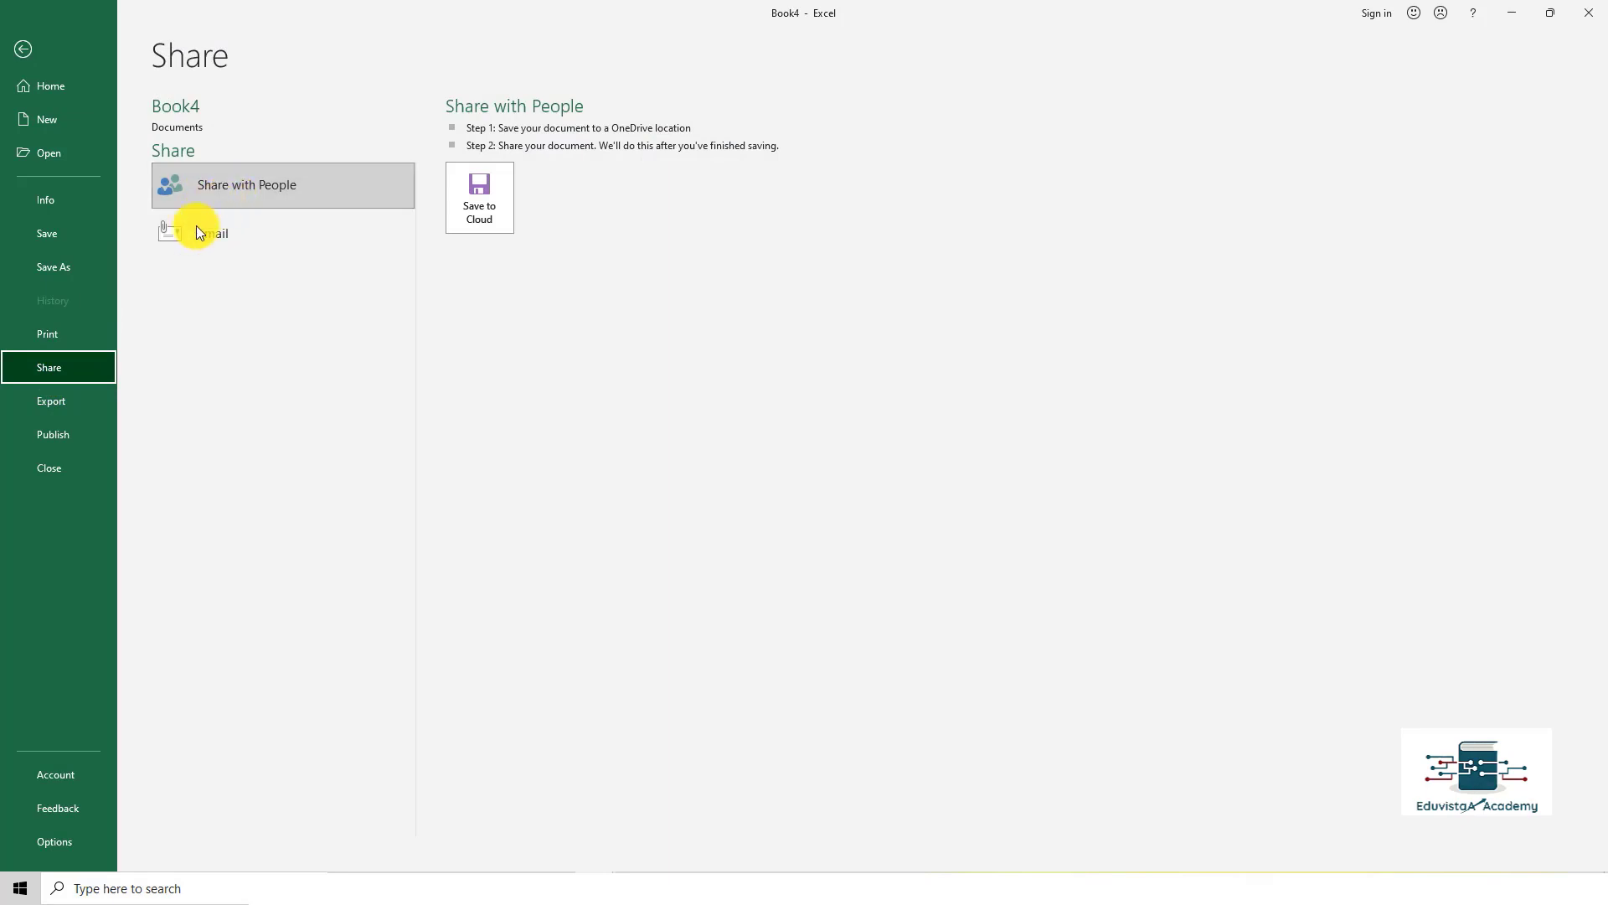
click(76, 400)
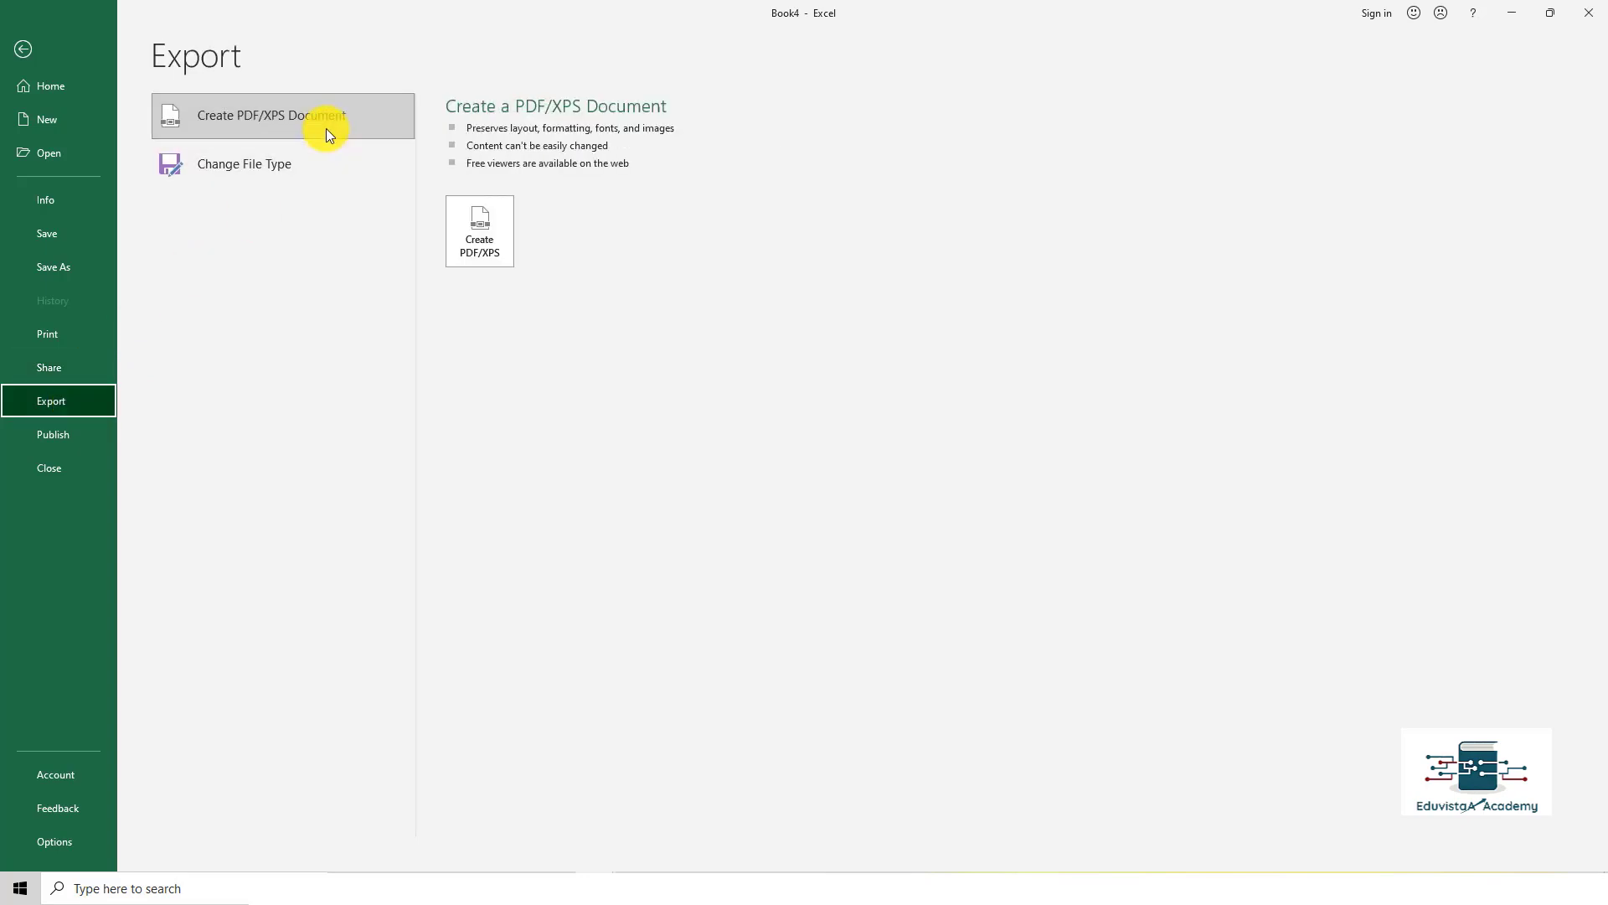
click(477, 222)
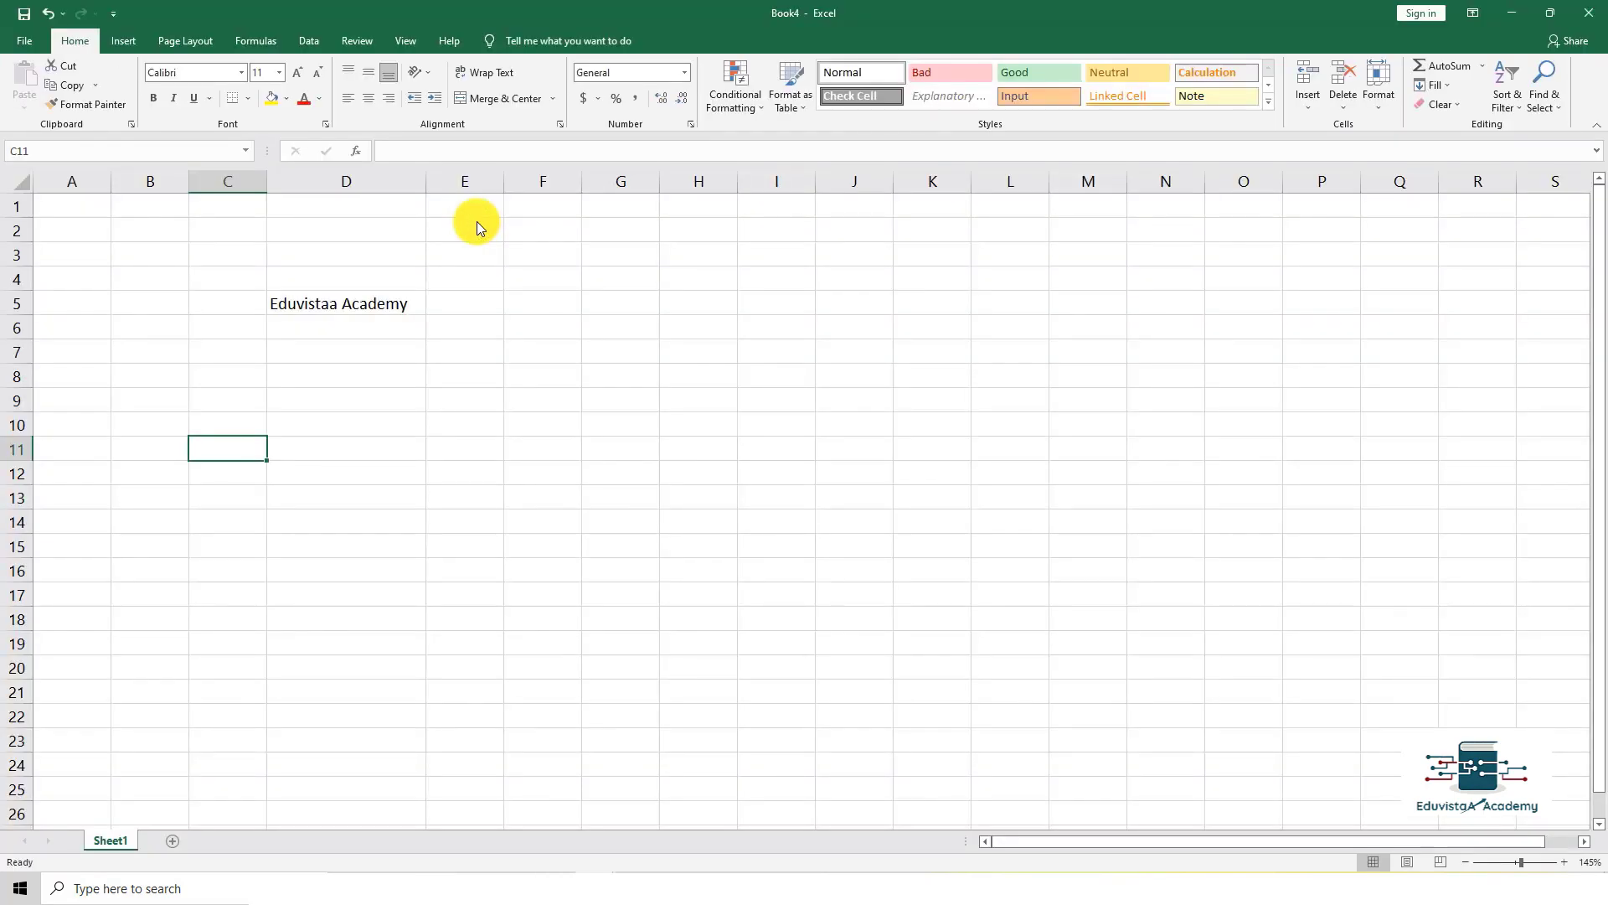